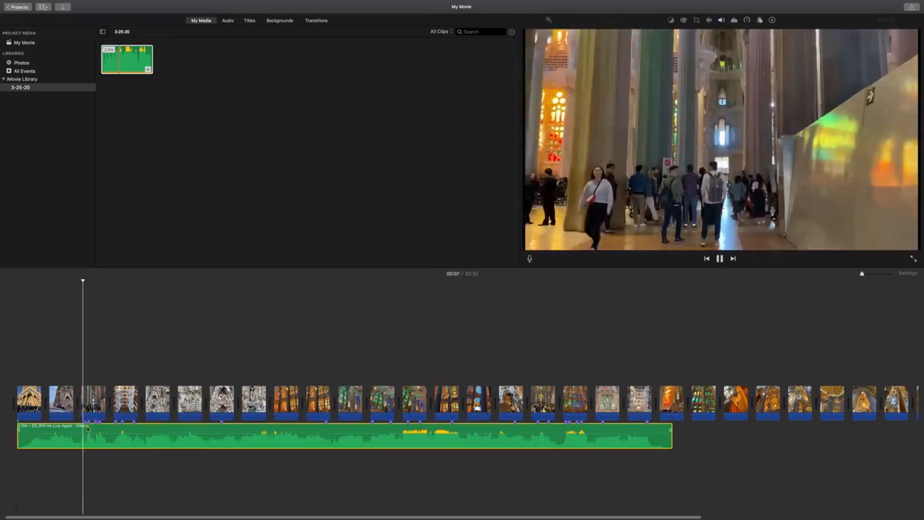
# Move a stone-facade clip from later in the timeline to the second position, after the opening church exterior
pyautogui.press('space')
pyautogui.press('super+plus')
pyautogui.press('super+plus')
pyautogui.press('space')
pyautogui.press('space')
pyautogui.press('super+minus')
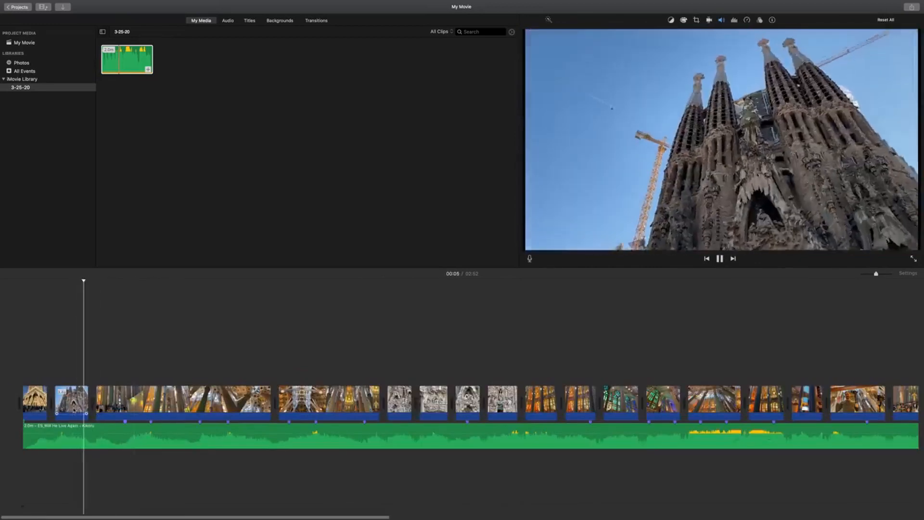
pyautogui.press('space')
pyautogui.moveTo(450, 407); pyautogui.dragTo(51, 400)
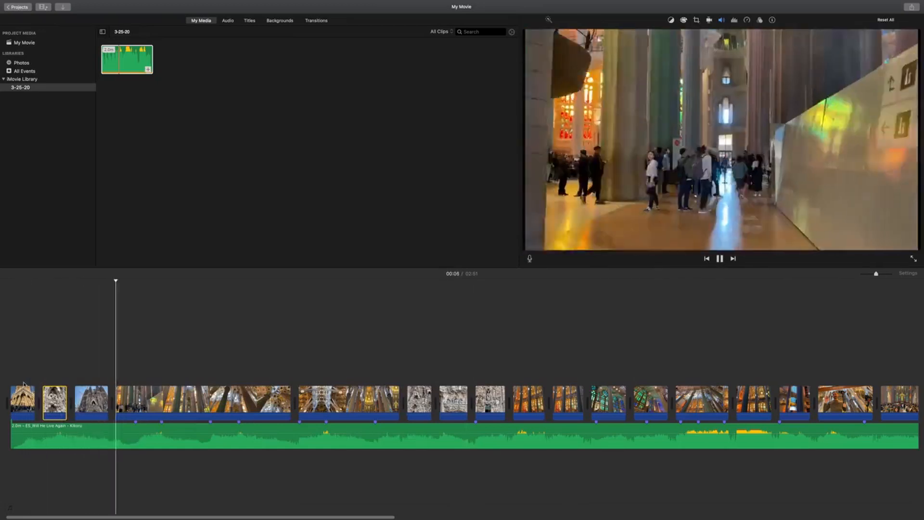
# Place another stone-facade clip between the two long interior clips and play back the opening sequence
pyautogui.moveTo(419, 400); pyautogui.dragTo(336, 399)
pyautogui.press('space')
pyautogui.press('space')
pyautogui.press('space')
pyautogui.press('space')
pyautogui.press('space')
pyautogui.press('space')
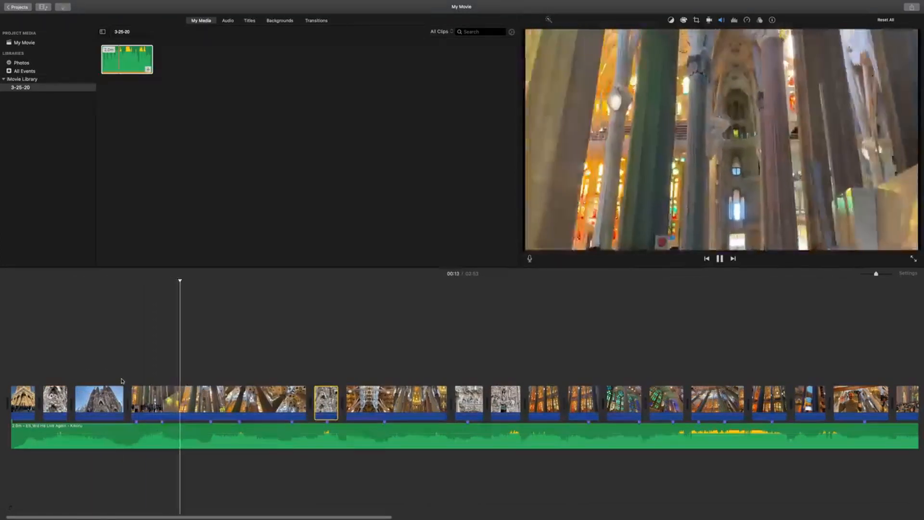
# Split the long interior clip with the crowd and columns at about the 16-second mark
pyautogui.press('space')
pyautogui.click(215, 404)
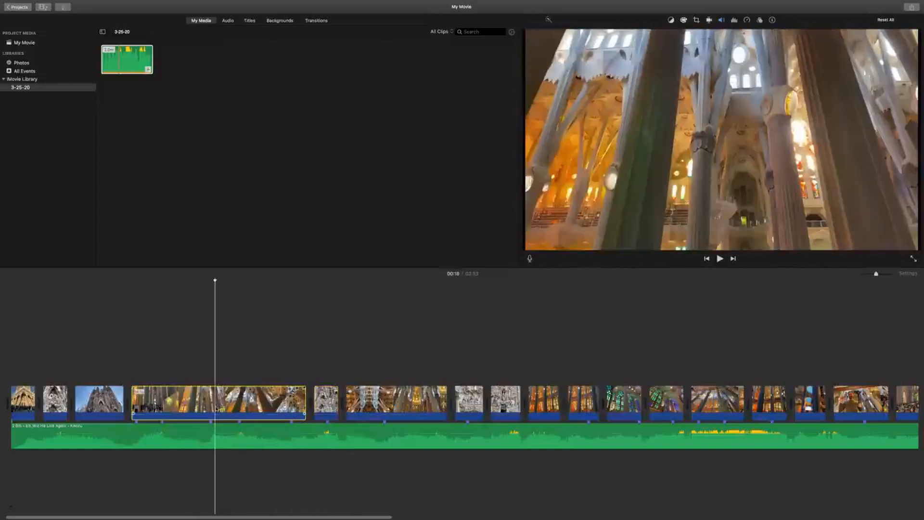
pyautogui.press('super+b')
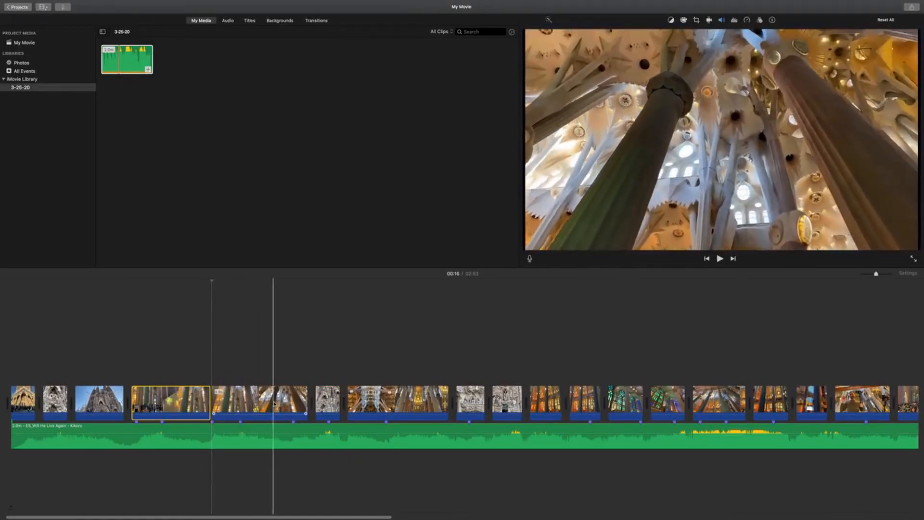
pyautogui.moveTo(269, 404); pyautogui.dragTo(219, 402)
pyautogui.press('space')
# Delete the stone-facade clips that follow the split interior clip from the timeline
pyautogui.moveTo(326, 371); pyautogui.dragTo(407, 404)
pyautogui.press('Delete')
pyautogui.press('space')
# Insert an orange stained-glass clip before the crowd clip and a green one between the crowd clip's split halves
pyautogui.moveTo(559, 402); pyautogui.dragTo(132, 402)
pyautogui.moveTo(166, 402); pyautogui.dragTo(162, 402)
pyautogui.press('space')
pyautogui.click(221, 402)
pyautogui.moveTo(465, 402); pyautogui.dragTo(226, 402)
pyautogui.press('super+b')
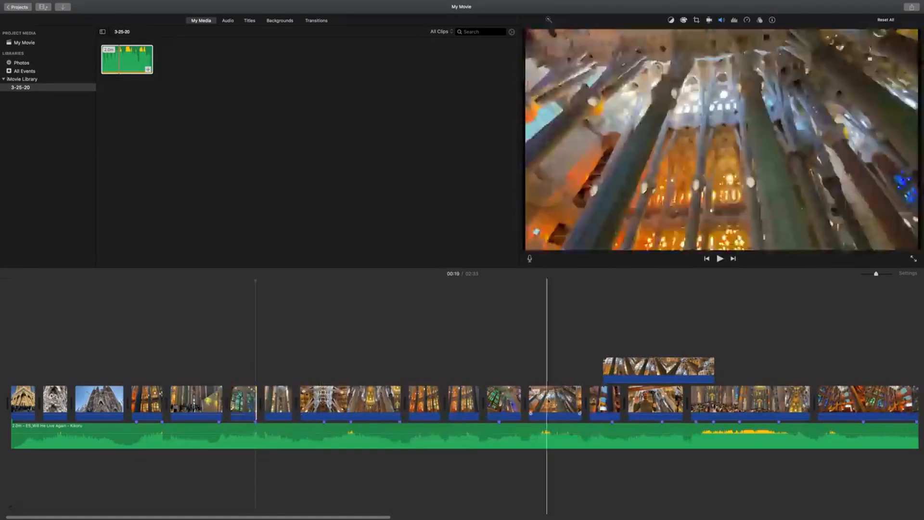
# Return the attached column-ceiling clip to the main track before the crowd clip and place a stained-glass window clip ahead of it
pyautogui.moveTo(658, 368); pyautogui.dragTo(171, 401)
pyautogui.press('space')
pyautogui.press('space')
pyautogui.press('space')
pyautogui.moveTo(714, 402); pyautogui.dragTo(158, 402)
pyautogui.press('space')
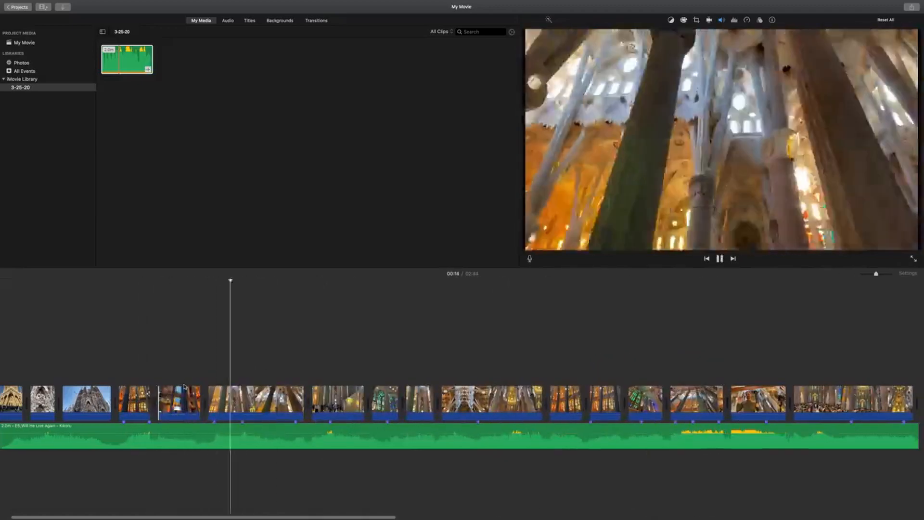
# Move the two green stained-glass clips ahead of the crowd clip, right after the column-ceiling clip
pyautogui.press('space')
pyautogui.moveTo(393, 402); pyautogui.dragTo(311, 401)
pyautogui.press('space')
pyautogui.press('space')
pyautogui.moveTo(638, 401); pyautogui.dragTo(342, 402)
pyautogui.press('space')
# Reorder the wide interior clips around the two orange stained-glass clips, moving them earlier in the timeline
pyautogui.hscroll(5, 309, 373)
pyautogui.moveTo(621, 402); pyautogui.dragTo(455, 402)
pyautogui.press('space')
pyautogui.hscroll(3, 455, 402)
pyautogui.moveTo(799, 402); pyautogui.dragTo(343, 402)
pyautogui.press('space')
pyautogui.press('space')
pyautogui.press('space')
# Delete one interior clip and move the white-vault clip ahead of the long stained-glass clip
pyautogui.click(523, 401)
pyautogui.press('Delete')
pyautogui.press('space')
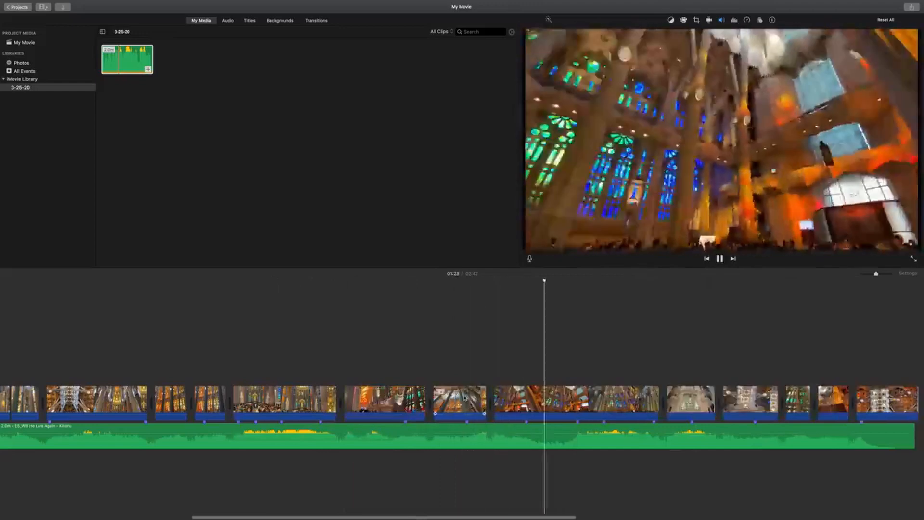
pyautogui.press('space')
pyautogui.moveTo(687, 402); pyautogui.dragTo(514, 402)
pyautogui.hscroll(8, 644, 376)
pyautogui.hscroll(-15, 629, 377)
pyautogui.press('space')
pyautogui.press('space')
pyautogui.hscroll(3, 833, 371)
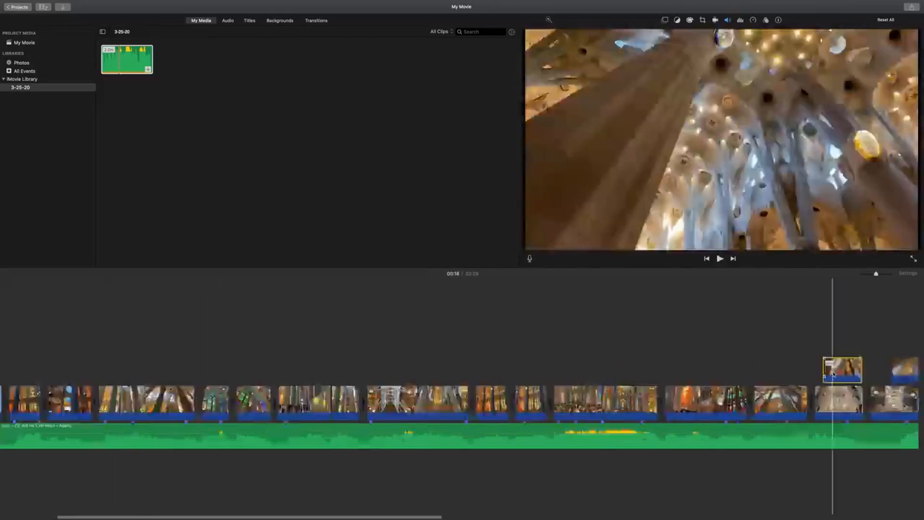
# Move the attached ceiling clip into the main track between the two green stained-glass clips
pyautogui.press('space')
pyautogui.moveTo(833, 371); pyautogui.dragTo(395, 368)
pyautogui.hscroll(3, 274, 363)
pyautogui.moveTo(288, 402); pyautogui.dragTo(283, 402)
pyautogui.press('space')
pyautogui.moveTo(358, 368); pyautogui.dragTo(332, 402)
pyautogui.press('space')
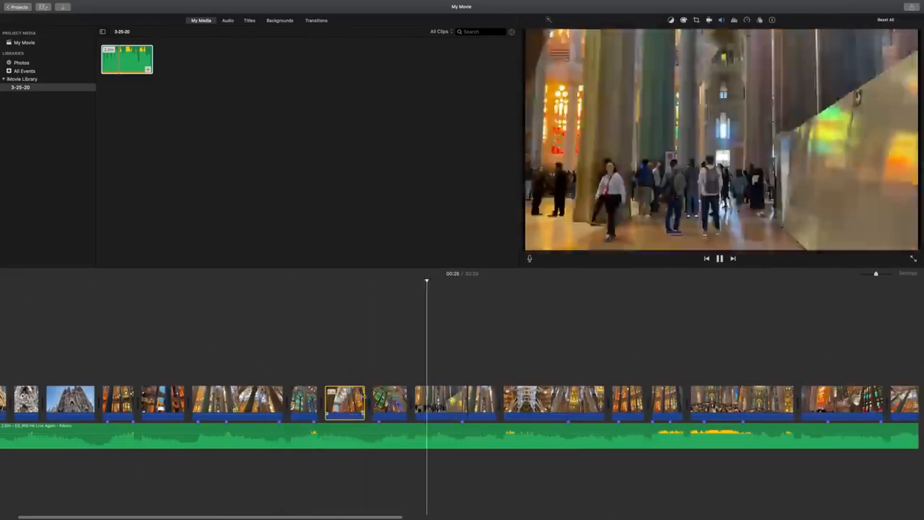
# Move two more interior clips from further along the timeline to earlier positions and play back the edit
pyautogui.hscroll(5, 364, 385)
pyautogui.hscroll(8, 362, 398)
pyautogui.press('space')
pyautogui.moveTo(529, 402); pyautogui.dragTo(308, 402)
pyautogui.press('space')
pyautogui.press('space')
pyautogui.moveTo(688, 402); pyautogui.dragTo(385, 399)
pyautogui.press('space')
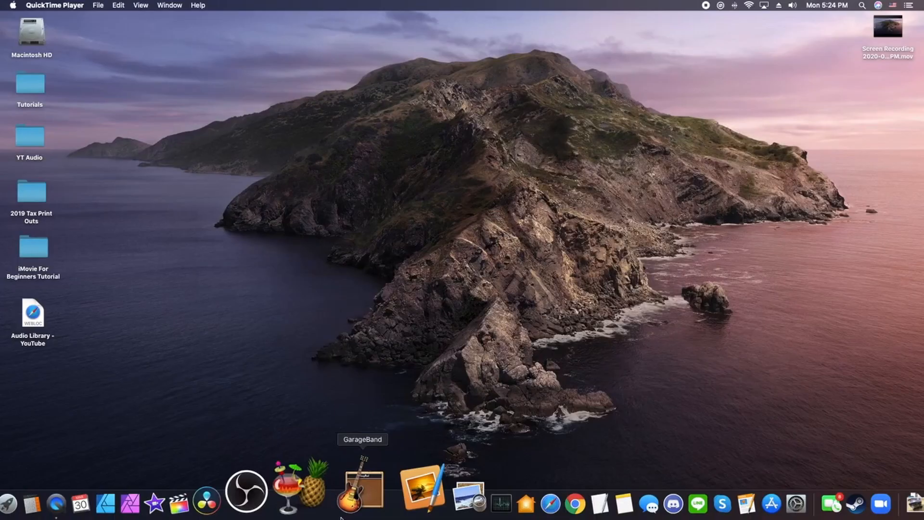
# Open iMovie and create a new Movie project
pyautogui.click(233, 481)
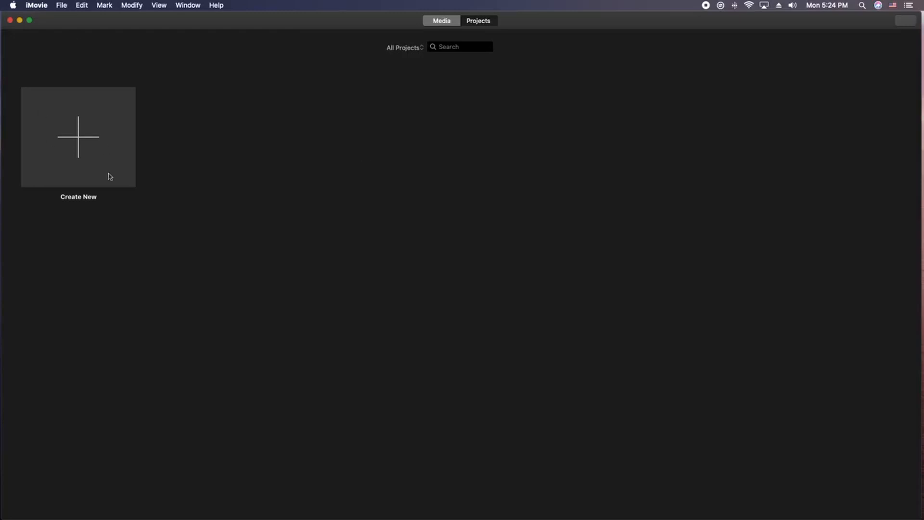
pyautogui.click(63, 4)
pyautogui.click(70, 17)
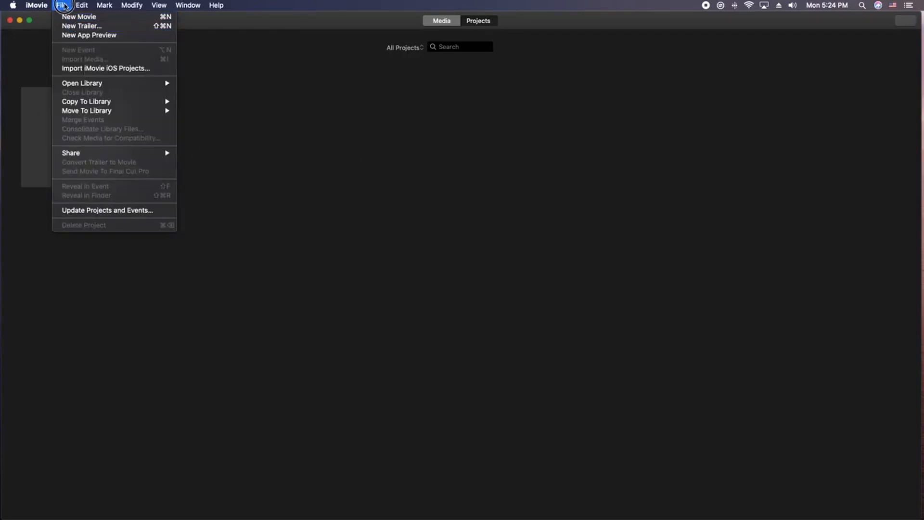
pyautogui.click(97, 137)
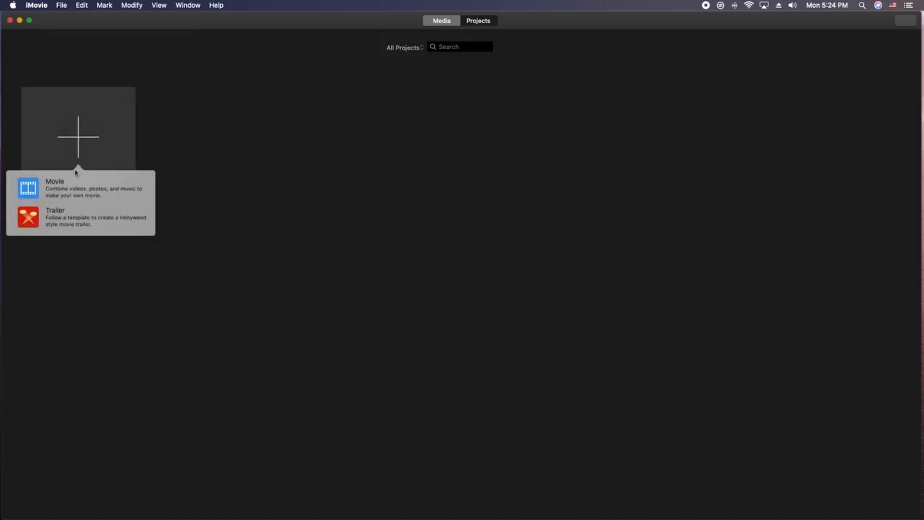
pyautogui.click(70, 191)
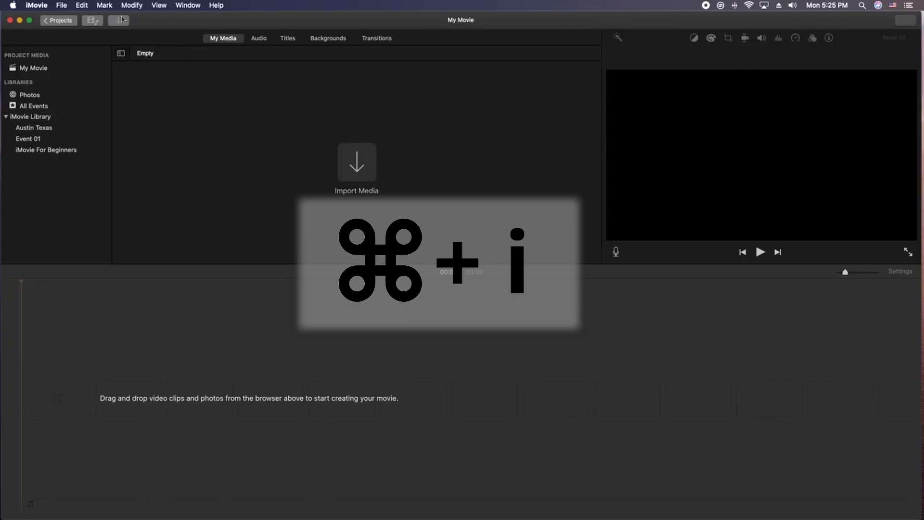
# Add the screen recording file from the desktop to the empty timeline, then remove it and restore the full window
pyautogui.click(62, 5)
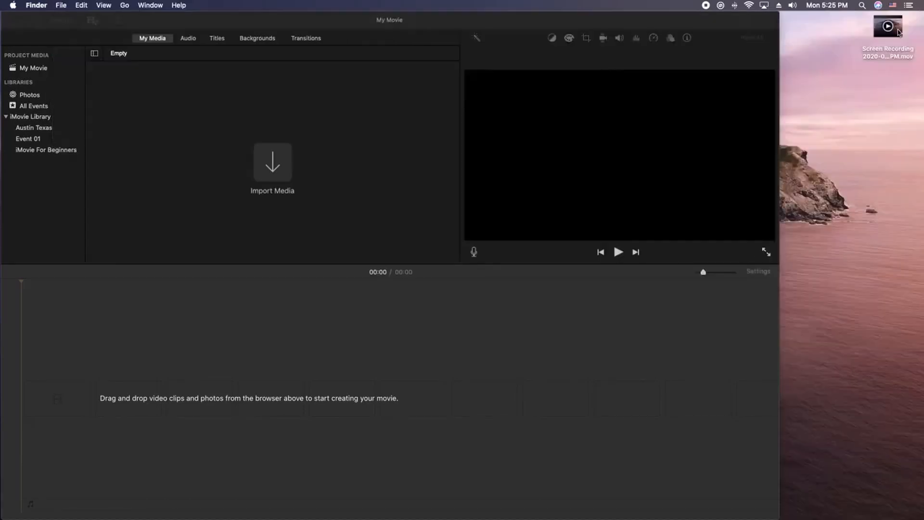
pyautogui.click(898, 32)
pyautogui.moveTo(899, 31); pyautogui.dragTo(311, 407)
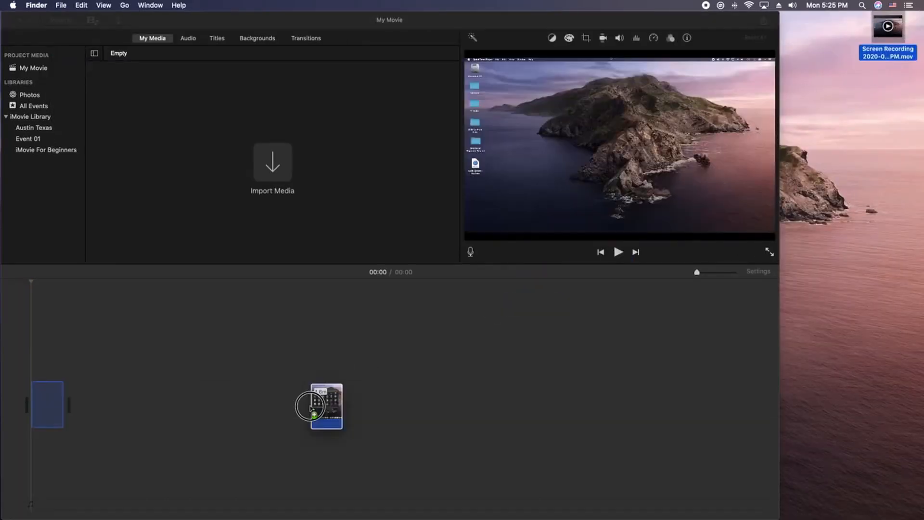
pyautogui.click(42, 406)
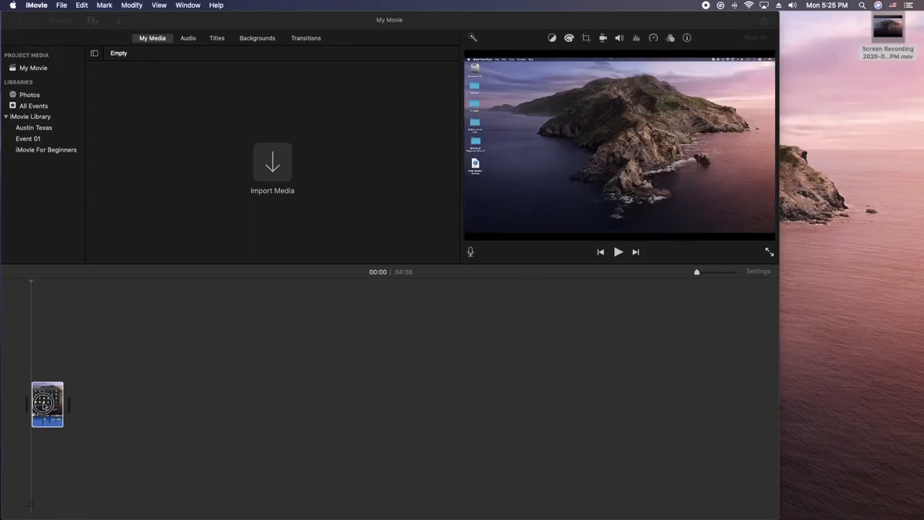
pyautogui.press('Delete')
pyautogui.doubleClick(420, 24)
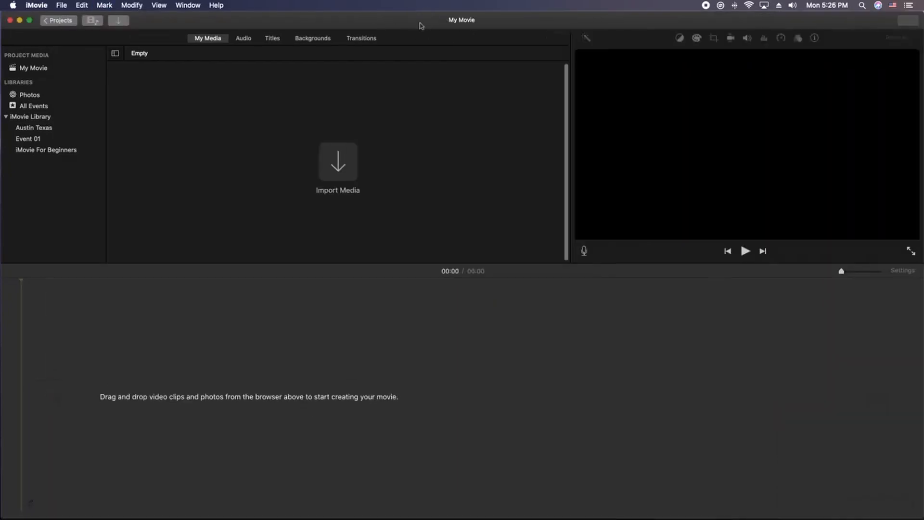
# Open the media import and browse the iMovie For Beginners Tutorial folder on the Desktop
pyautogui.click(337, 167)
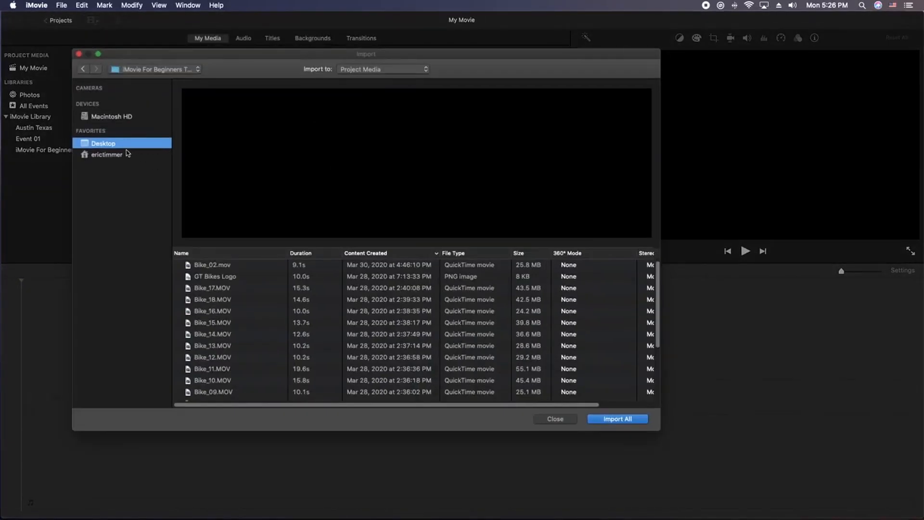
pyautogui.click(104, 144)
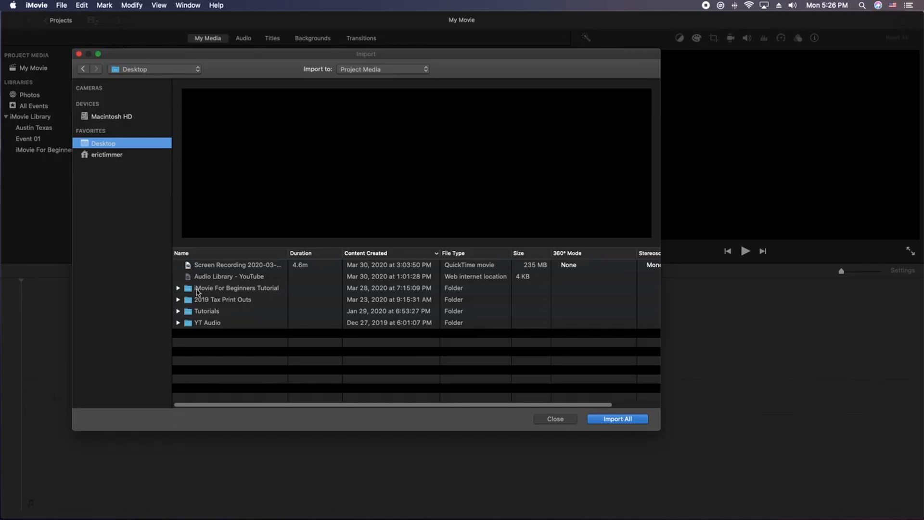
pyautogui.doubleClick(197, 288)
pyautogui.scroll(-3, 235, 291)
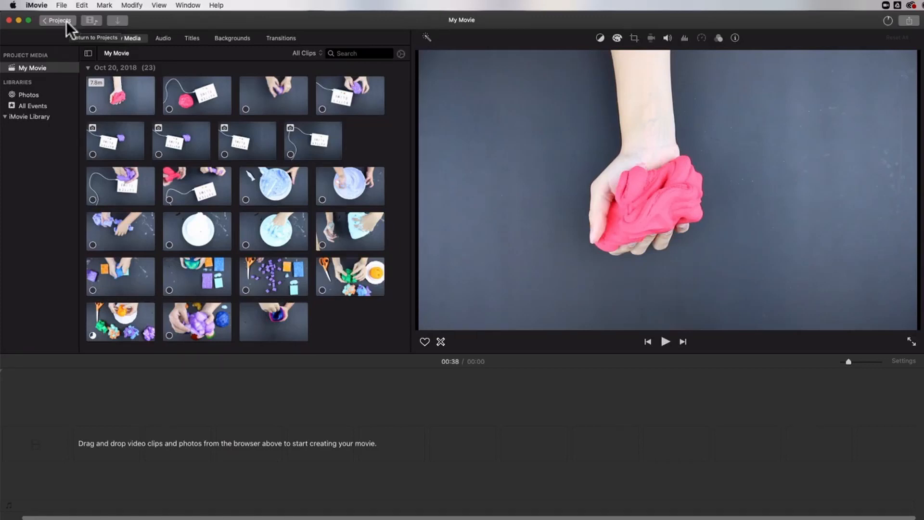
# Save the project under the name My Movie and reopen it from the project list
pyautogui.click(63, 20)
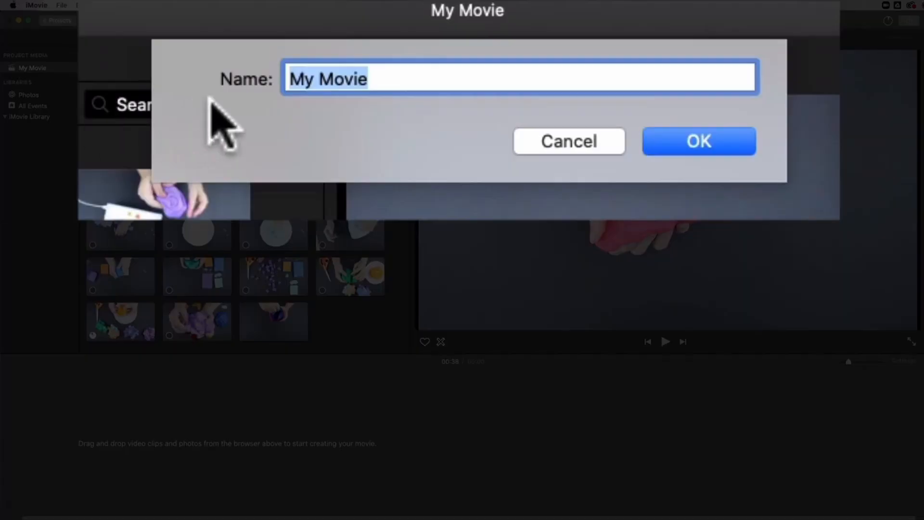
pyautogui.click(538, 63)
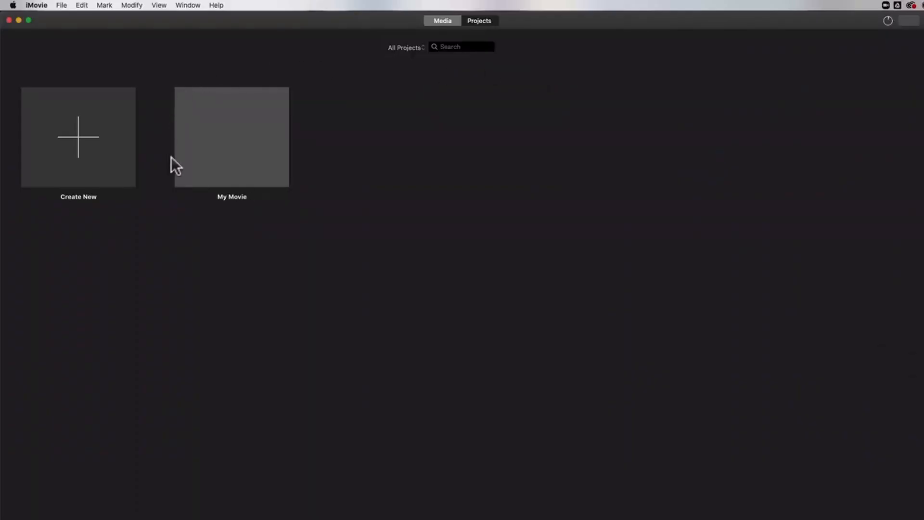
pyautogui.doubleClick(237, 135)
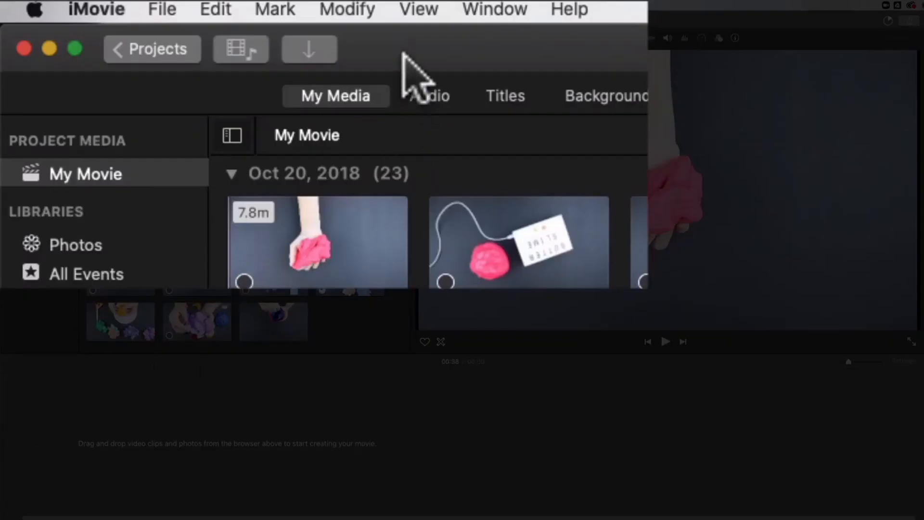
# Toggle the media display, then view the import window with the slime folder and close it without importing
pyautogui.click(241, 48)
pyautogui.click(241, 48)
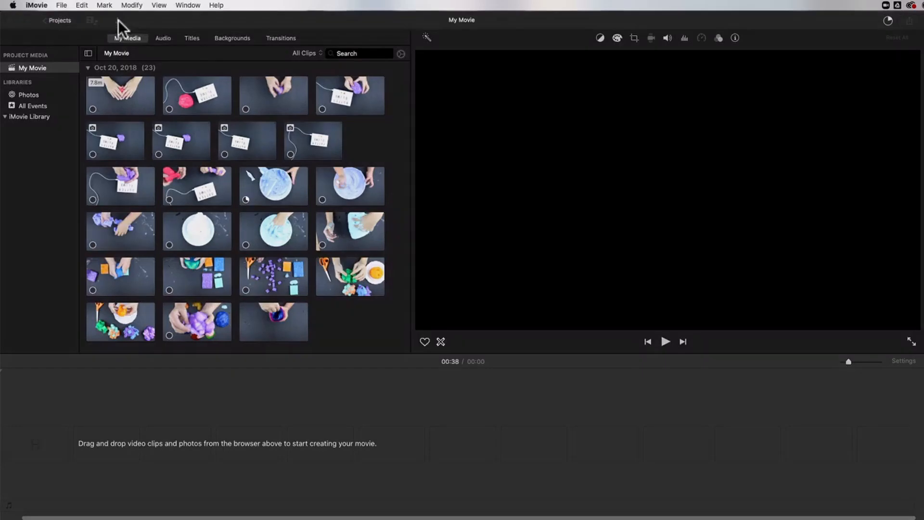
pyautogui.click(117, 20)
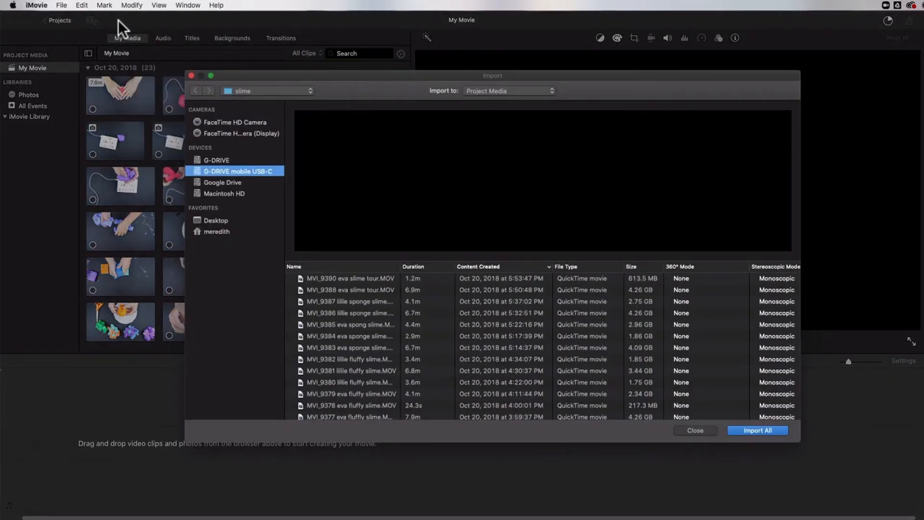
pyautogui.click(696, 429)
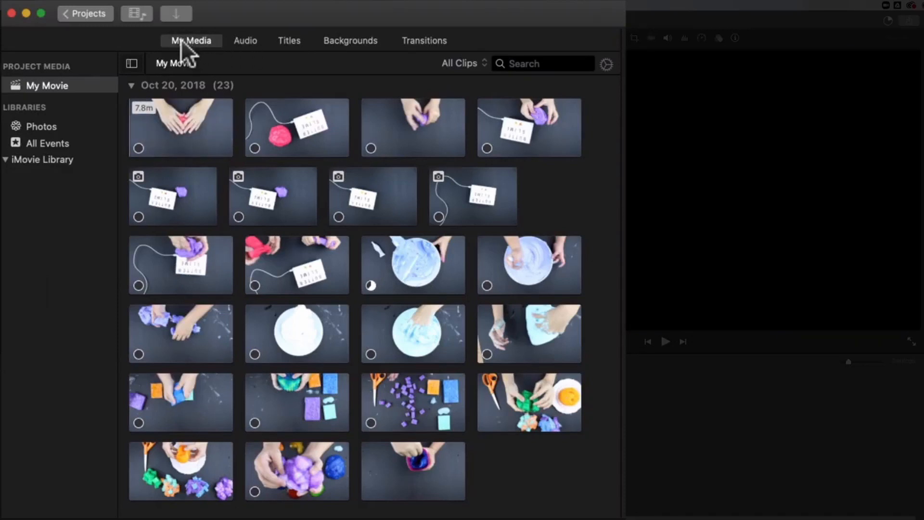
# Preview several slime clips and a light-box photo from the project's imported media
pyautogui.click(169, 340)
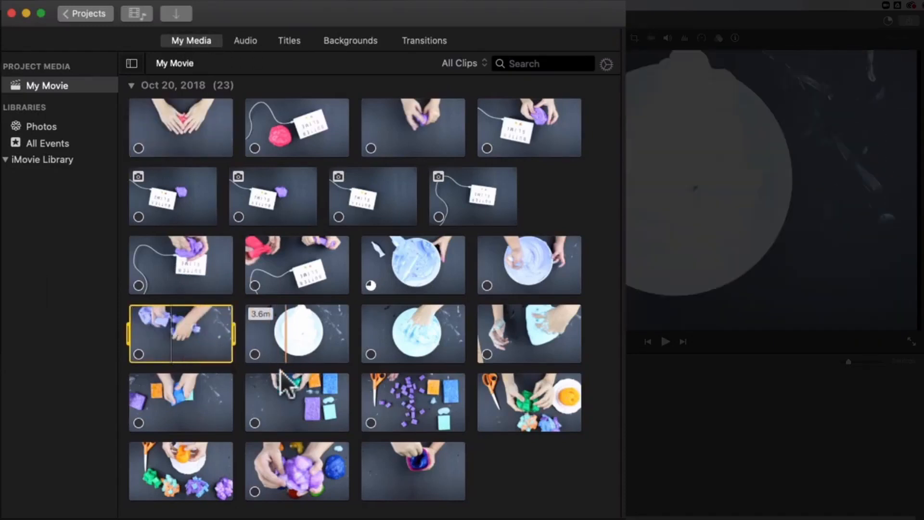
pyautogui.scroll(3, 288, 395)
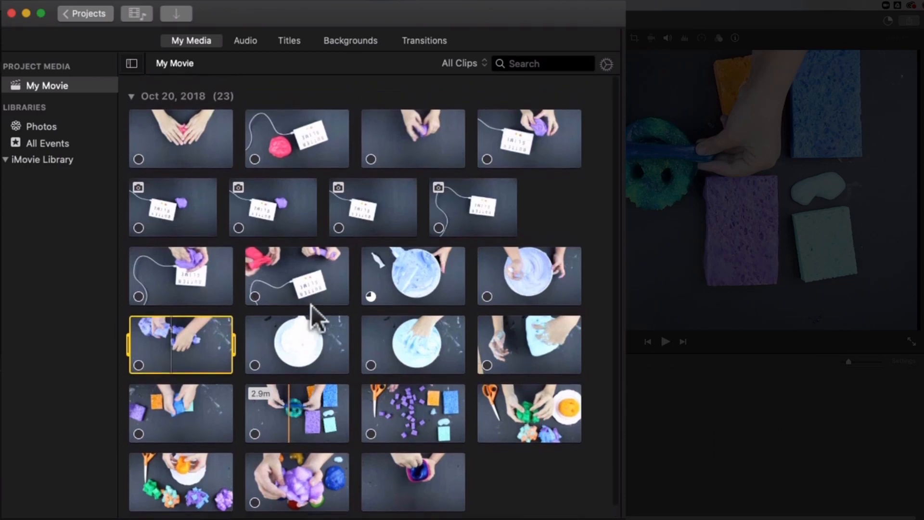
pyautogui.click(304, 287)
pyautogui.click(205, 200)
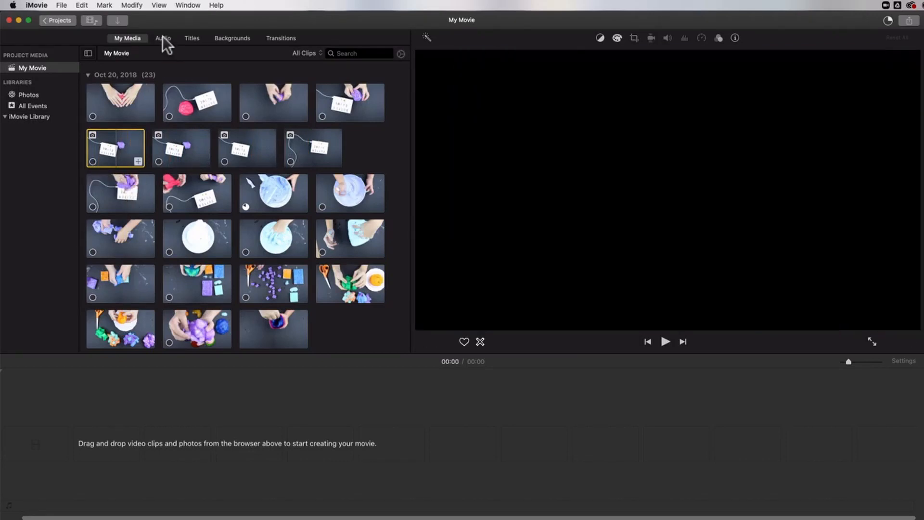
# View the audio library, then return to the project's imported media
pyautogui.click(163, 37)
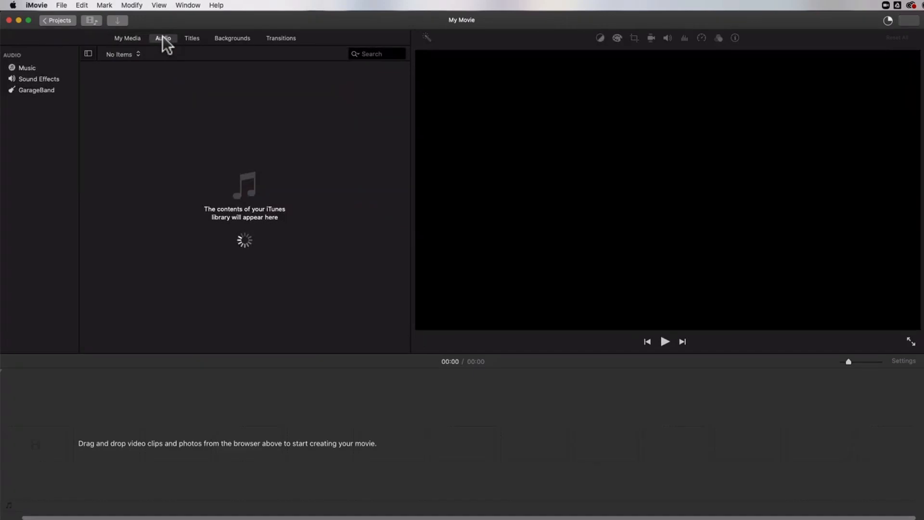
pyautogui.click(123, 37)
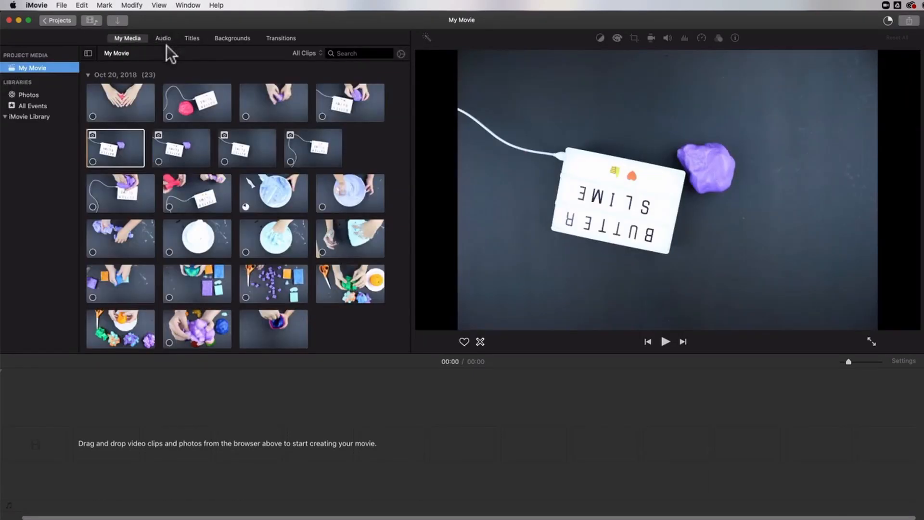
pyautogui.click(490, 401)
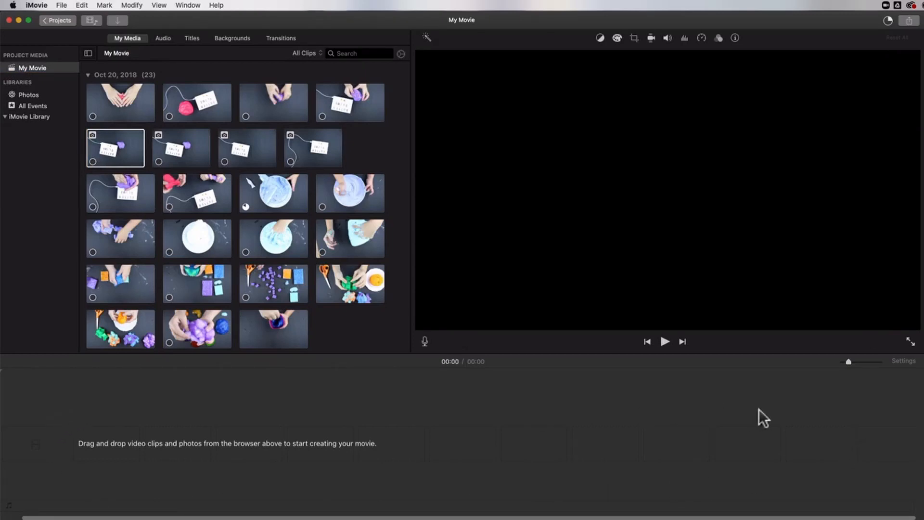
# Select the clip of hands mixing purple slime in a bowl to show it in the preview
pyautogui.click(350, 333)
pyautogui.click(335, 418)
pyautogui.click(353, 194)
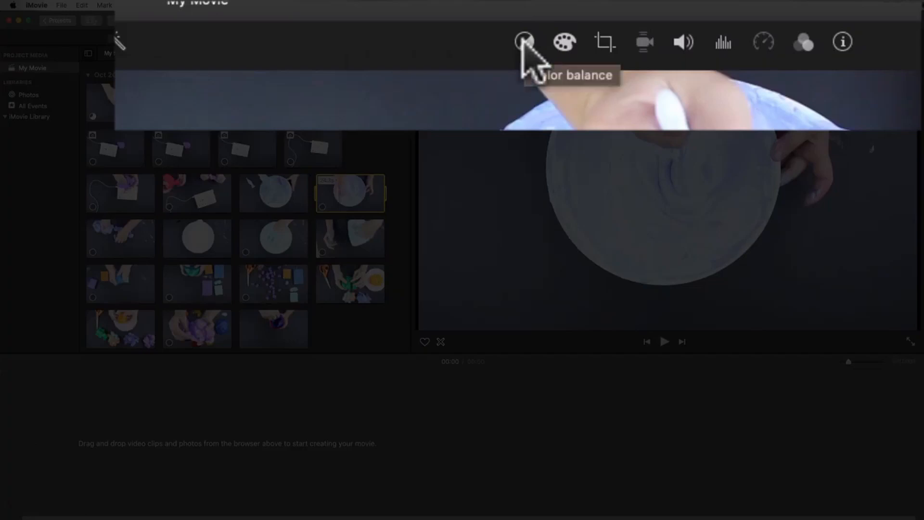
# Apply automatic color balance to the selected slime-mixing clip, and undo it
pyautogui.click(523, 39)
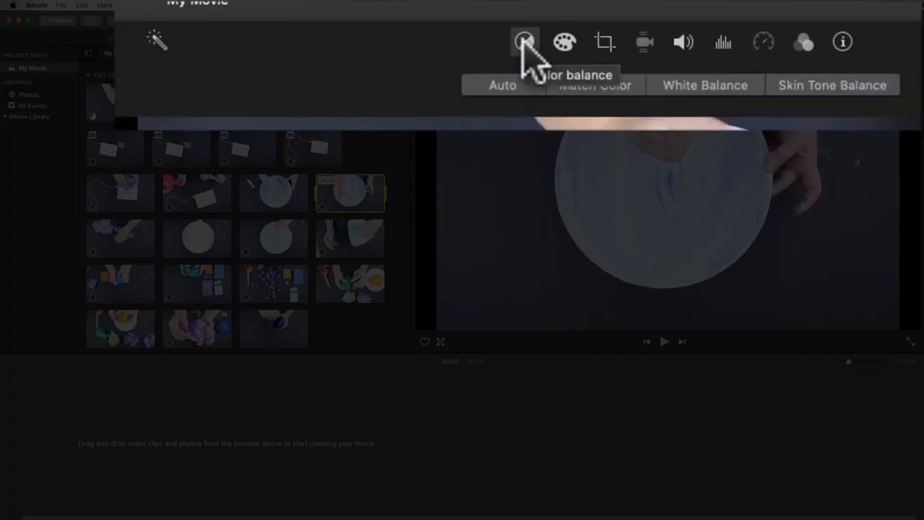
pyautogui.click(502, 86)
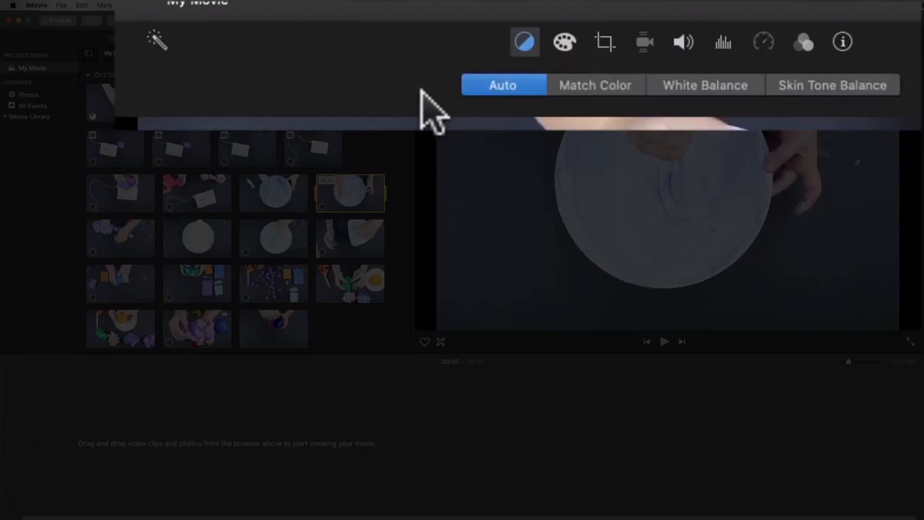
pyautogui.press('super+z')
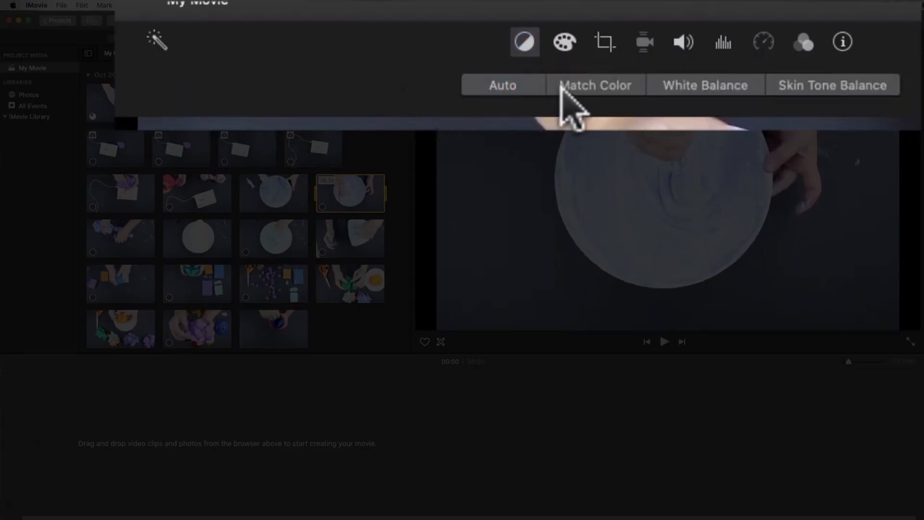
# View the clip's color correction, crop, volume, noise reduction and equalizer, clip filter and audio effect, and information settings in turn
pyautogui.click(561, 43)
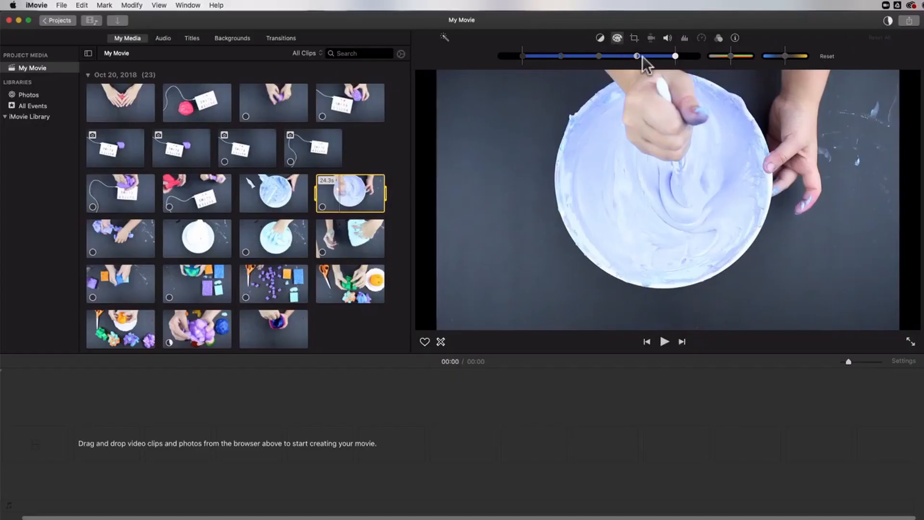
pyautogui.click(636, 40)
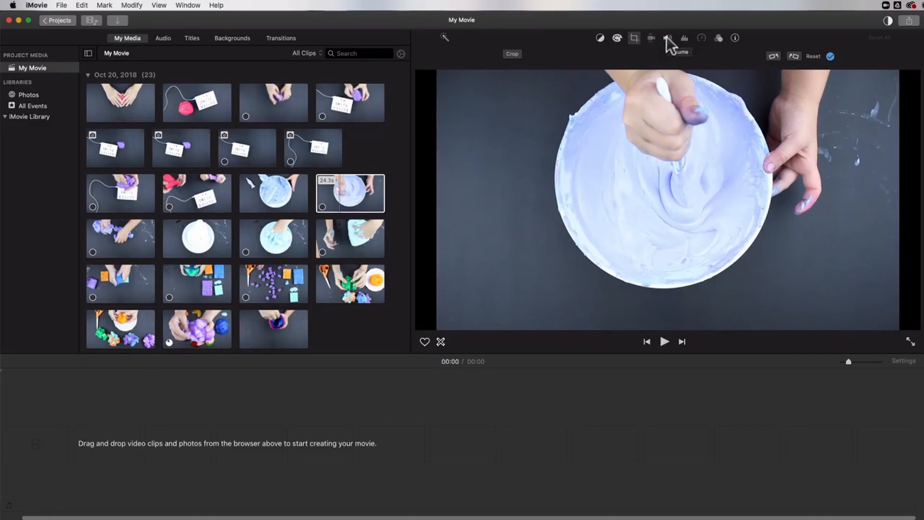
pyautogui.click(666, 37)
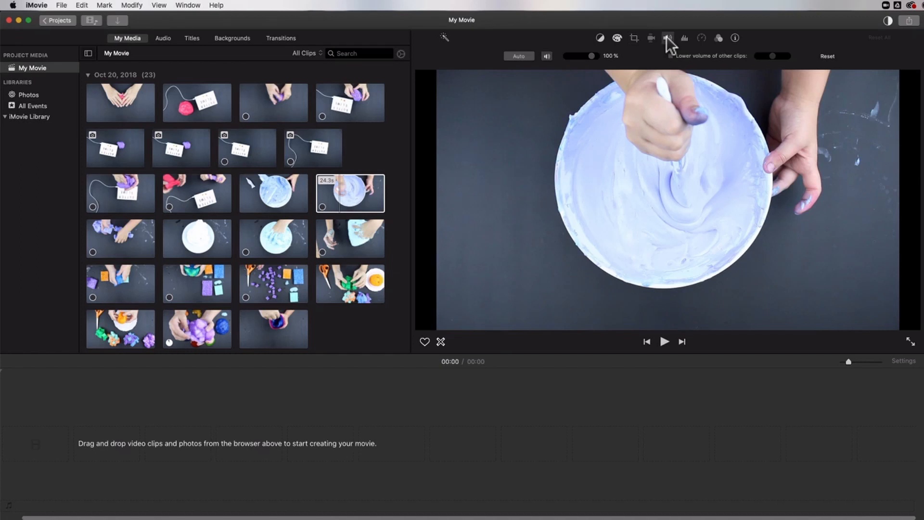
pyautogui.click(683, 37)
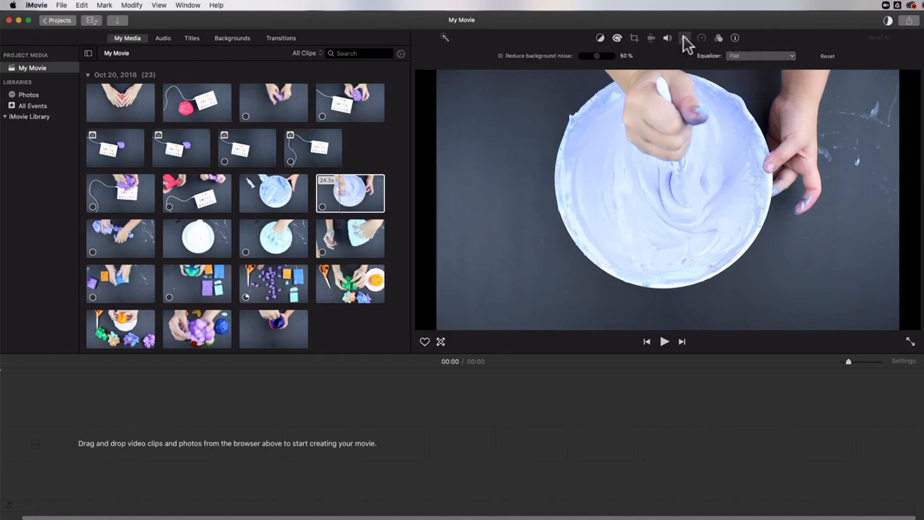
pyautogui.click(718, 39)
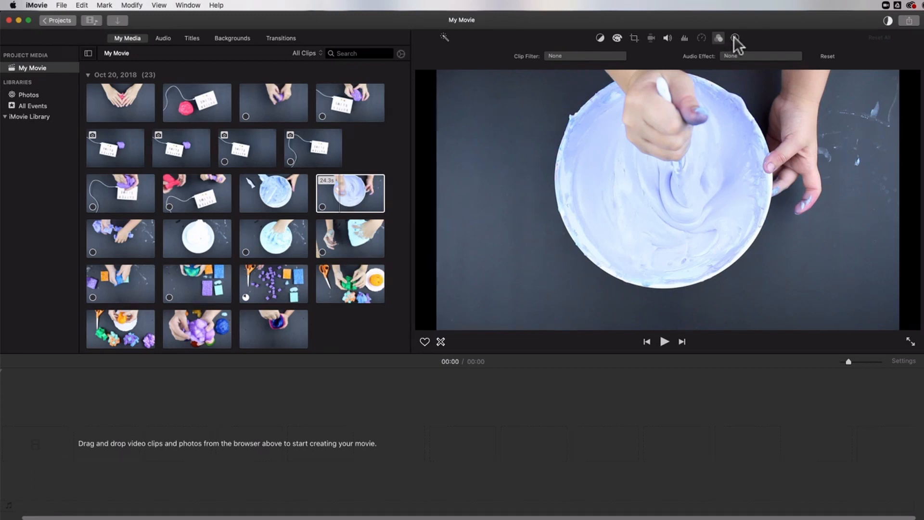
pyautogui.click(734, 38)
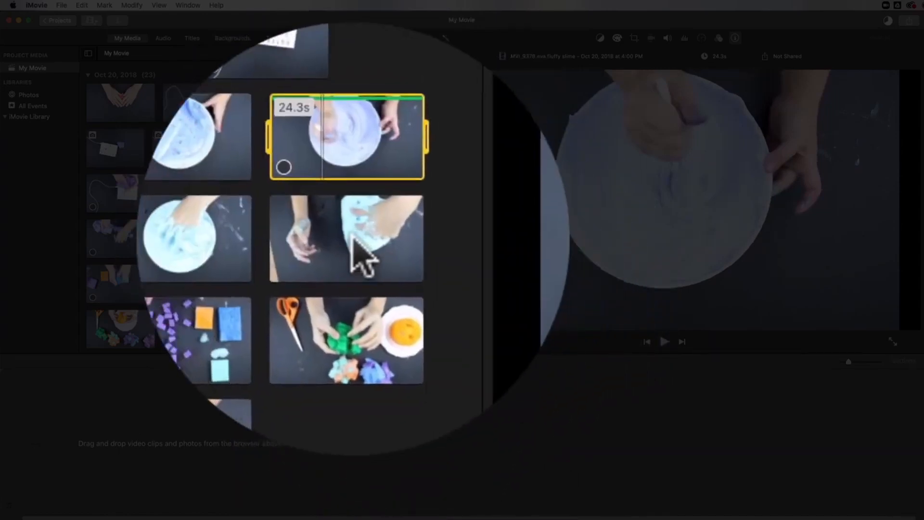
# Mark the clip of hands kneading the light blue slime as rejected
pyautogui.click(354, 247)
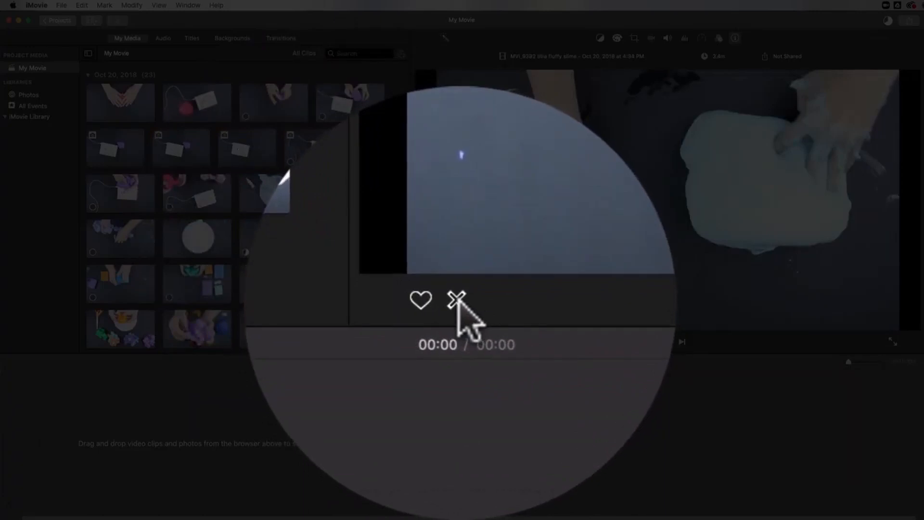
pyautogui.click(456, 301)
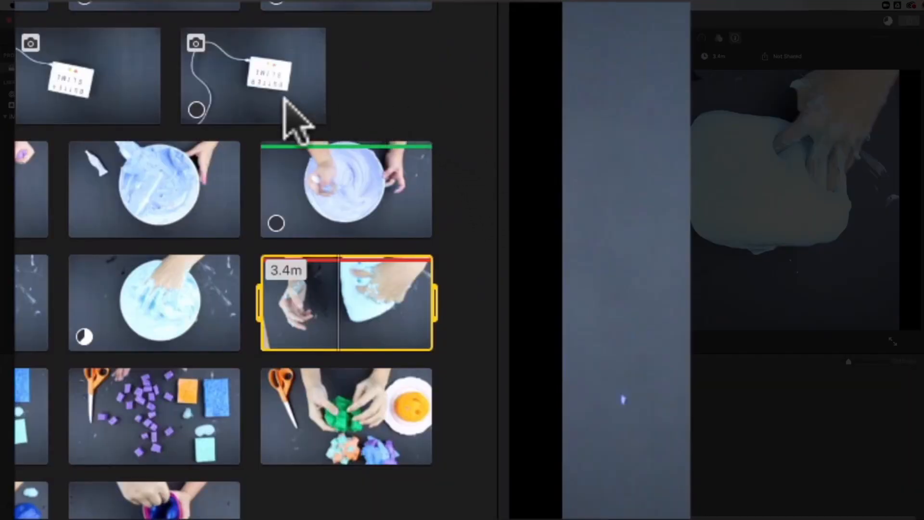
pyautogui.click(478, 167)
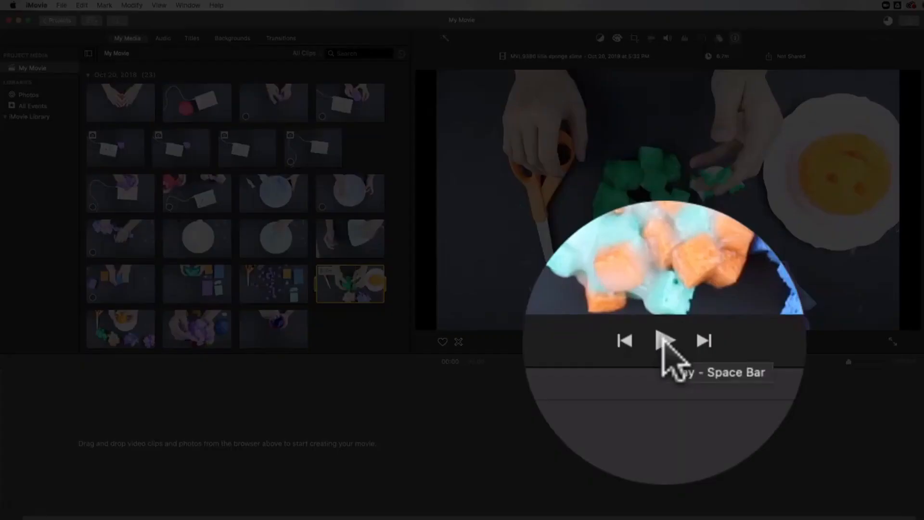
# Play the sponge slime clip in the preview, pausing and resuming it
pyautogui.click(666, 341)
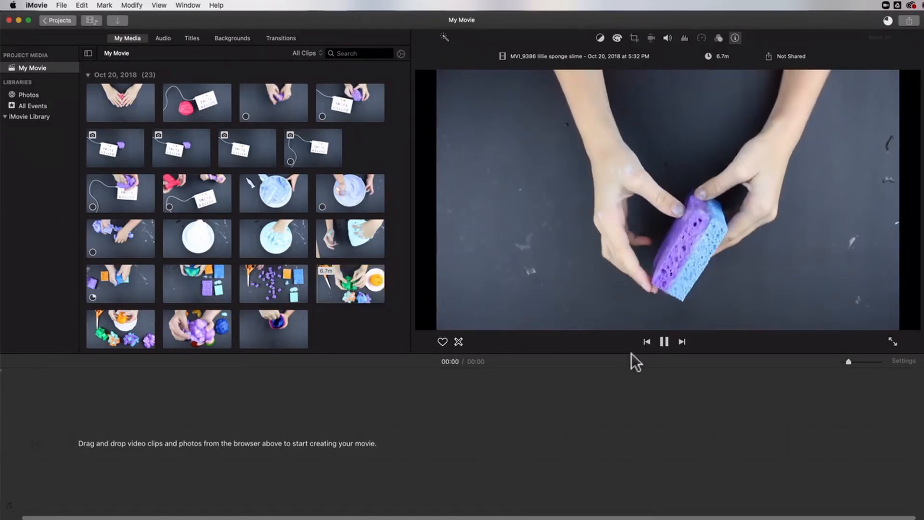
pyautogui.press('space')
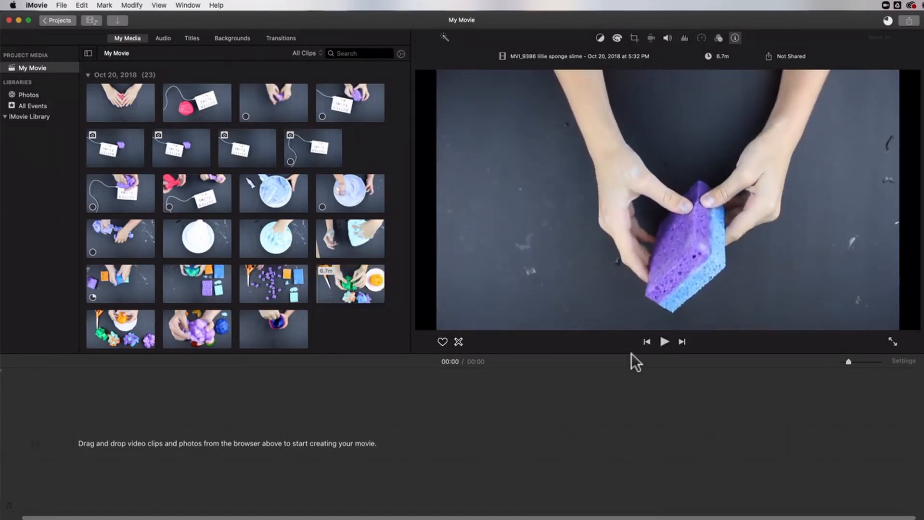
pyautogui.press('space')
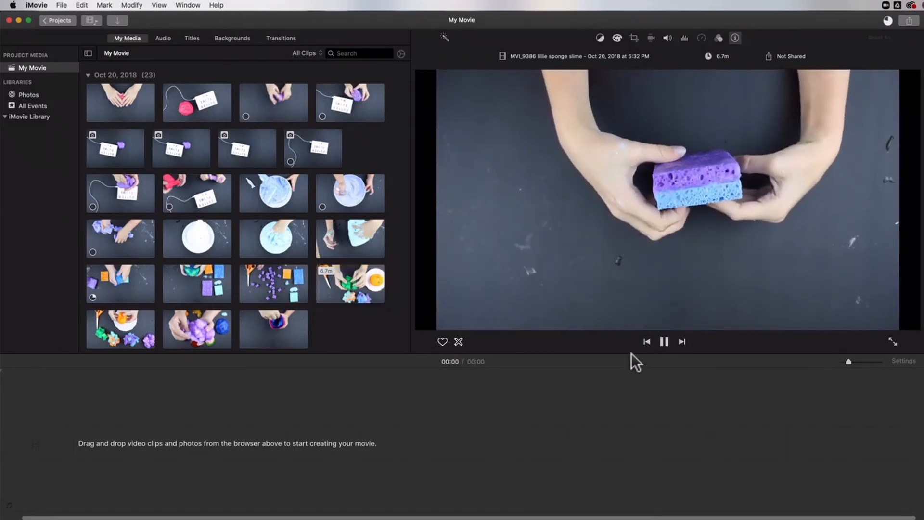
# Select the sponge slime clip near its start, view it full screen, and return to the normal view
pyautogui.click(321, 281)
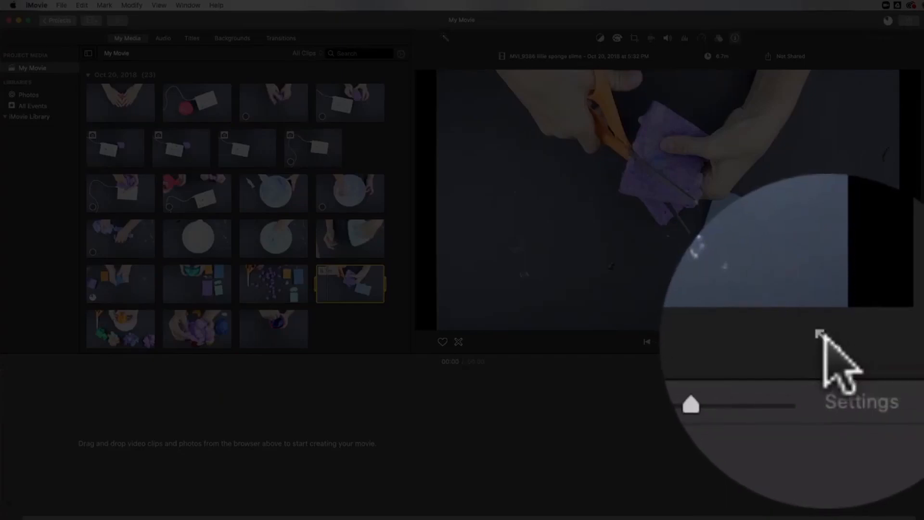
pyautogui.click(889, 339)
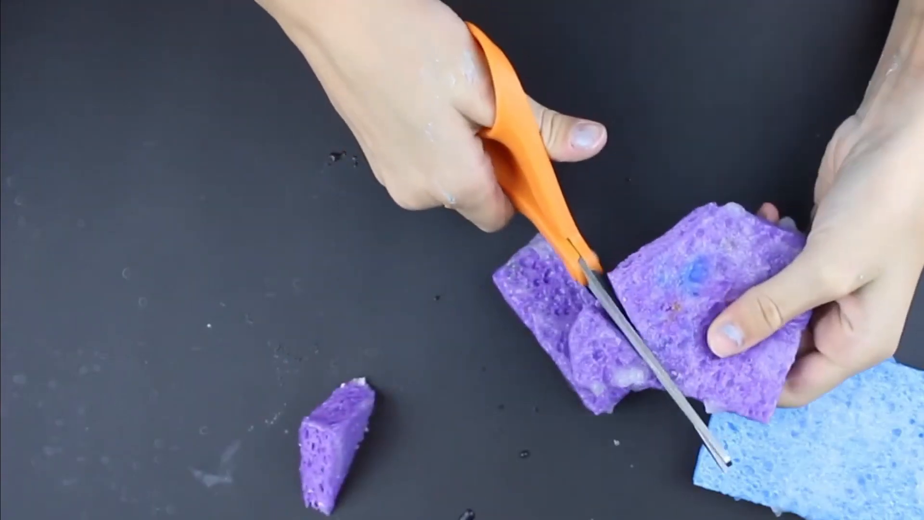
pyautogui.press('Escape')
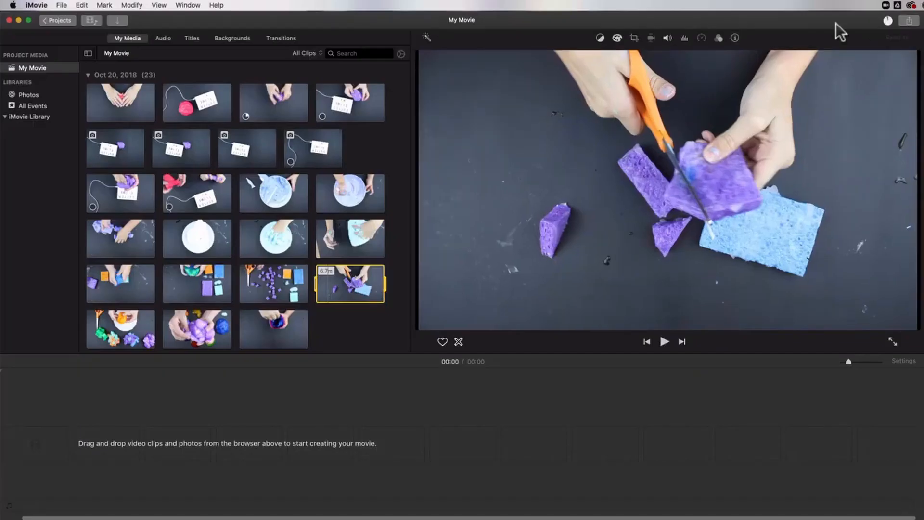
# View the sharing destinations, narrowing the window so the whole list fits on screen
pyautogui.click(909, 21)
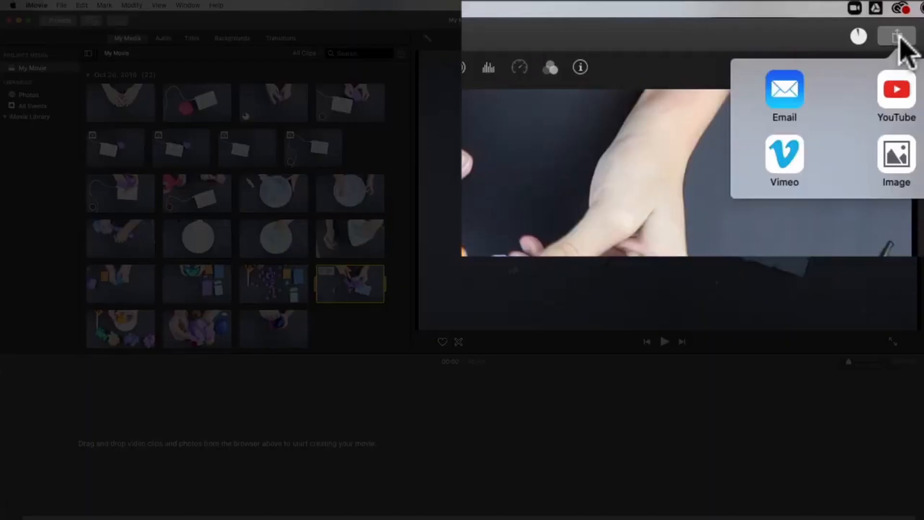
pyautogui.moveTo(916, 40); pyautogui.dragTo(755, 44)
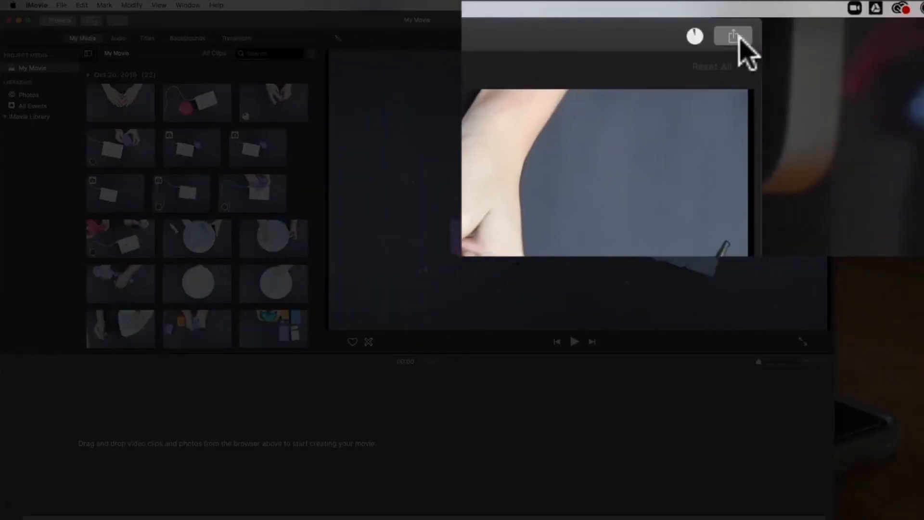
pyautogui.click(733, 36)
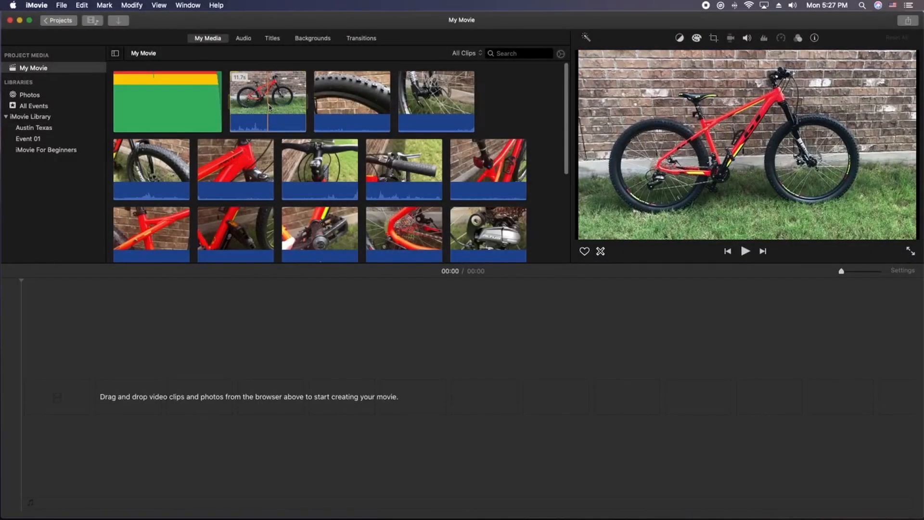
# Add the 11.7 s clip of the whole red bike to the start of the empty timeline
pyautogui.click(271, 106)
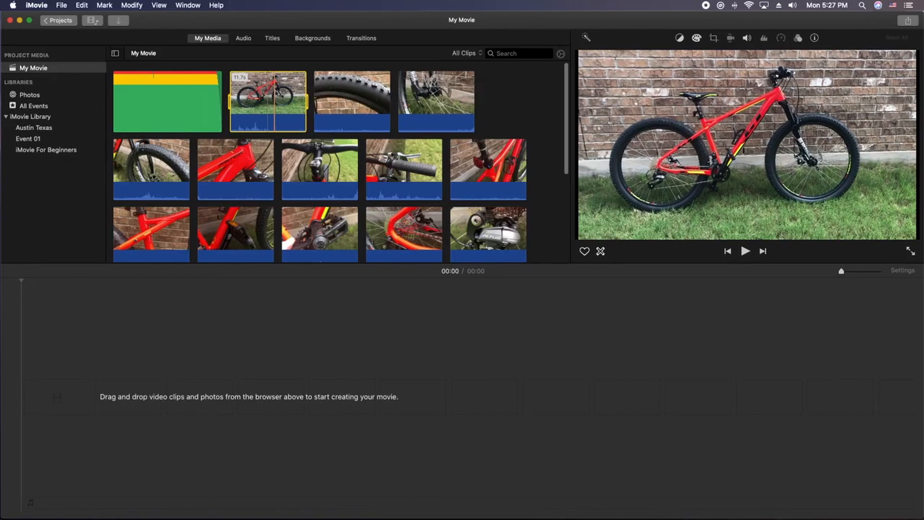
pyautogui.click(268, 85)
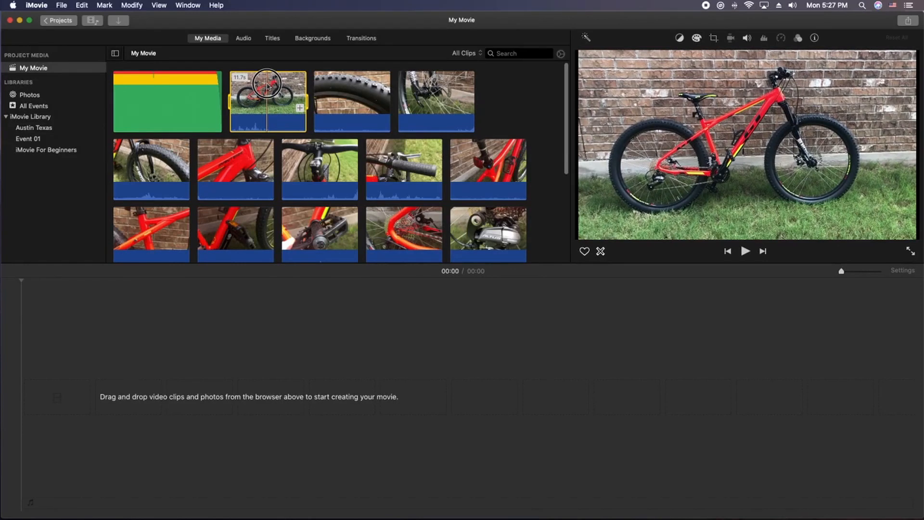
pyautogui.moveTo(266, 89); pyautogui.dragTo(57, 387)
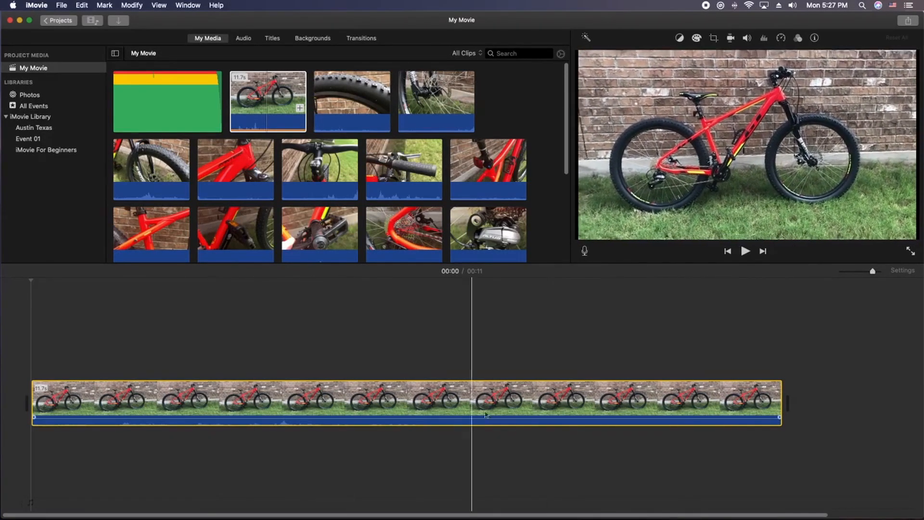
# Trim the end of the red bike clip in the timeline, leaving about 4.2 s
pyautogui.click(534, 395)
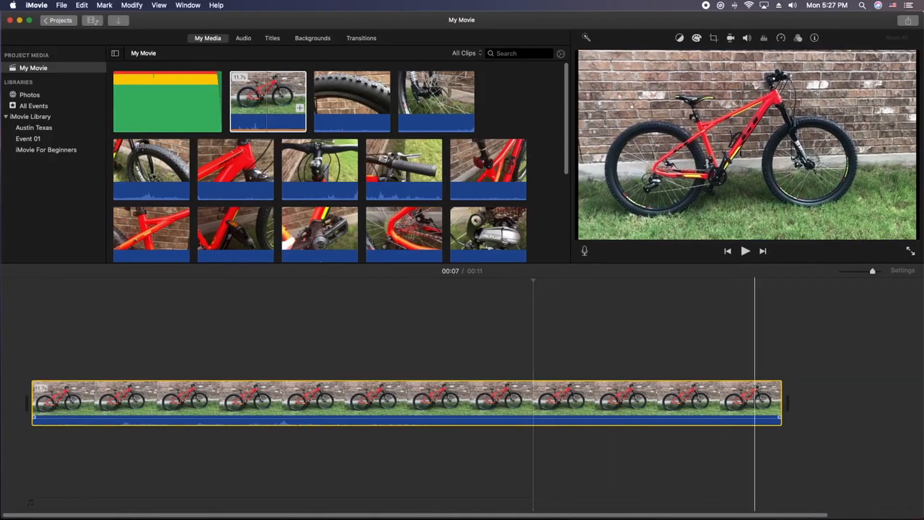
pyautogui.moveTo(777, 390); pyautogui.dragTo(298, 408)
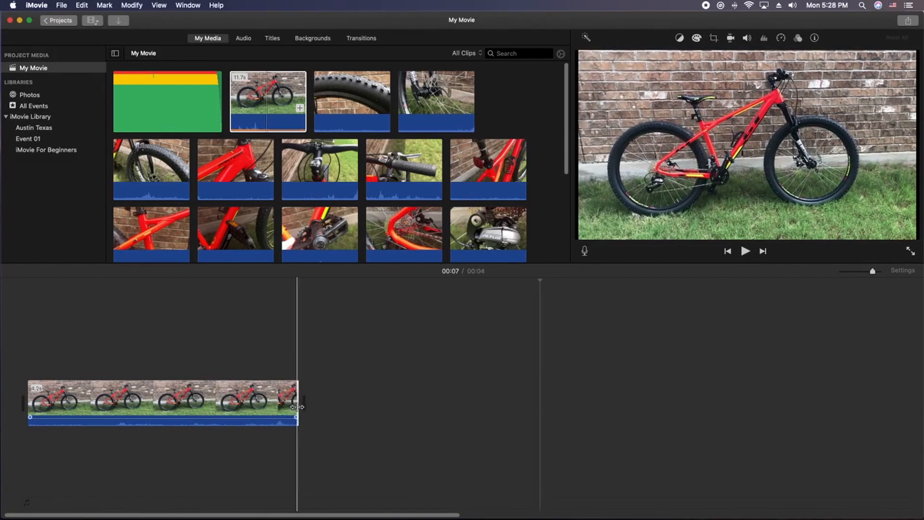
pyautogui.click(324, 405)
pyautogui.click(252, 402)
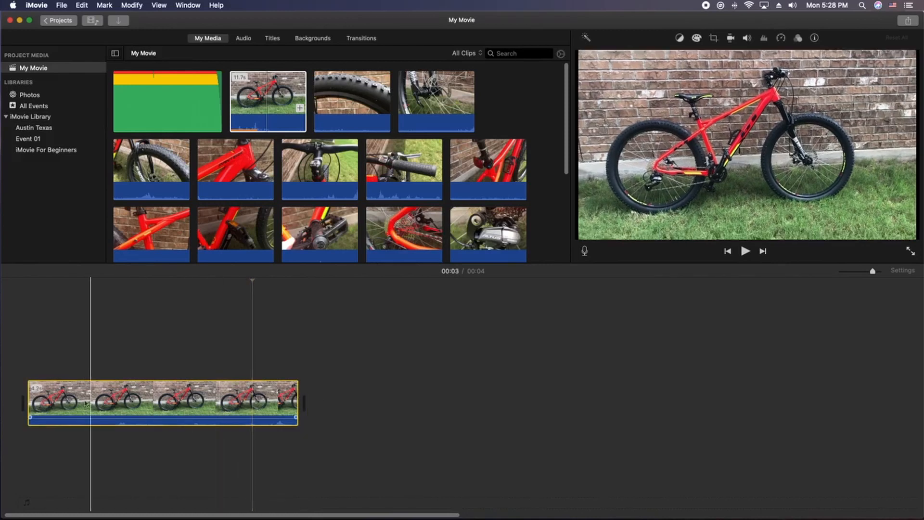
pyautogui.moveTo(25, 398)
pyautogui.mouseDown()
pyautogui.moveTo(196, 398)
pyautogui.moveTo(28, 398)
pyautogui.mouseUp()
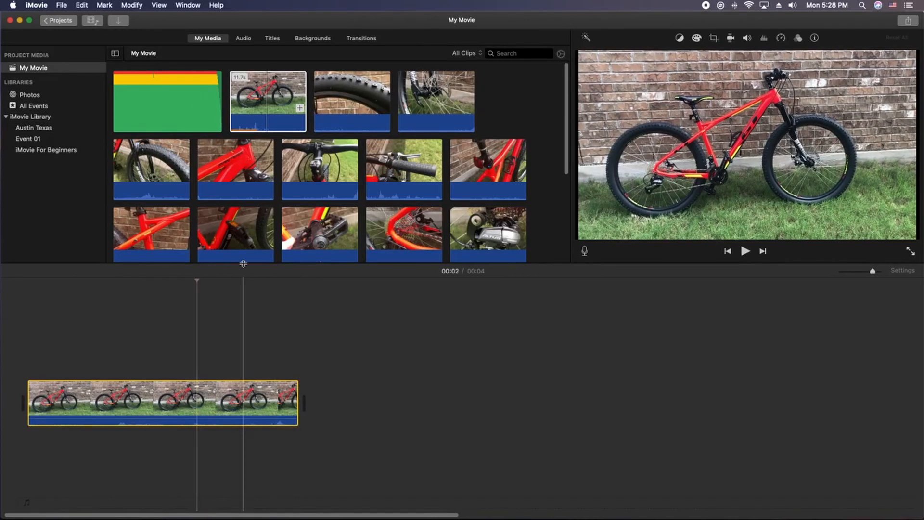
# Add the bike tire clip to the timeline directly after the red bike clip
pyautogui.click(309, 279)
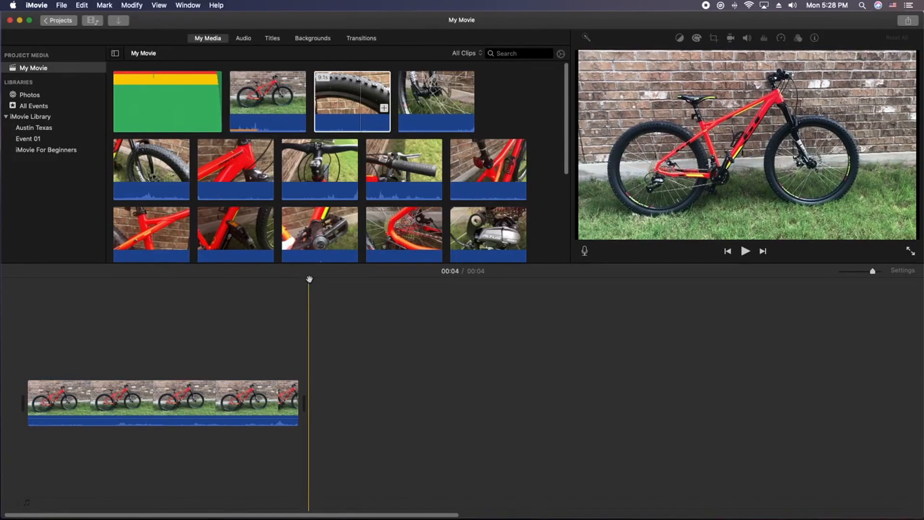
pyautogui.click(343, 115)
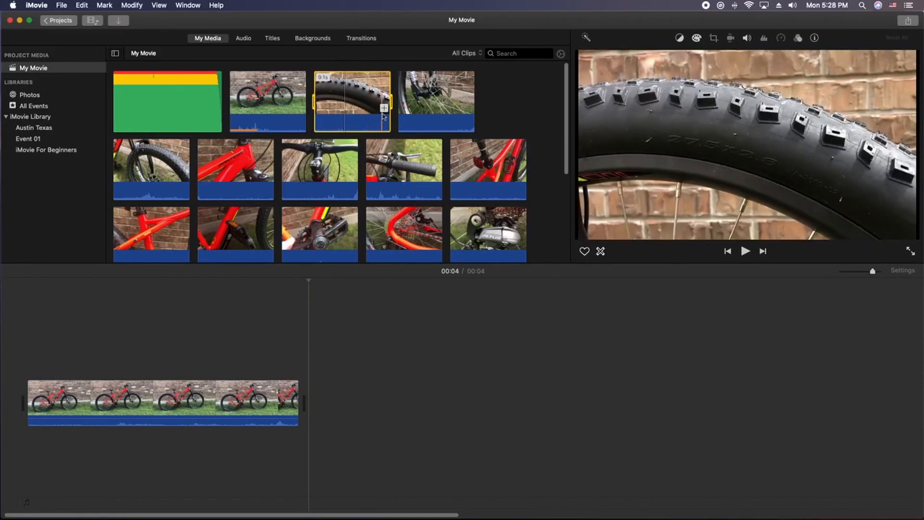
pyautogui.click(325, 308)
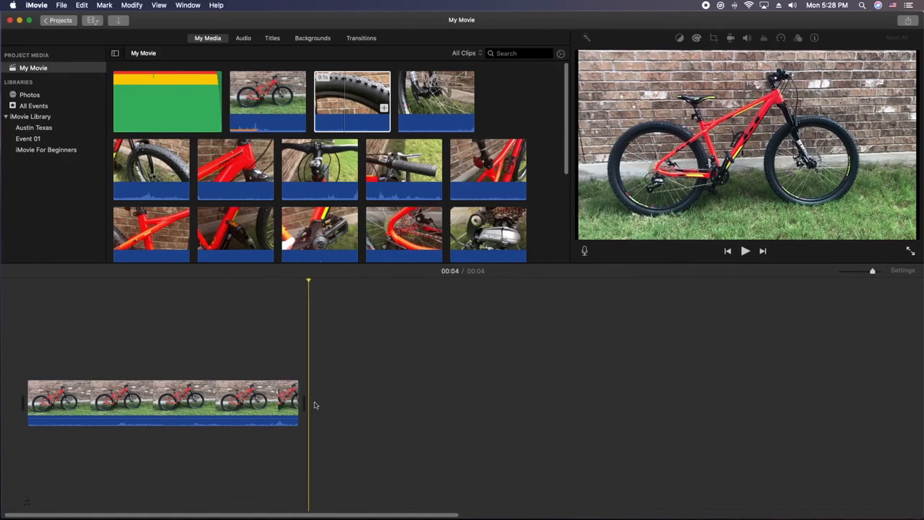
pyautogui.click(384, 108)
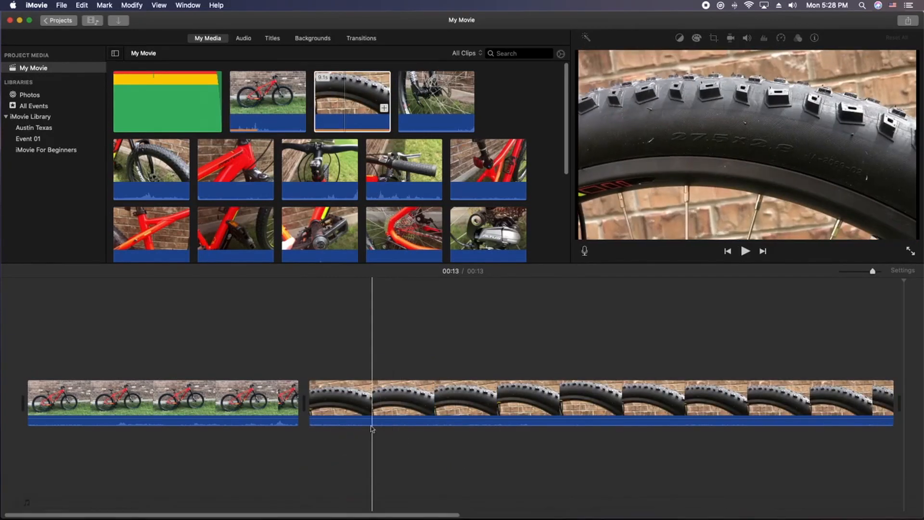
# Split the bike tire clip in the timeline at about the 00:07 mark
pyautogui.click(507, 398)
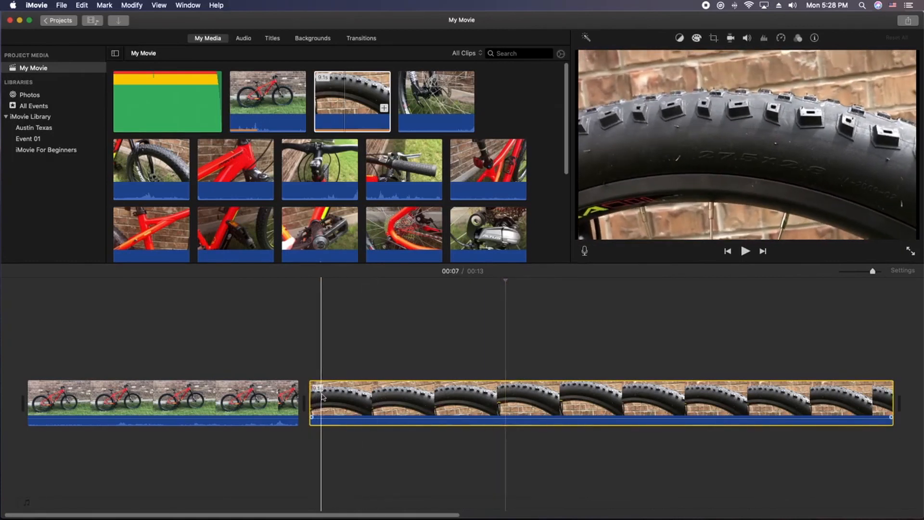
pyautogui.click(391, 396)
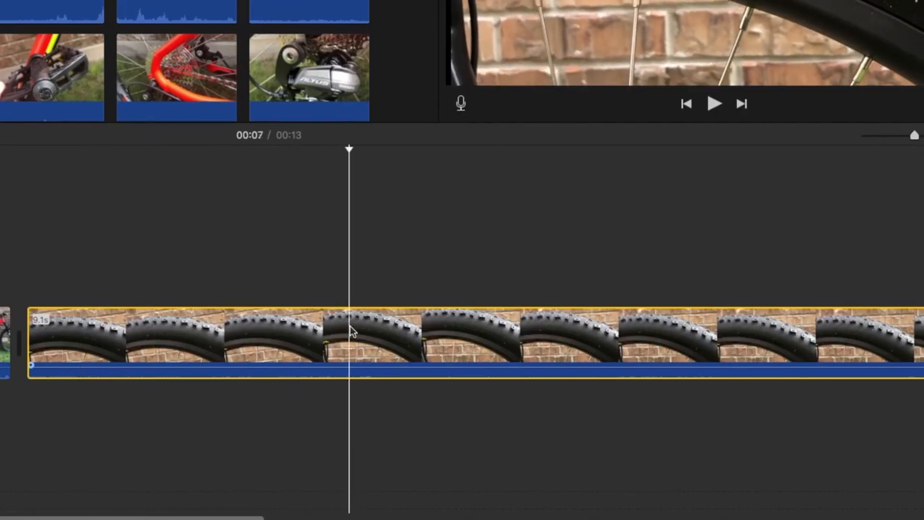
pyautogui.rightClick(350, 326)
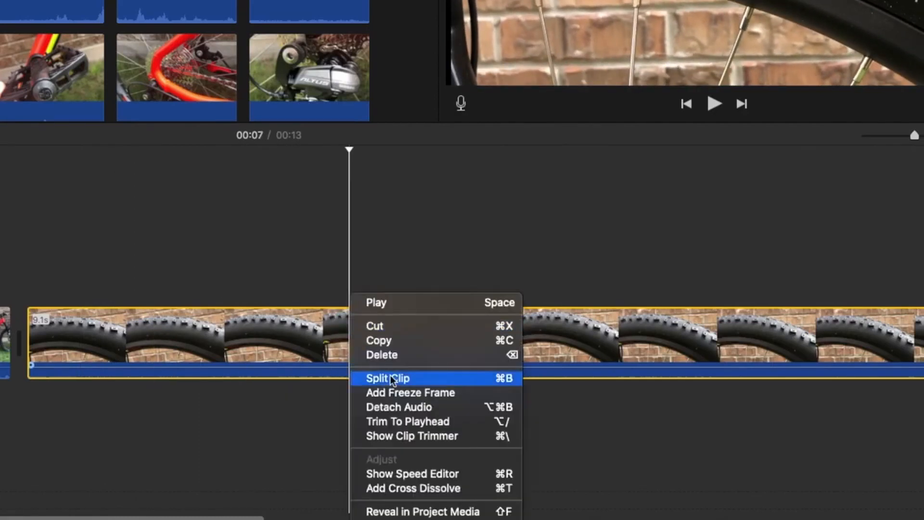
pyautogui.click(389, 379)
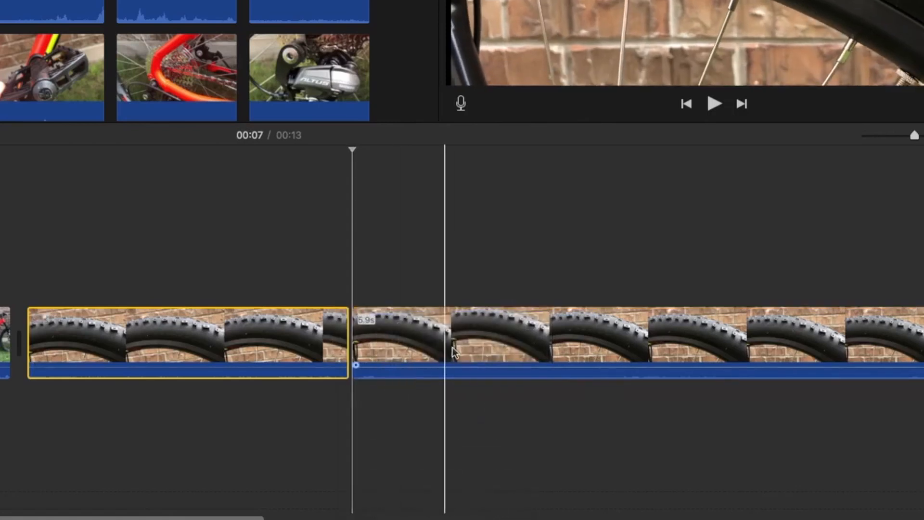
# Delete the 5.9 s second piece of the split bike tire clip from the timeline
pyautogui.click(461, 346)
pyautogui.click(456, 346)
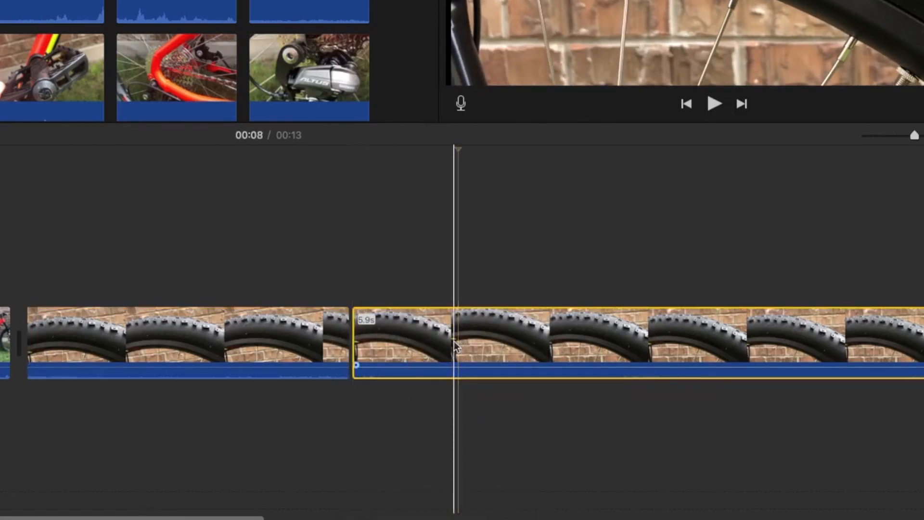
pyautogui.press('Delete')
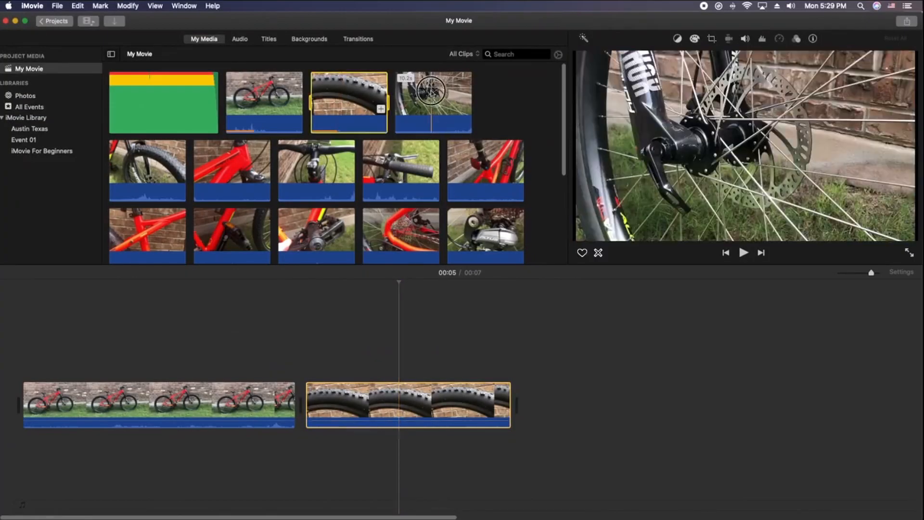
# Select the middle section of the 10.2 s disc brake clip and add it to the timeline after the bike tire clip
pyautogui.click(408, 103)
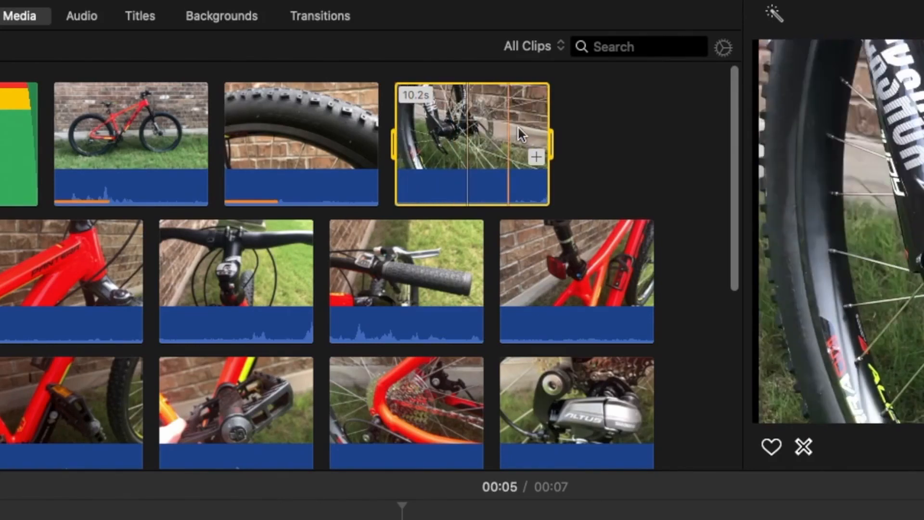
pyautogui.moveTo(401, 145); pyautogui.dragTo(419, 145)
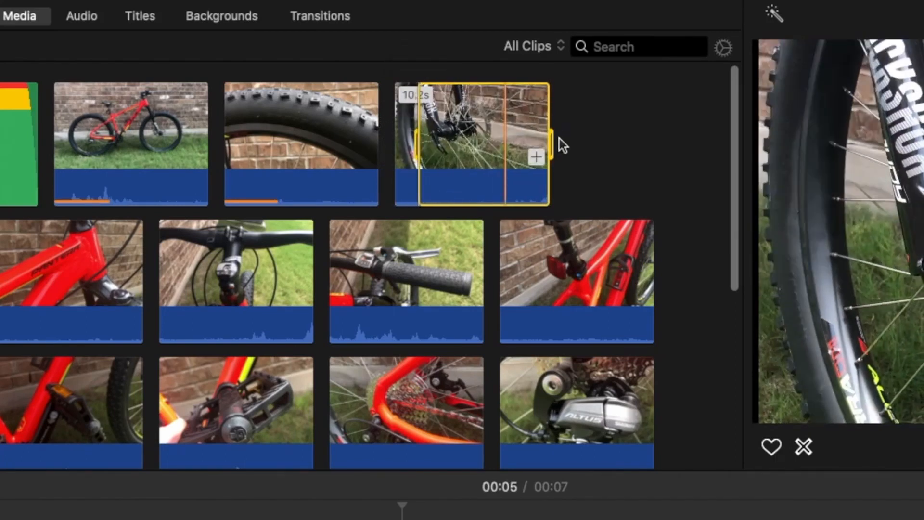
pyautogui.moveTo(550, 144); pyautogui.dragTo(511, 146)
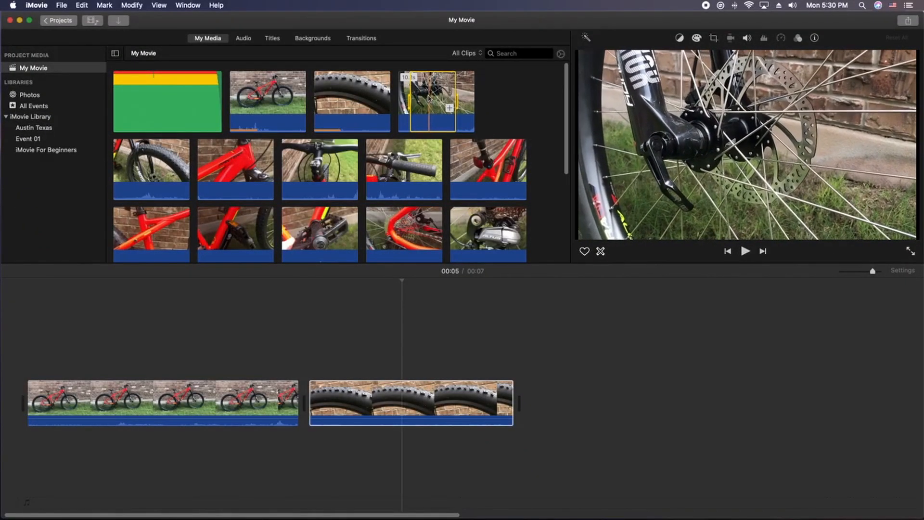
pyautogui.moveTo(428, 95); pyautogui.dragTo(534, 385)
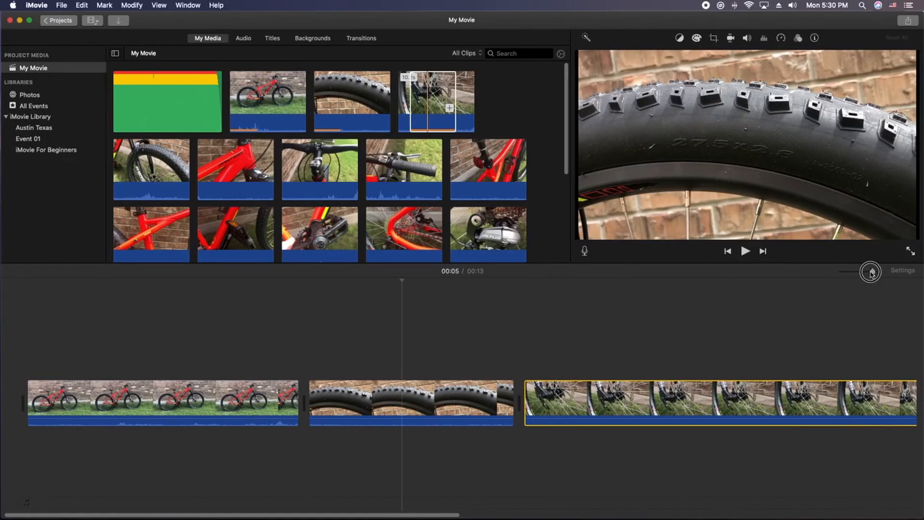
# Shorten the timeline scale, enlarge the clip size in the project settings, and toggle the audio waveforms off and back on
pyautogui.moveTo(872, 274)
pyautogui.mouseDown()
pyautogui.moveTo(863, 274)
pyautogui.moveTo(909, 265)
pyautogui.moveTo(844, 267)
pyautogui.moveTo(873, 263)
pyautogui.moveTo(862, 272)
pyautogui.mouseUp()
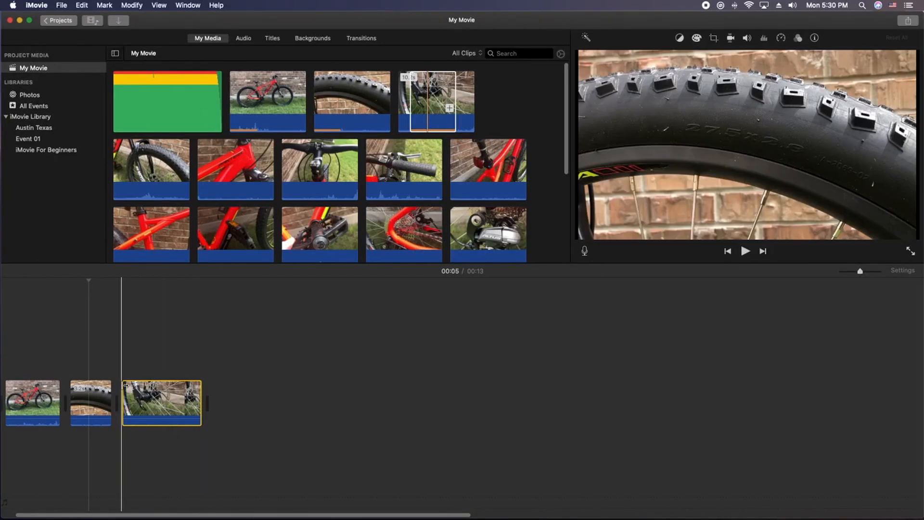
pyautogui.click(903, 271)
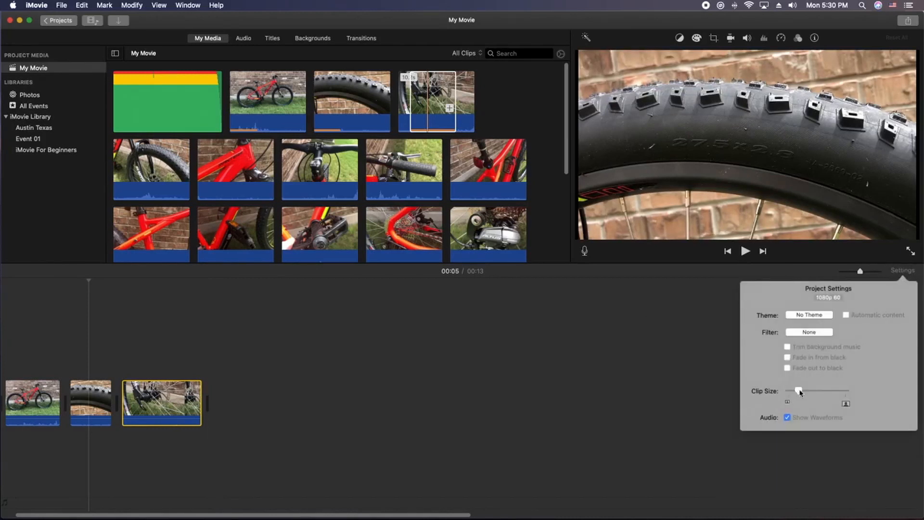
pyautogui.moveTo(800, 392); pyautogui.dragTo(826, 391)
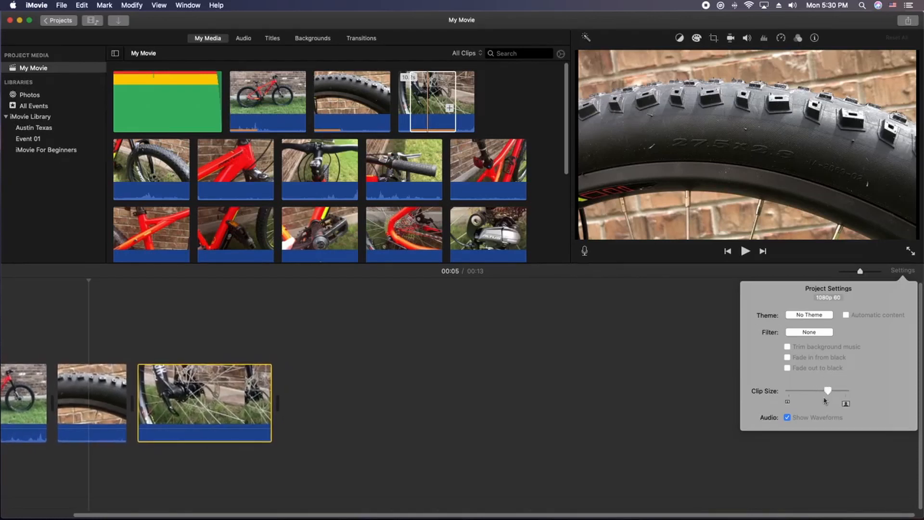
pyautogui.click(788, 419)
pyautogui.click(789, 418)
pyautogui.click(587, 355)
pyautogui.moveTo(288, 513); pyautogui.dragTo(221, 513)
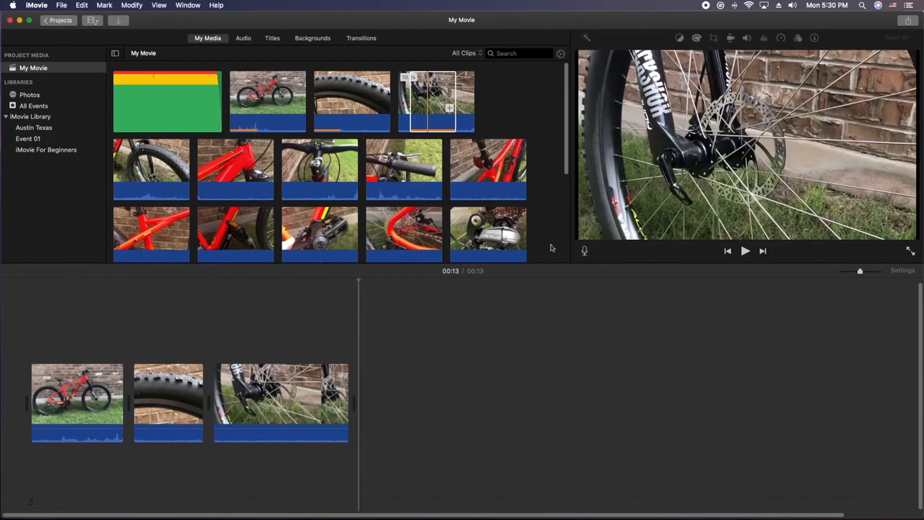
# Mark start and end points covering about the first half of the 16.6 s front tire clip and append that range to the timeline
pyautogui.click(161, 168)
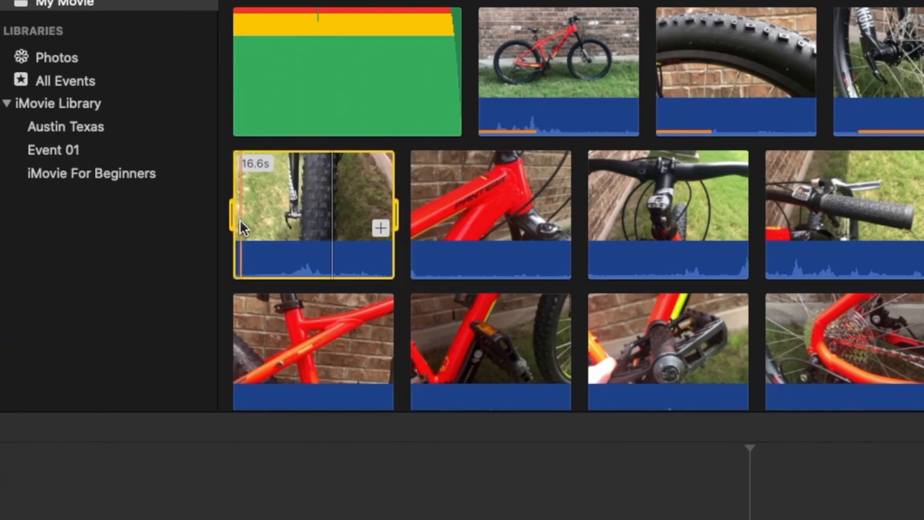
pyautogui.press('i')
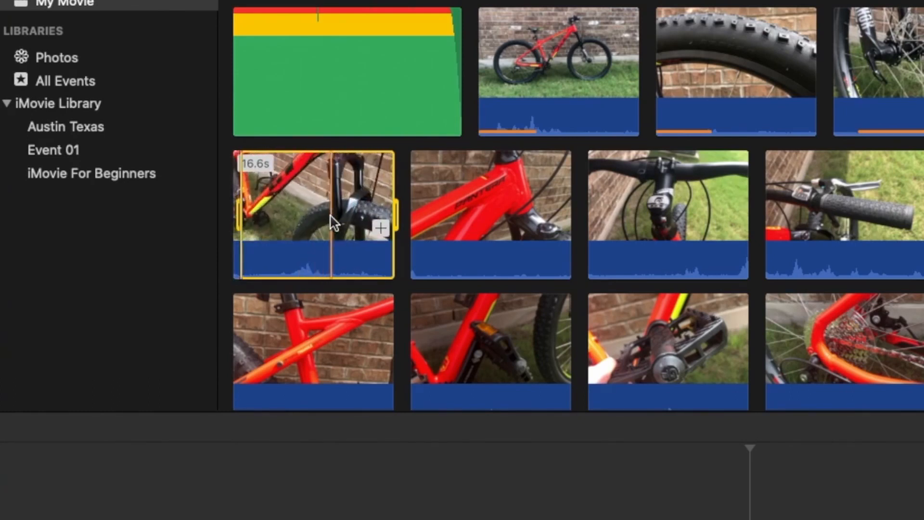
pyautogui.press('o')
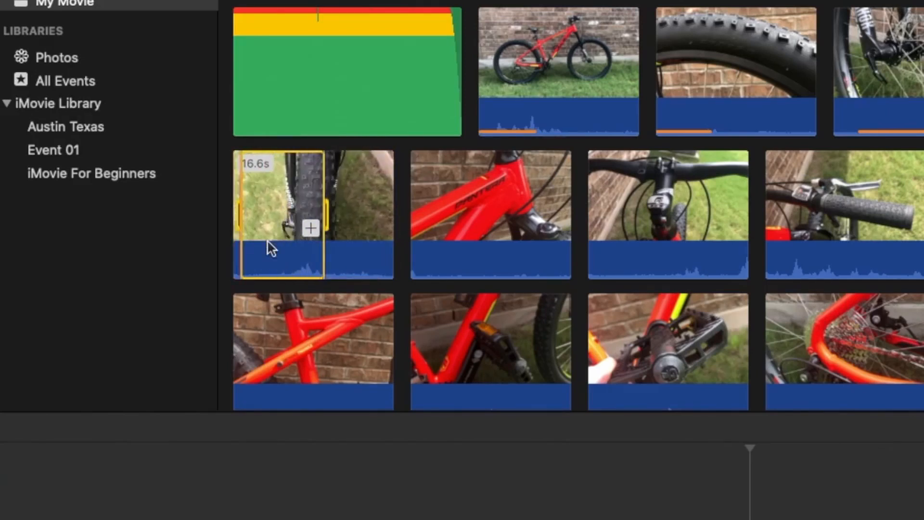
pyautogui.click(311, 228)
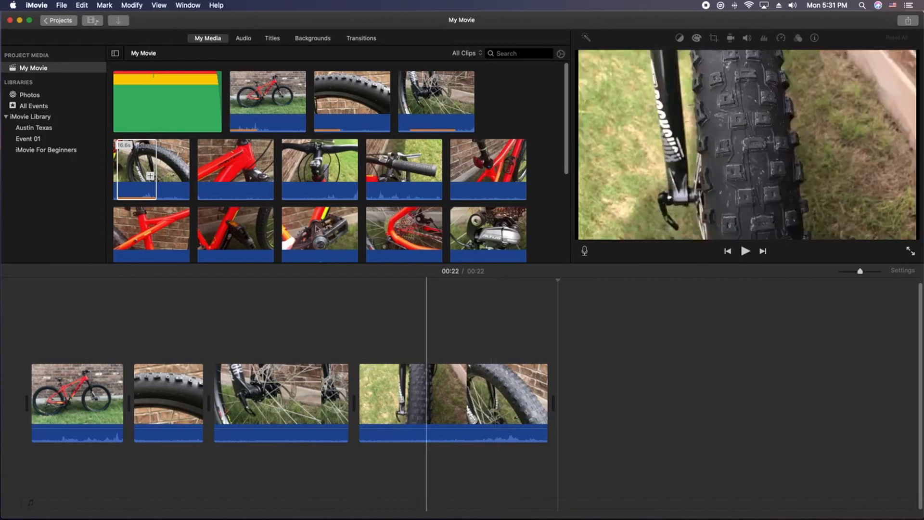
# Select a middle section of the 7.6 s red PANTERA frame clip and add it to the end of the timeline
pyautogui.click(233, 175)
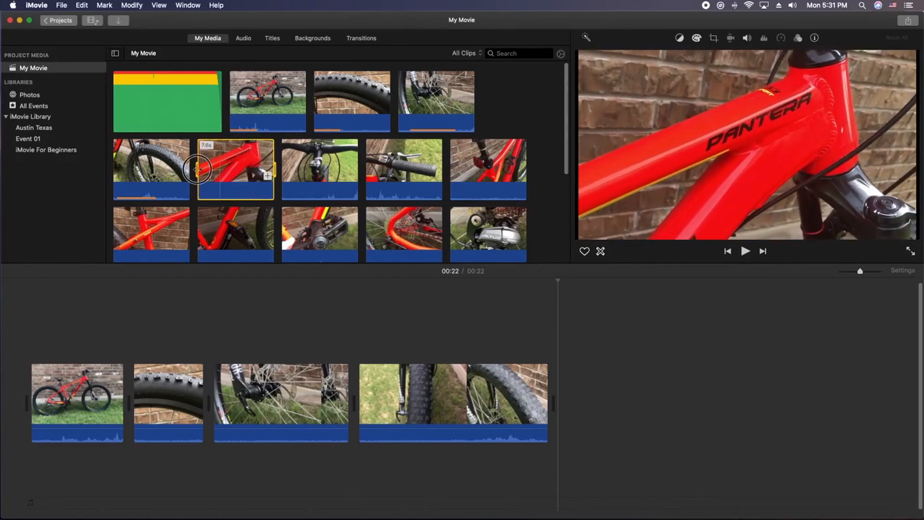
pyautogui.moveTo(197, 169); pyautogui.dragTo(259, 169)
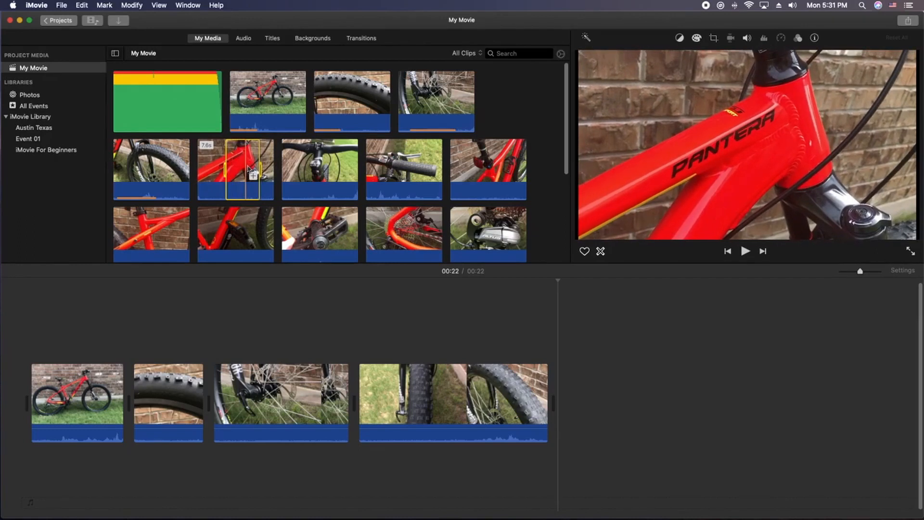
pyautogui.moveTo(245, 175); pyautogui.dragTo(595, 395)
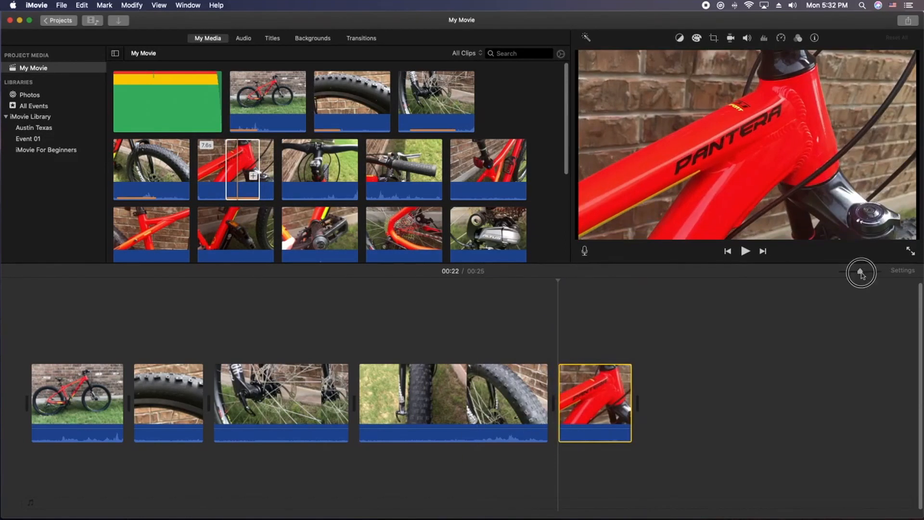
# Mark start and end points in the 8.4 s handlebar stem clip and add that range after the red frame clip
pyautogui.moveTo(861, 273); pyautogui.dragTo(858, 277)
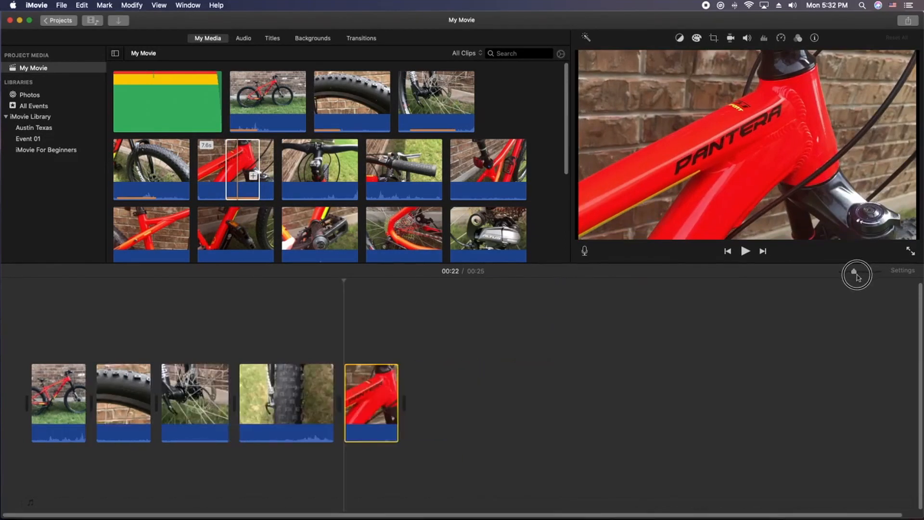
pyautogui.click(315, 188)
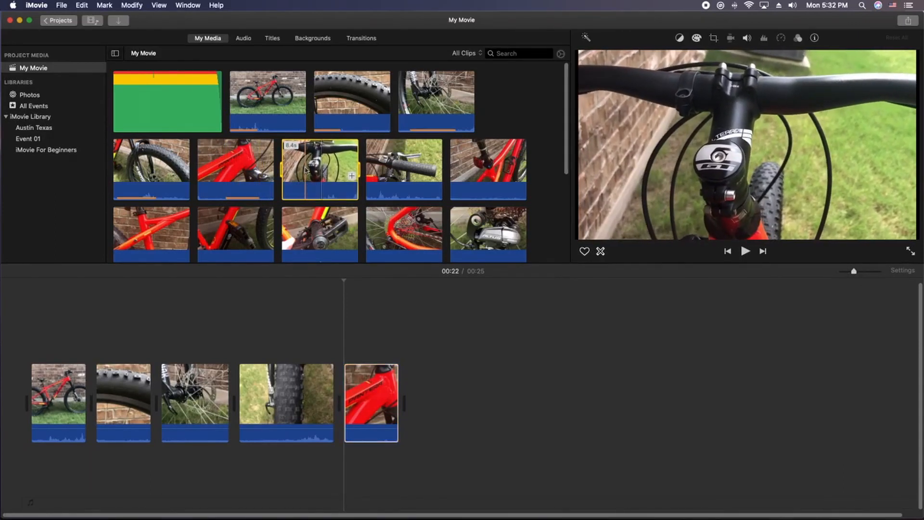
pyautogui.press('i')
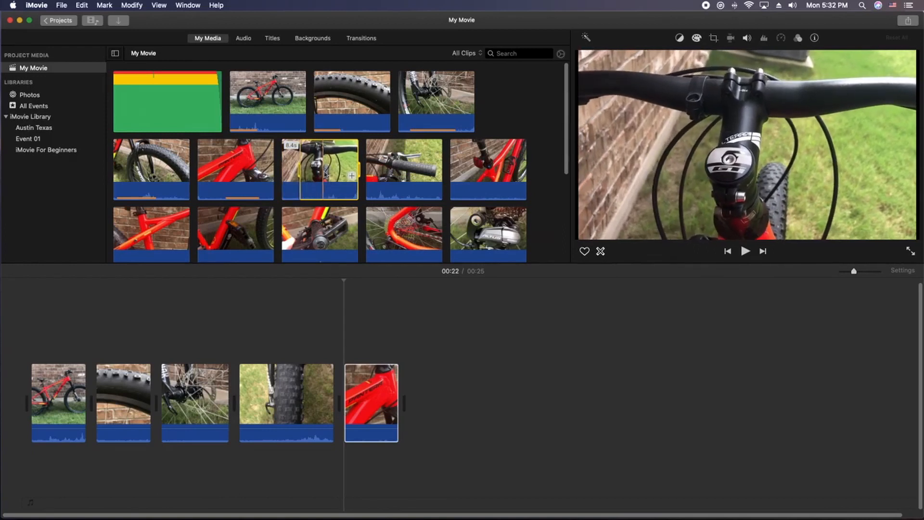
pyautogui.press('o')
pyautogui.moveTo(318, 173); pyautogui.dragTo(438, 336)
# Add the whole 12.4 s handlebar grip clip to the end of the timeline, keeping only one copy
pyautogui.click(419, 167)
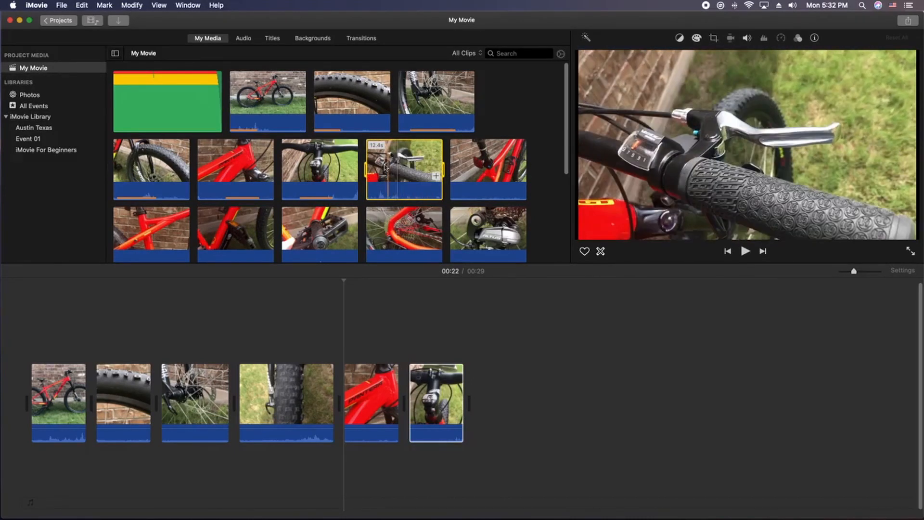
pyautogui.doubleClick(436, 175)
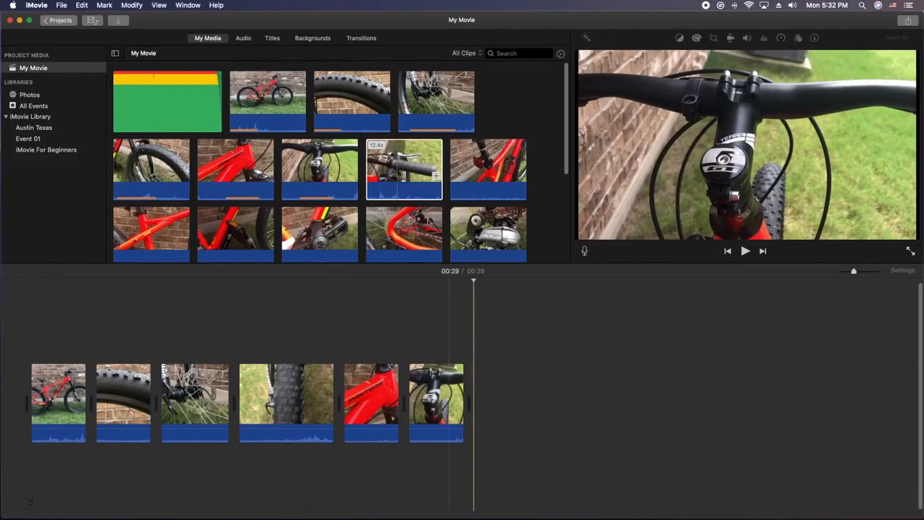
pyautogui.click(668, 388)
pyautogui.press('Delete')
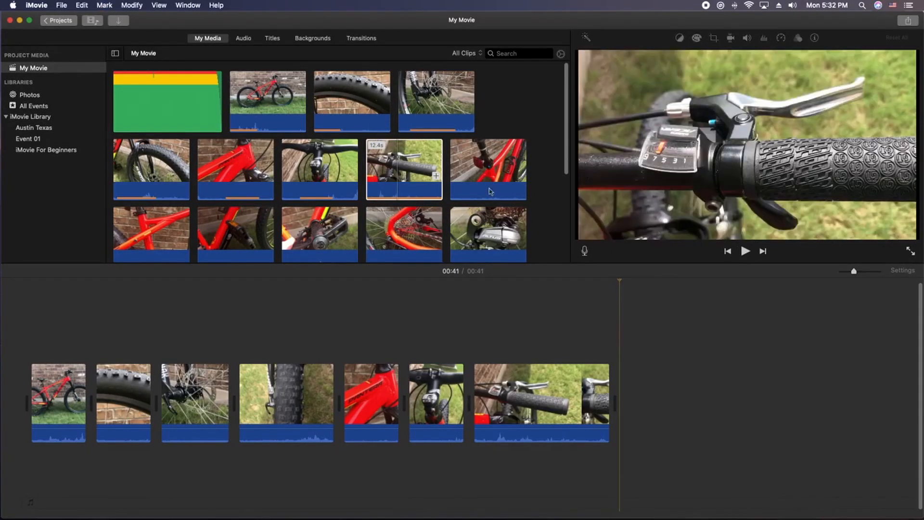
# Append the first half of the 19.4 s bike seat clip and the rear derailleur clip to the end of the timeline
pyautogui.click(462, 168)
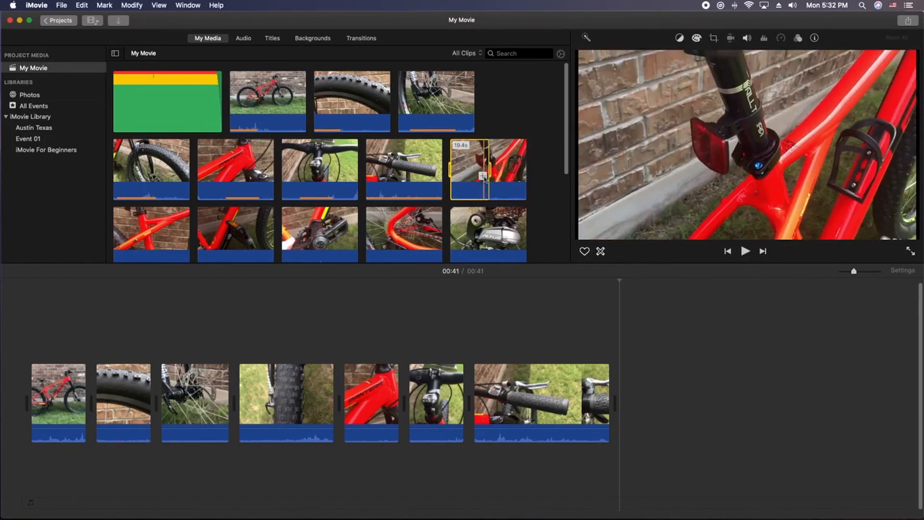
pyautogui.click(520, 175)
pyautogui.scroll(-5, 242, 144)
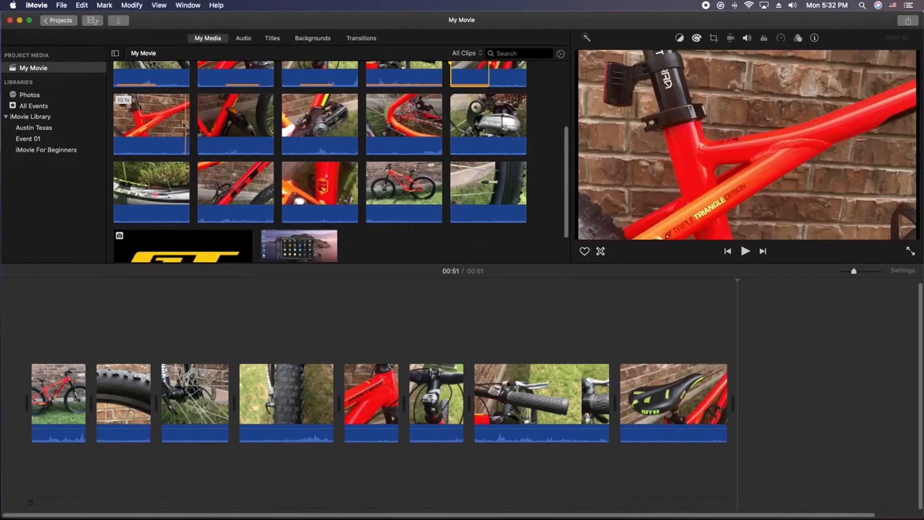
pyautogui.moveTo(491, 126); pyautogui.dragTo(795, 376)
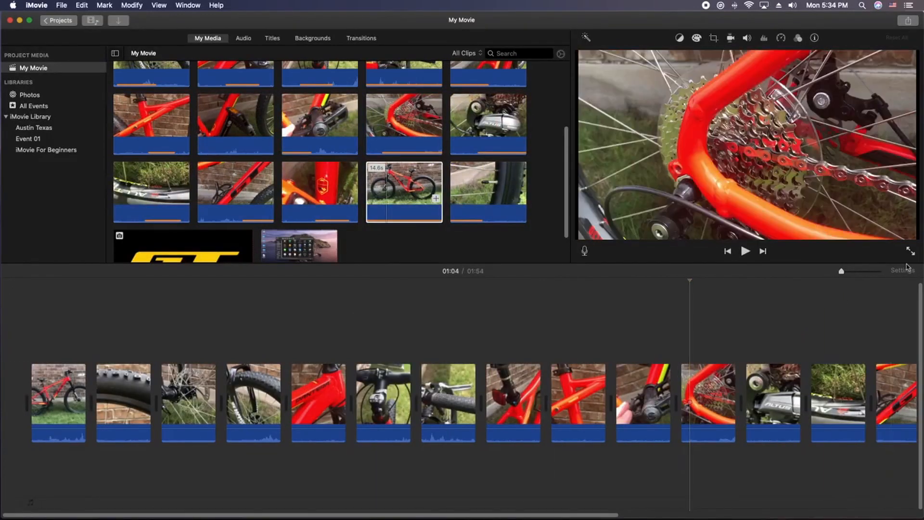
# Reduce the clip size in the project settings so the whole sequence of clips fits across the timeline
pyautogui.click(902, 271)
pyautogui.moveTo(828, 391); pyautogui.dragTo(802, 393)
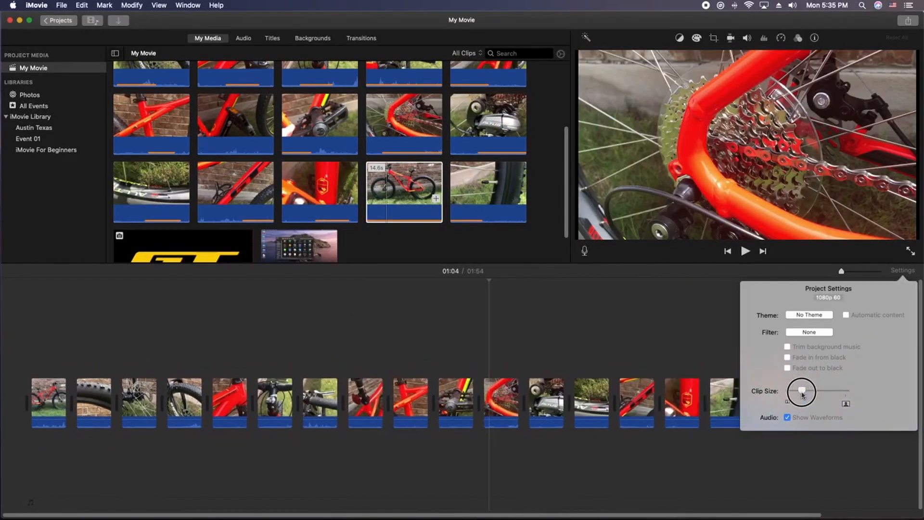
pyautogui.click(724, 356)
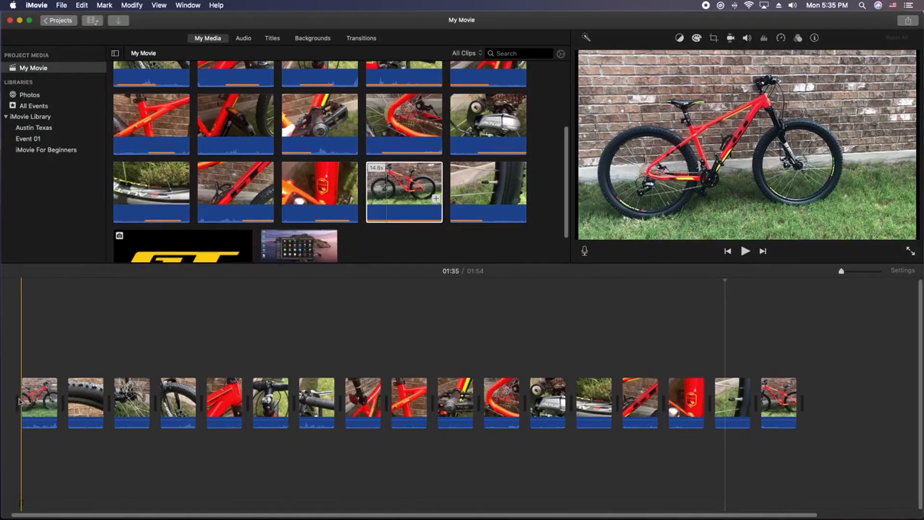
# Place the playhead at 00:11 over the disc brake clip and show the available title styles
pyautogui.click(132, 399)
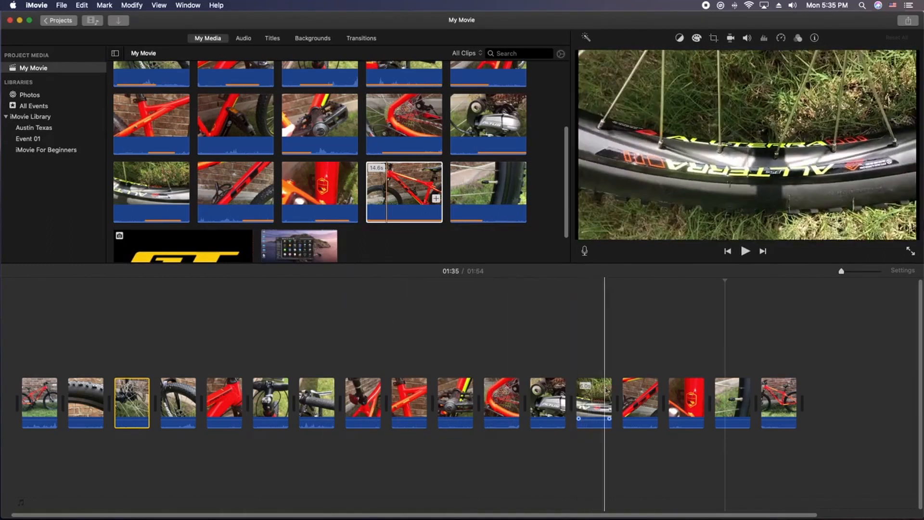
pyautogui.click(21, 404)
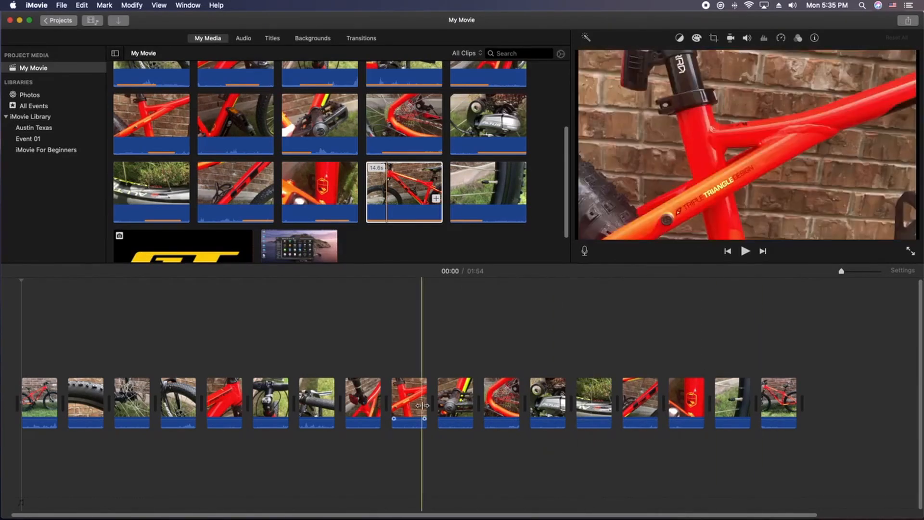
pyautogui.click(139, 404)
pyautogui.click(273, 39)
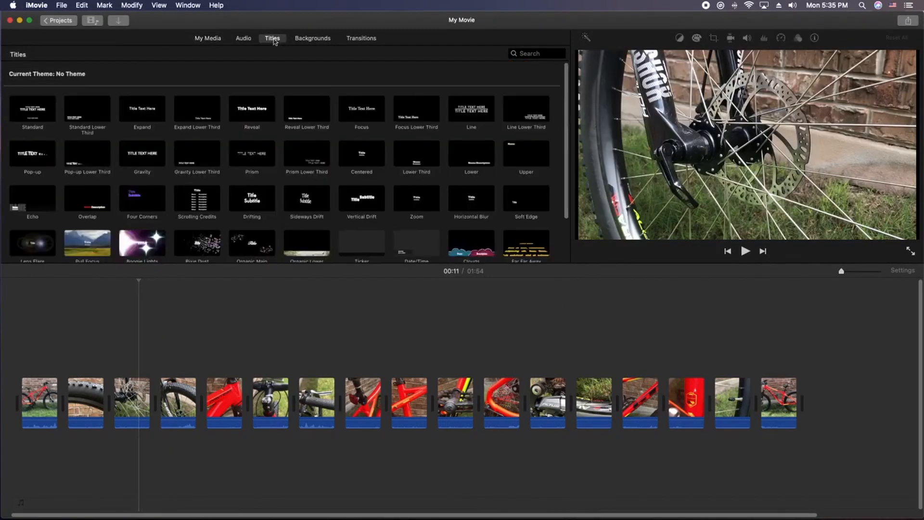
# Add a Centered title at the start of the timeline, with its text reading "My GT" and "Mtn Bike" on two lines
pyautogui.moveTo(361, 153); pyautogui.dragTo(10, 391)
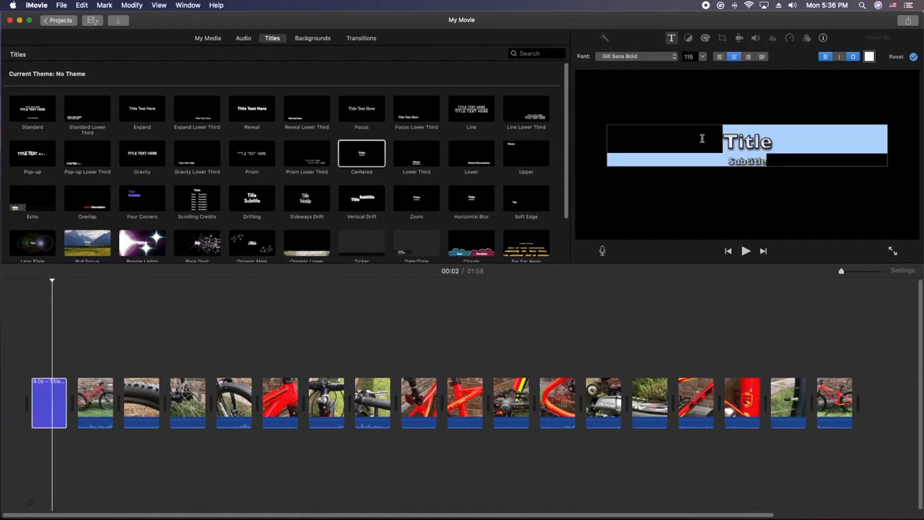
pyautogui.write('My GT')
pyautogui.press('Return')
pyautogui.write('Mtn Kie')
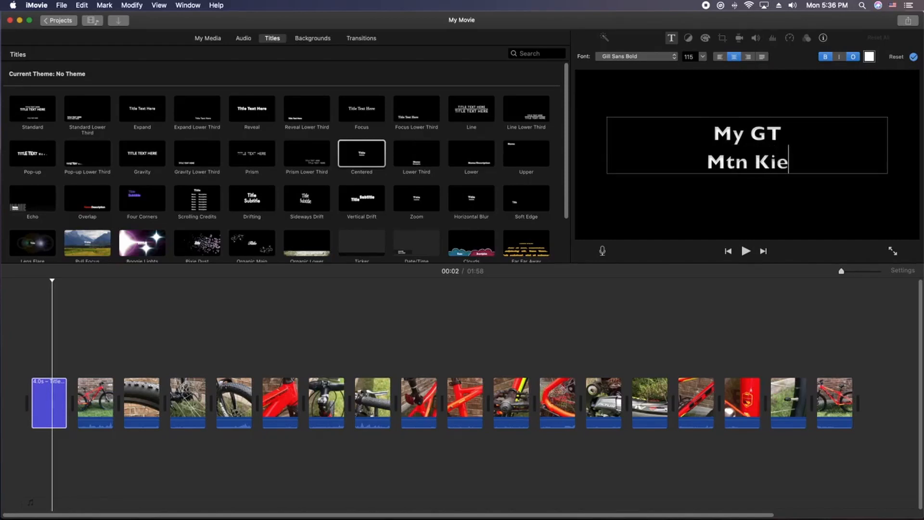
pyautogui.press('BackSpace')
pyautogui.press('BackSpace')
pyautogui.press('BackSpace')
pyautogui.press('BackSpace')
pyautogui.press('BackSpace')
pyautogui.press('BackSpace')
pyautogui.write('tn Bike')
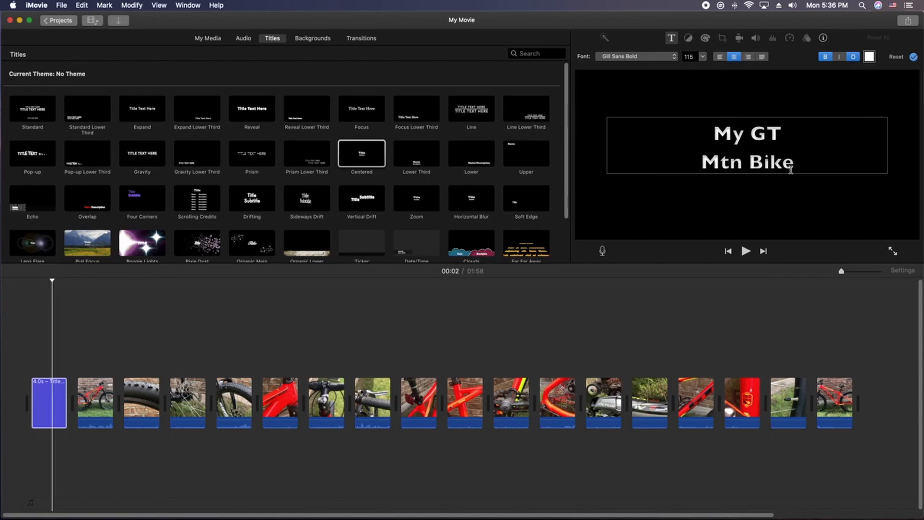
# Set the whole opening title's font to Avenir Next Bold, remove the text outline and apply the changes
pyautogui.moveTo(794, 166); pyautogui.dragTo(708, 138)
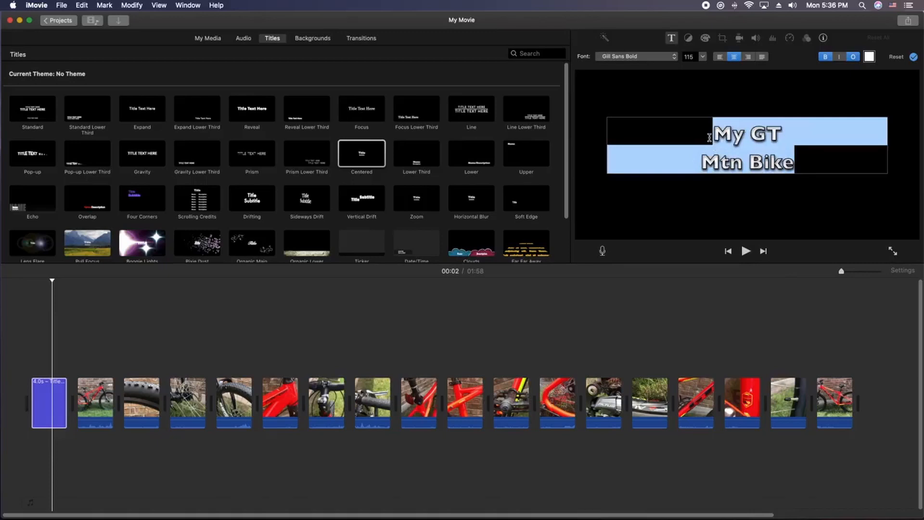
pyautogui.click(659, 58)
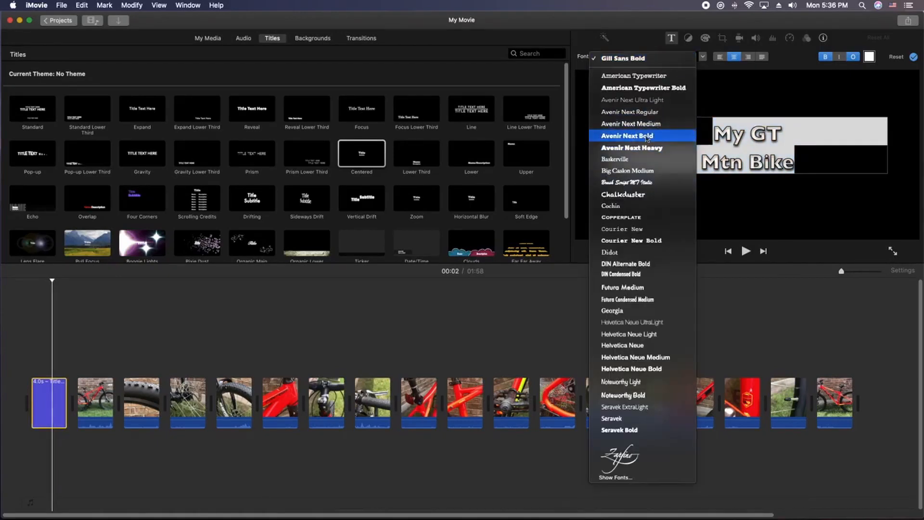
pyautogui.click(646, 136)
pyautogui.click(854, 59)
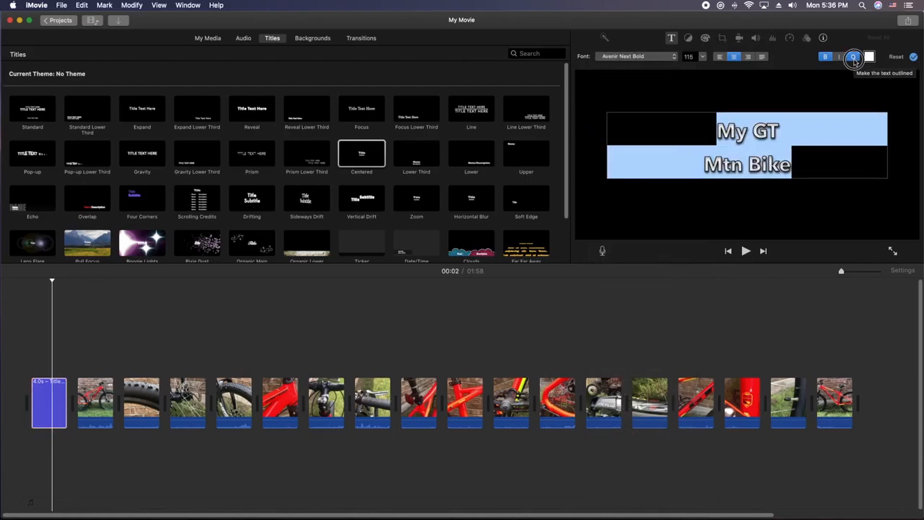
pyautogui.click(853, 59)
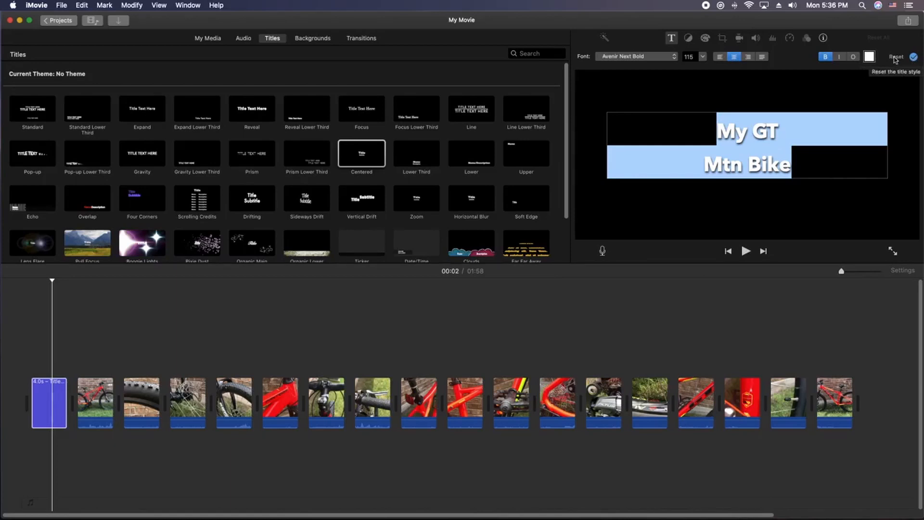
pyautogui.click(913, 57)
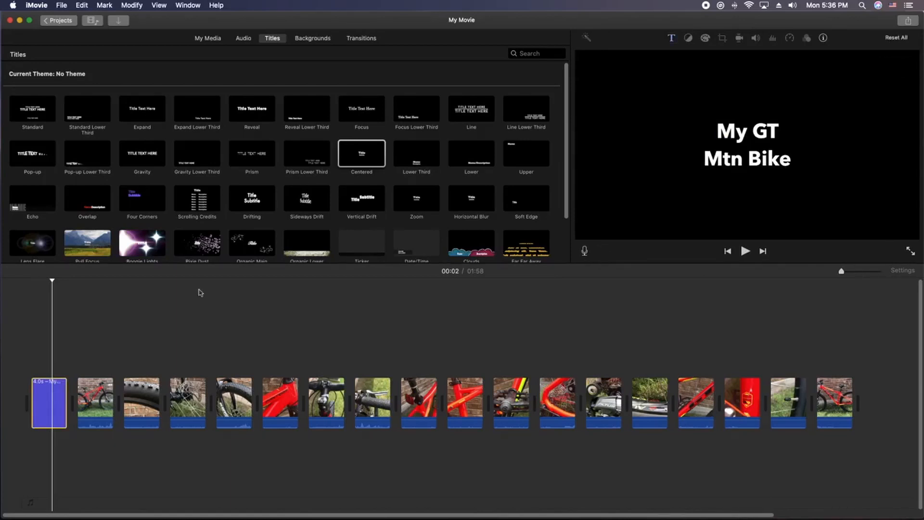
# Play the movie from the beginning to preview the opening title
pyautogui.click(236, 291)
pyautogui.press('\\')
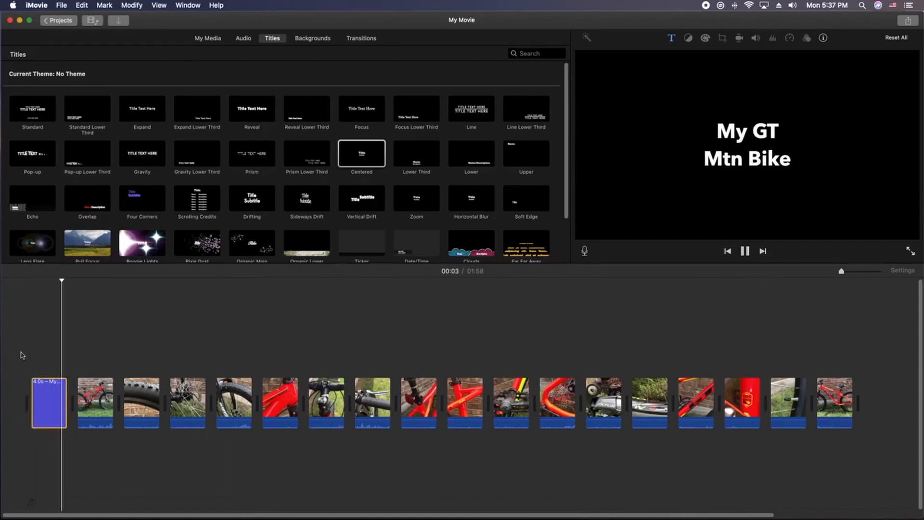
pyautogui.press('space')
# Shorten the opening title's text to the single line "My GT" and apply the change
pyautogui.doubleClick(49, 396)
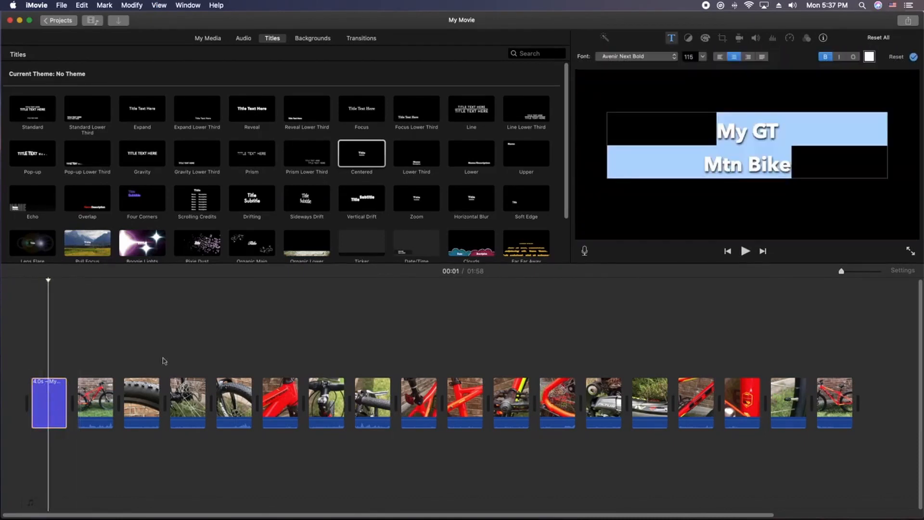
pyautogui.click(706, 166)
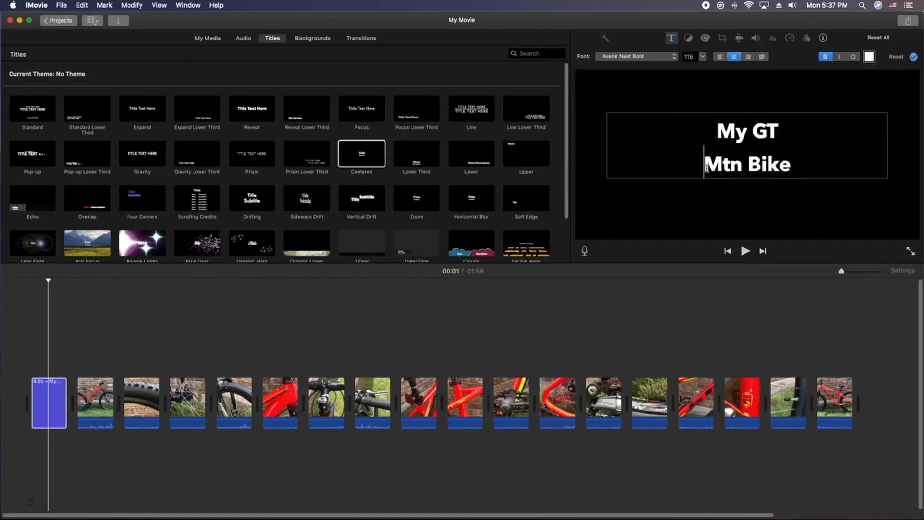
pyautogui.press('BackSpace')
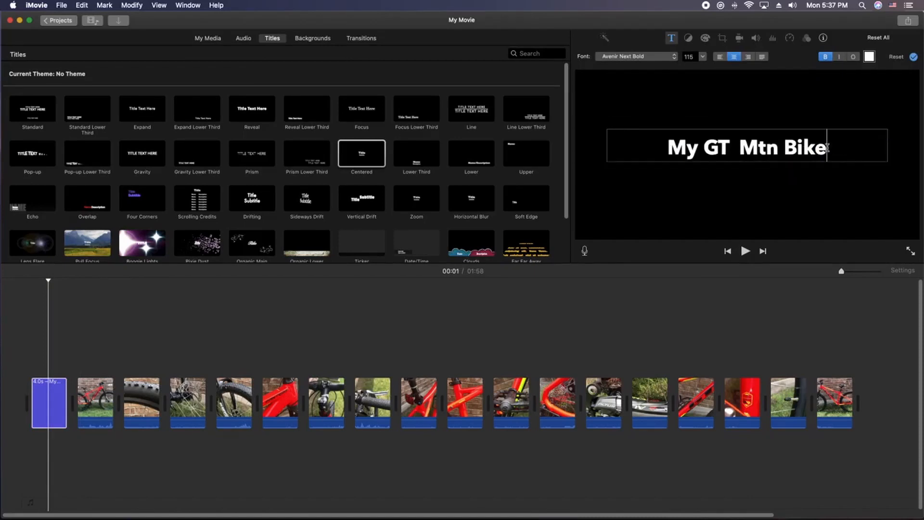
pyautogui.press('BackSpace')
pyautogui.press('BackSpace')
pyautogui.press('BackSpace')
pyautogui.press('BackSpace')
pyautogui.press('BackSpace')
pyautogui.press('BackSpace')
pyautogui.press('BackSpace')
pyautogui.press('BackSpace')
pyautogui.press('BackSpace')
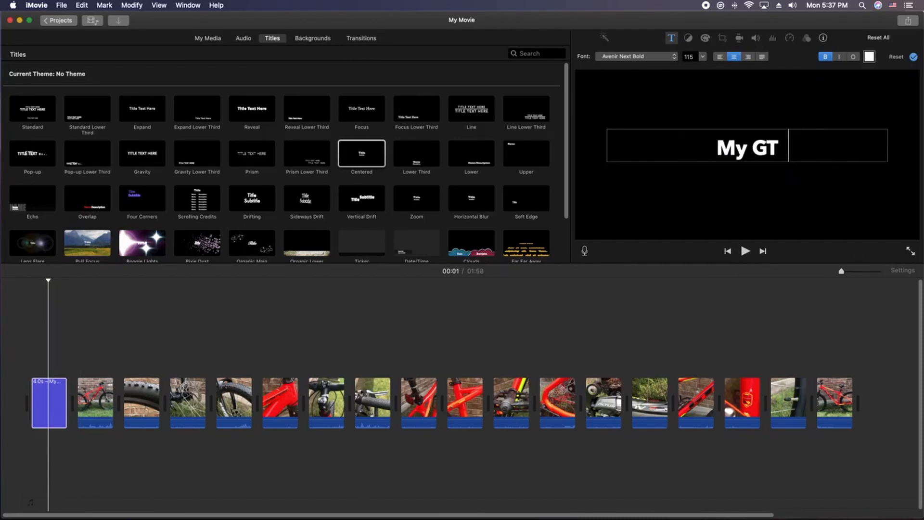
pyautogui.click(913, 57)
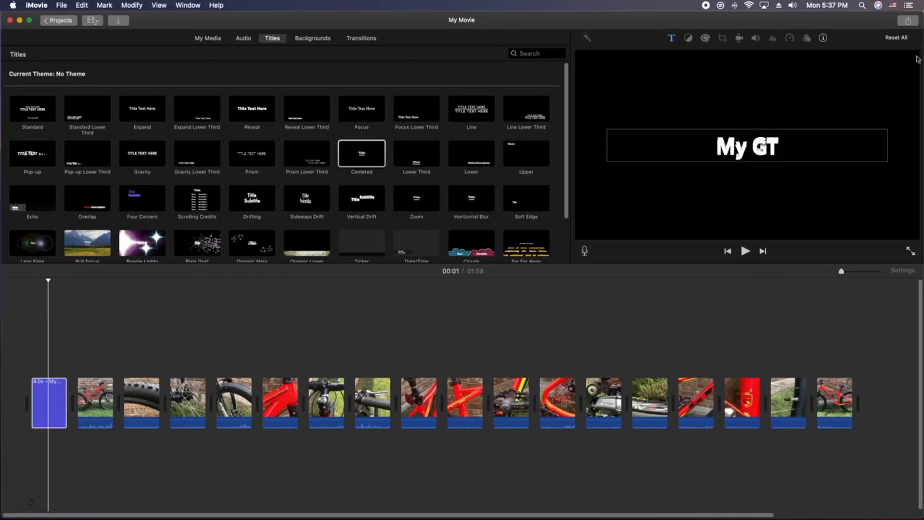
# Split the opening title clip near its middle and delete the first part, about 1.9 s long
pyautogui.click(41, 408)
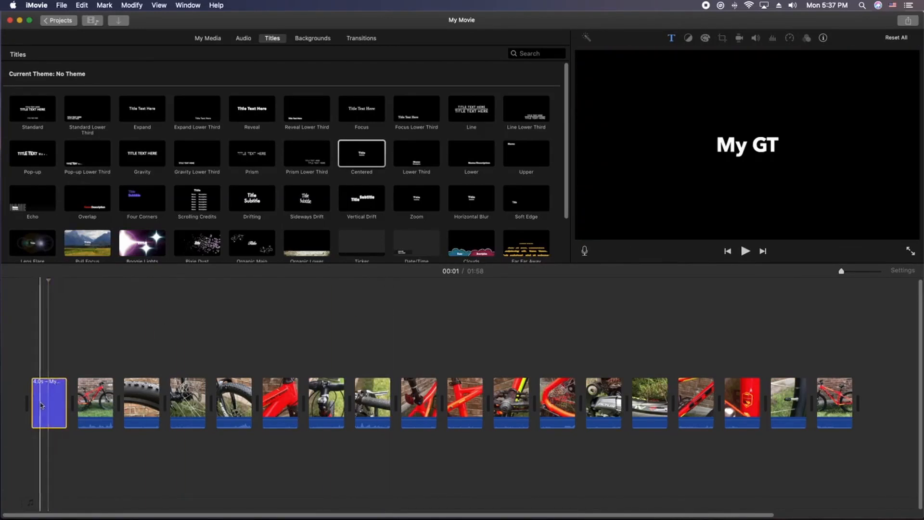
pyautogui.rightClick(49, 400)
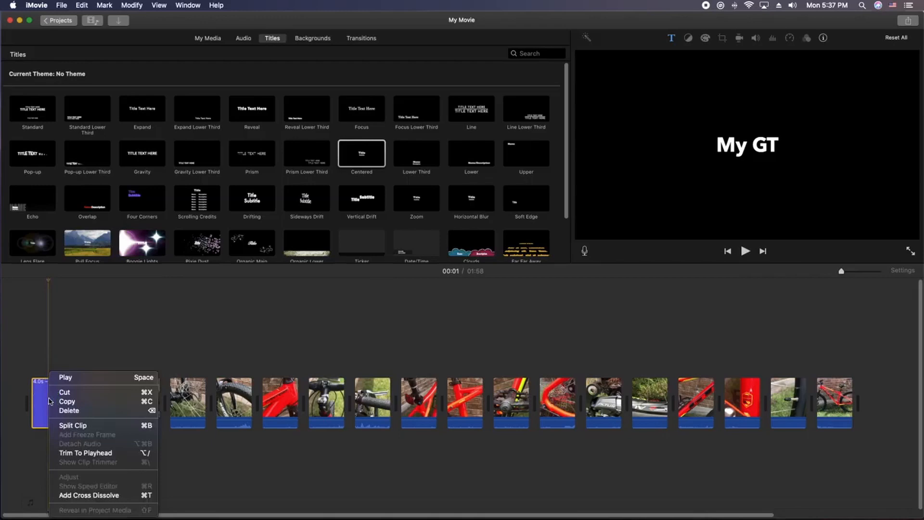
pyautogui.click(69, 425)
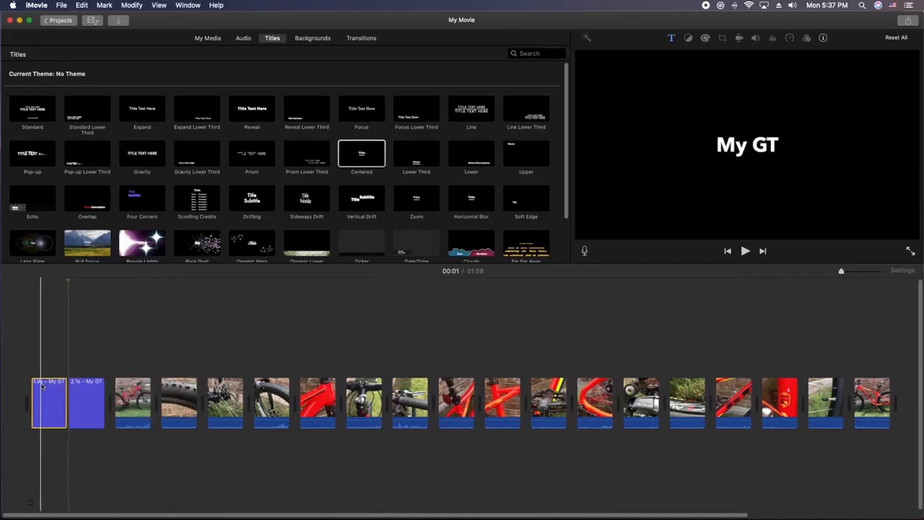
pyautogui.click(52, 396)
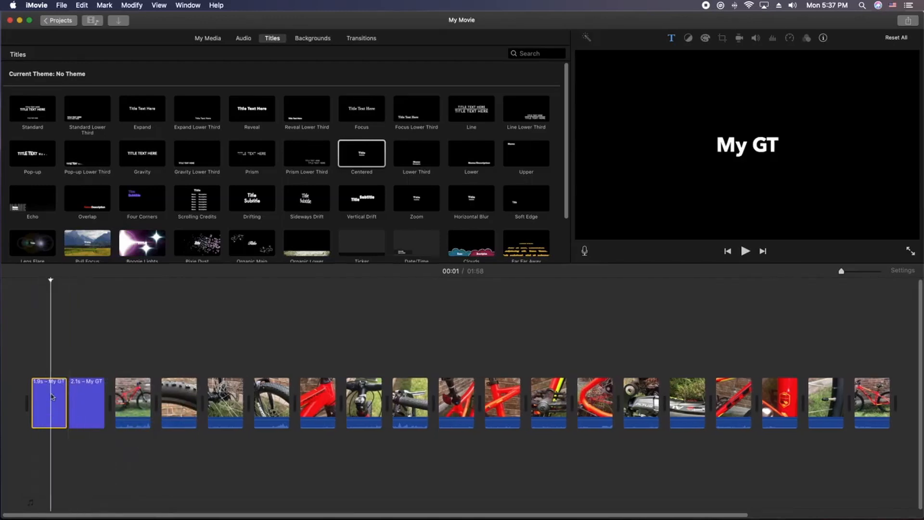
pyautogui.press('Delete')
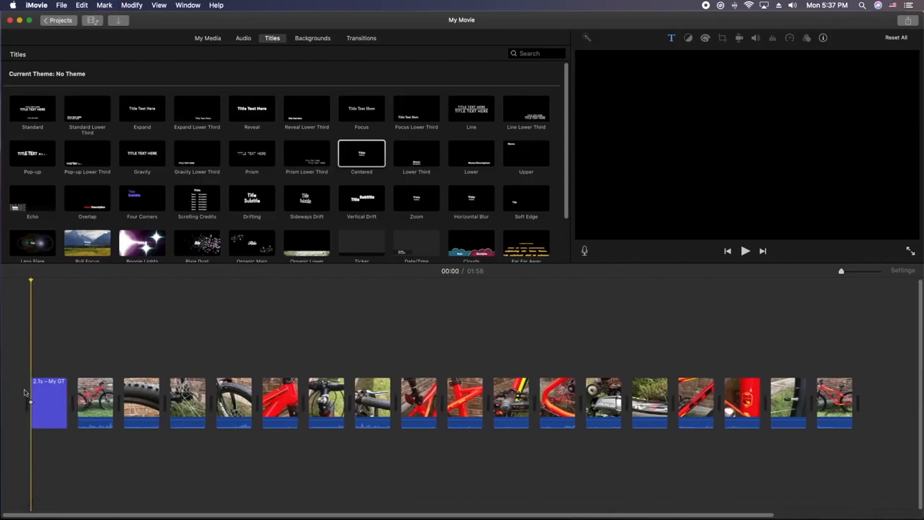
# Play the start of the movie to check the shortened title's timing into the first bike clip
pyautogui.press('space')
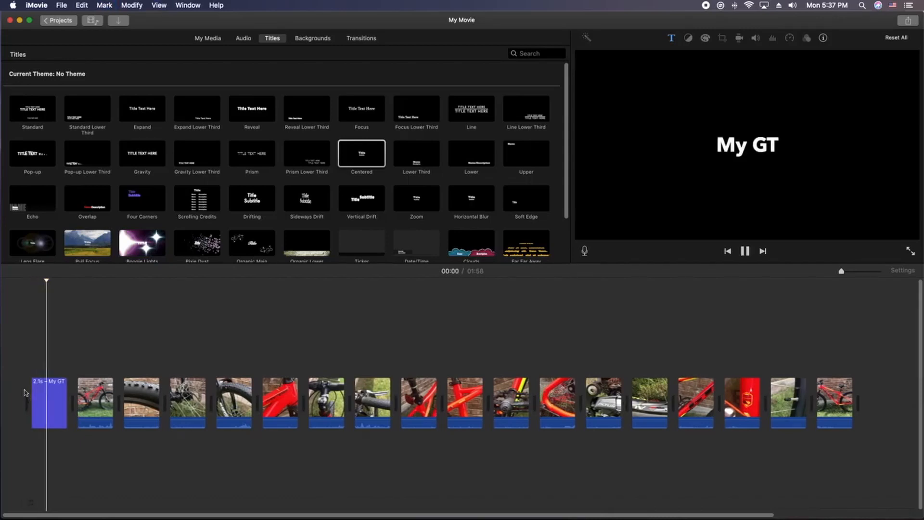
pyautogui.press('space')
pyautogui.press('space')
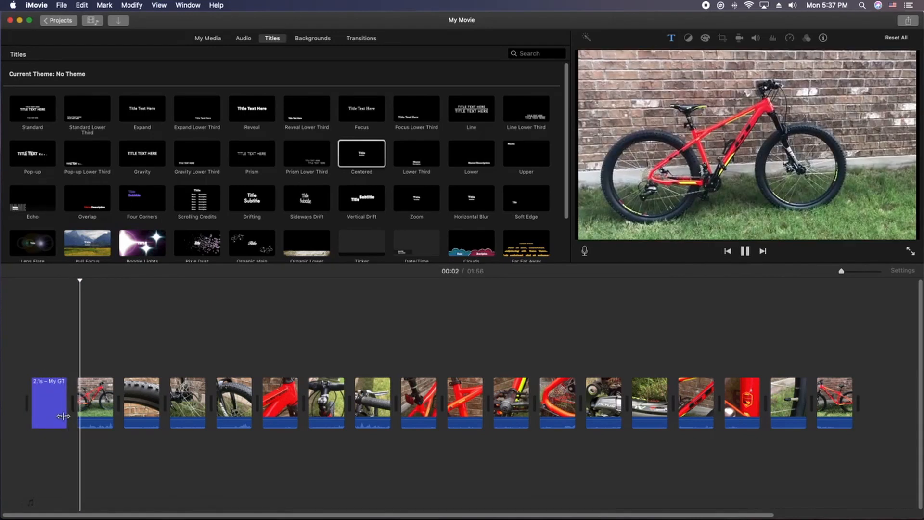
pyautogui.press('space')
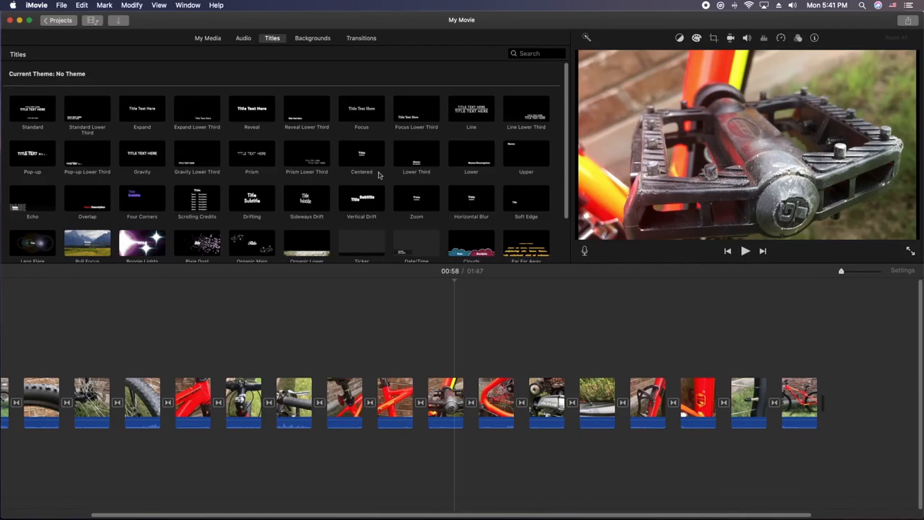
# Add a Centered title after the last clip in the timeline and replace its placeholder text with "The End!!"
pyautogui.moveTo(358, 155); pyautogui.dragTo(845, 398)
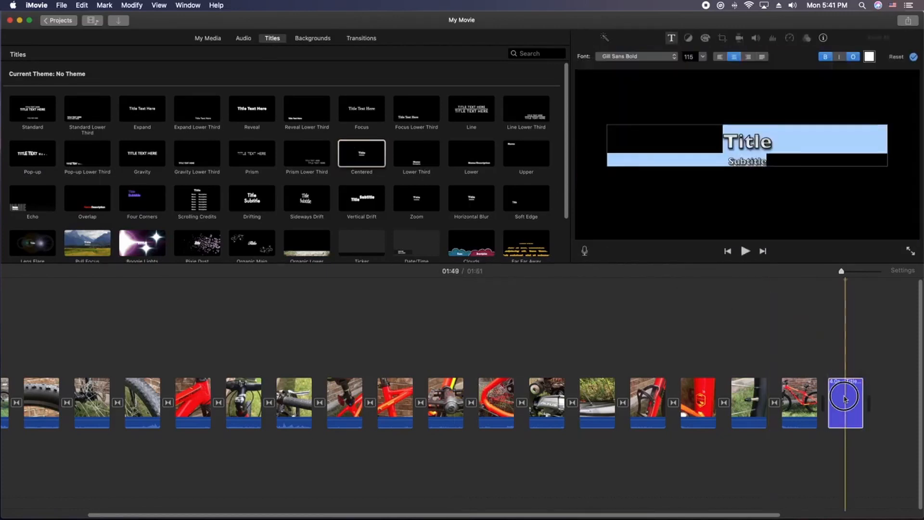
pyautogui.moveTo(779, 167); pyautogui.dragTo(716, 133)
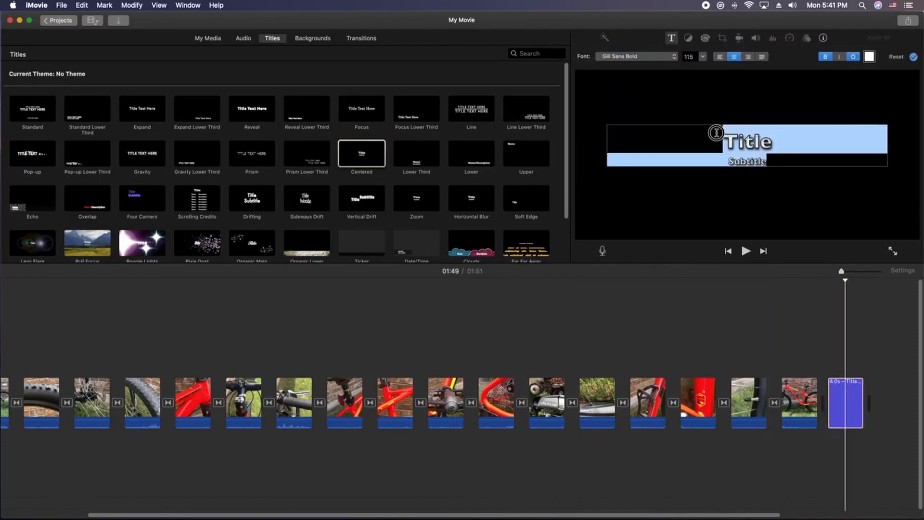
pyautogui.write('The End!!')
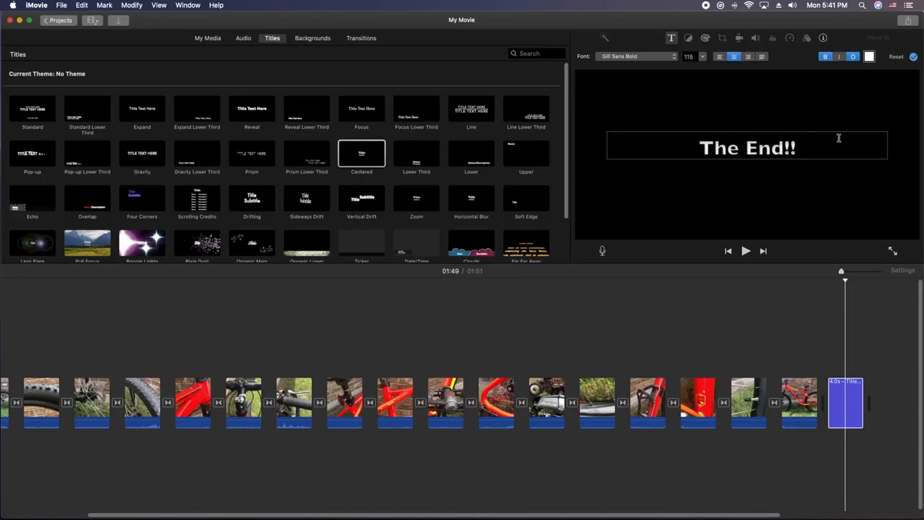
# Format the closing title in Avenir Next Bold at size 160 without an outline, and apply the changes
pyautogui.moveTo(823, 147); pyautogui.dragTo(660, 147)
pyautogui.click(666, 58)
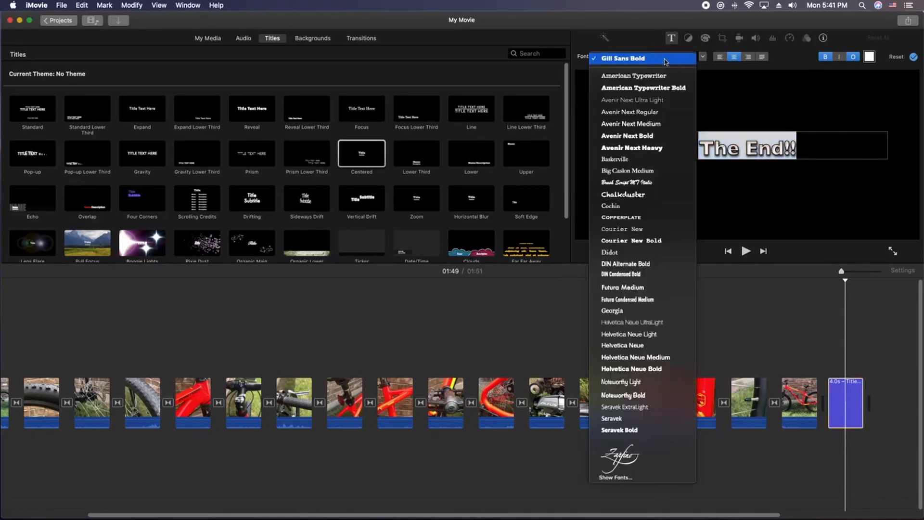
pyautogui.click(654, 136)
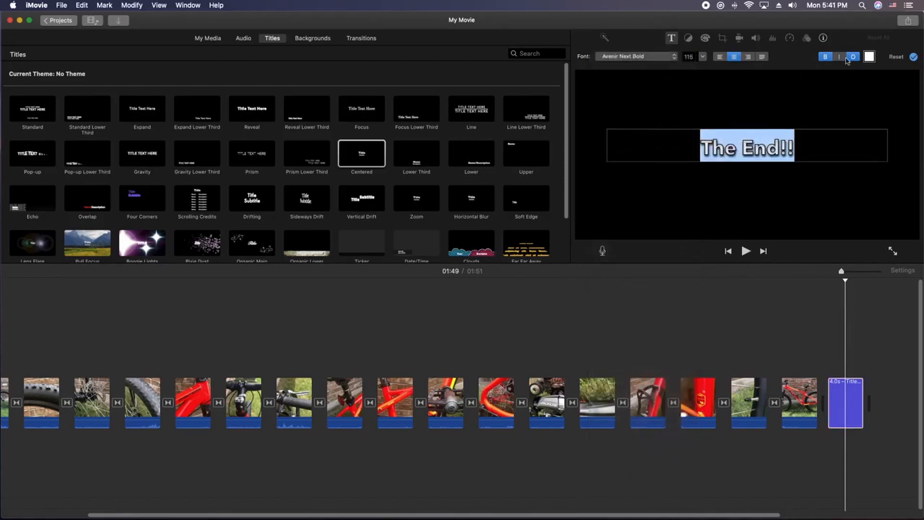
pyautogui.click(855, 58)
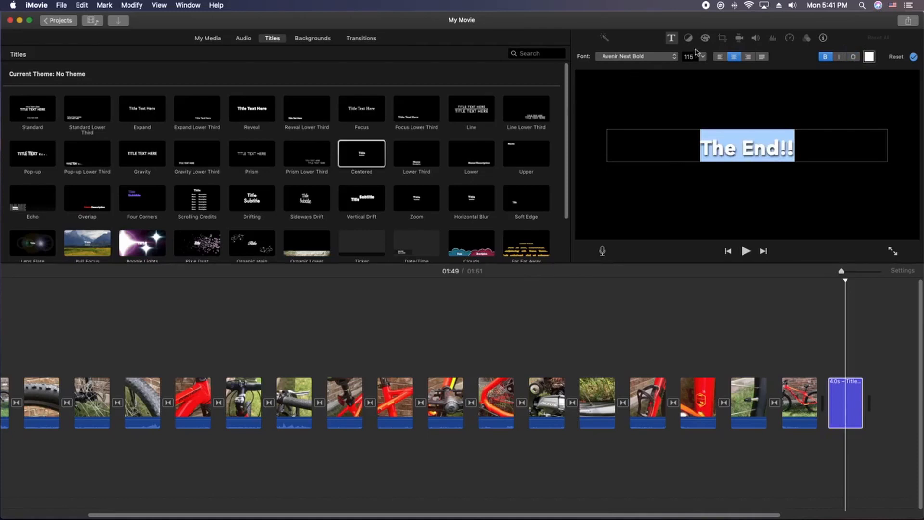
pyautogui.click(702, 57)
pyautogui.click(694, 110)
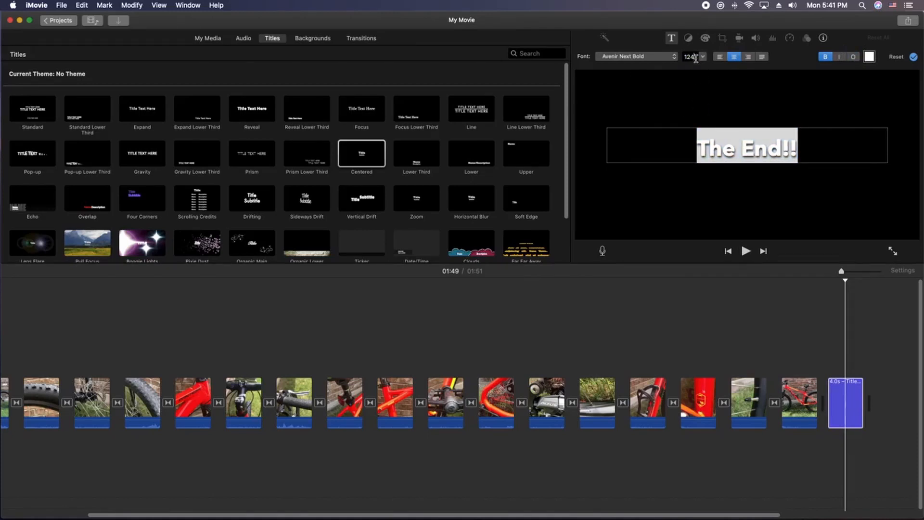
pyautogui.press('Return')
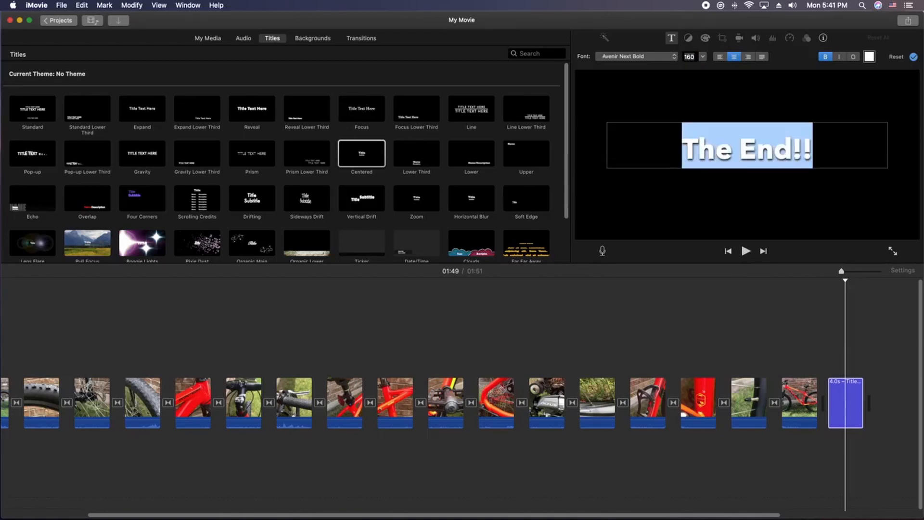
pyautogui.click(913, 58)
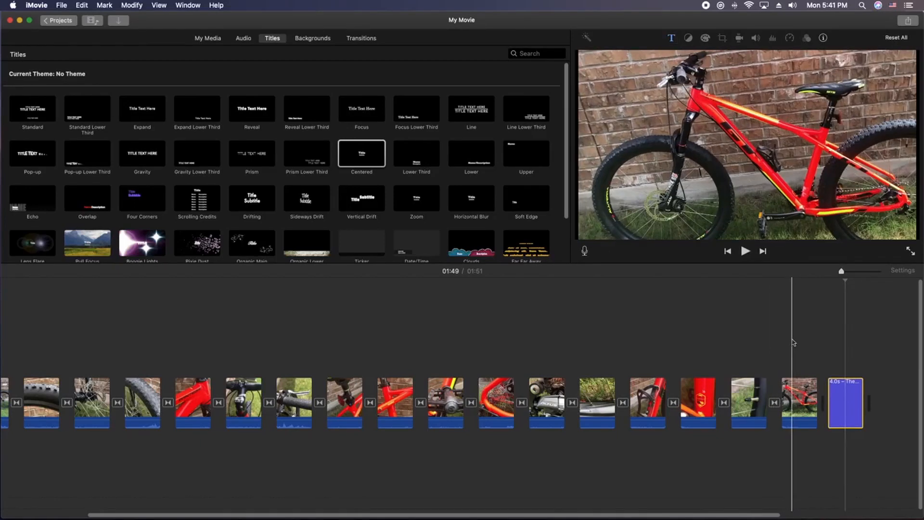
pyautogui.click(792, 359)
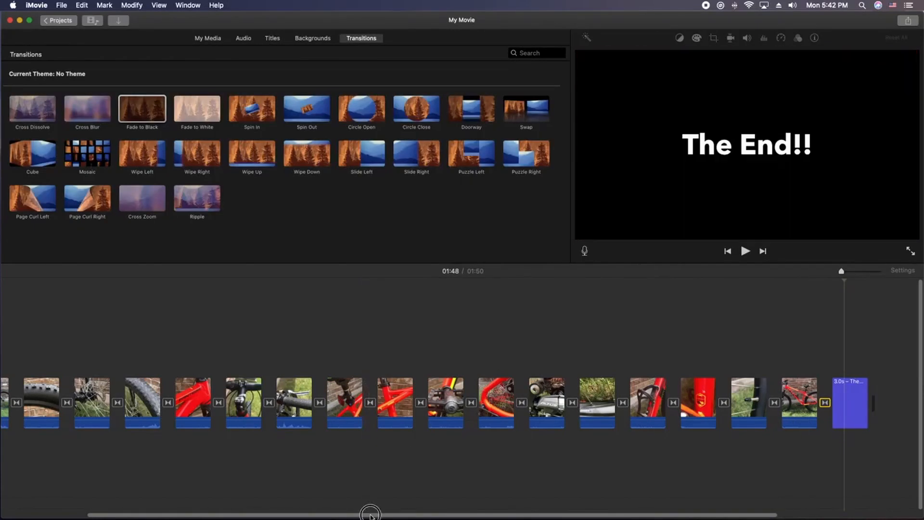
pyautogui.moveTo(367, 514); pyautogui.dragTo(141, 515)
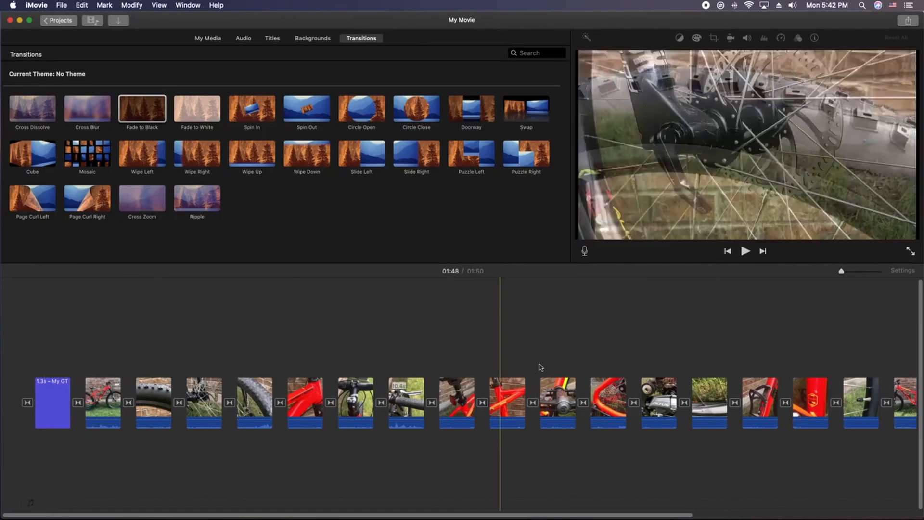
pyautogui.hscroll(10, 638, 516)
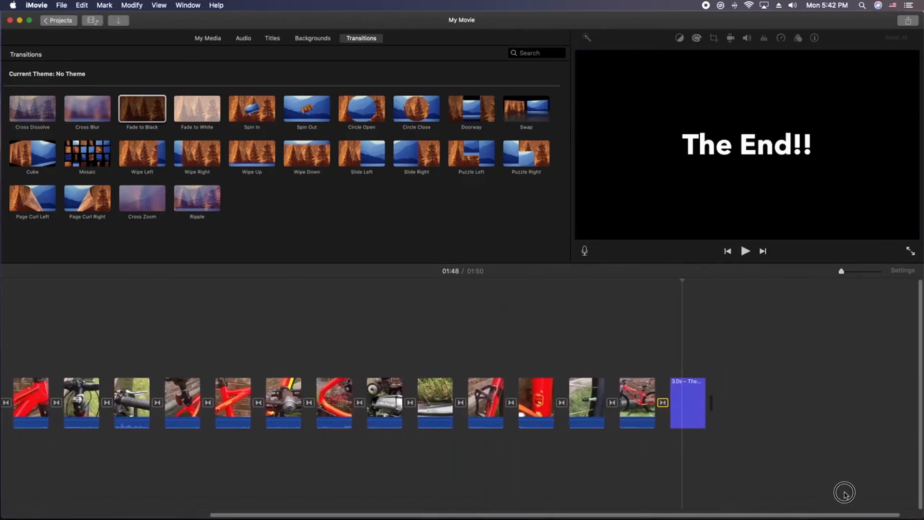
pyautogui.moveTo(668, 517); pyautogui.dragTo(229, 515)
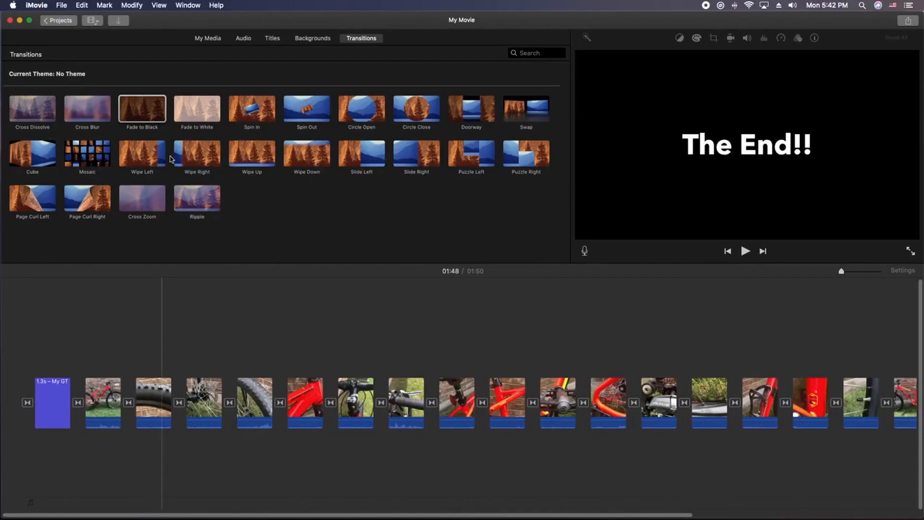
# Add a Centered title between the first bike clip and the tire close-up, replacing its placeholder text with "The BIG Tires"
pyautogui.click(273, 38)
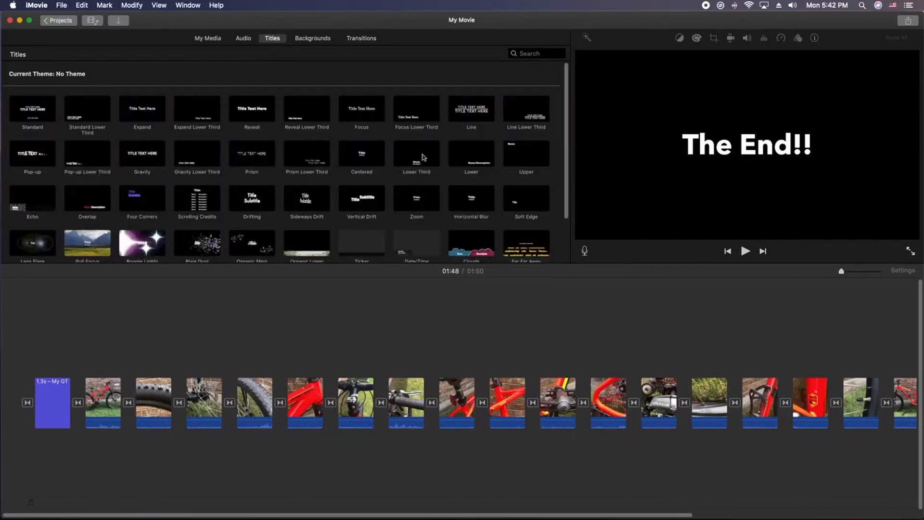
pyautogui.moveTo(369, 155); pyautogui.dragTo(144, 396)
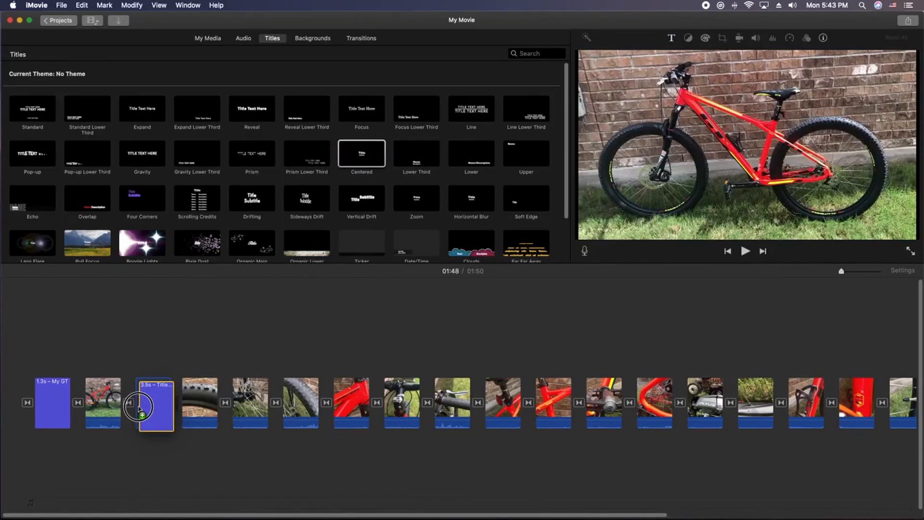
pyautogui.click(777, 158)
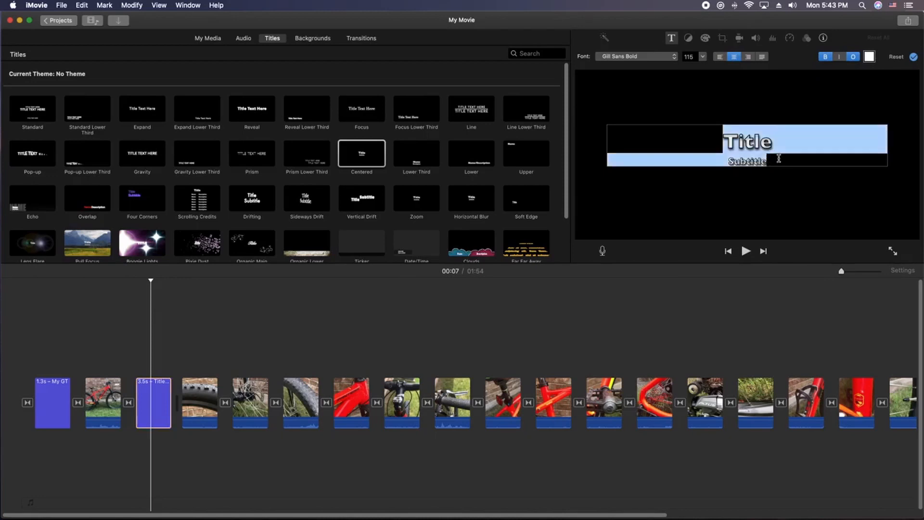
pyautogui.moveTo(778, 158); pyautogui.dragTo(713, 130)
pyautogui.write('THe')
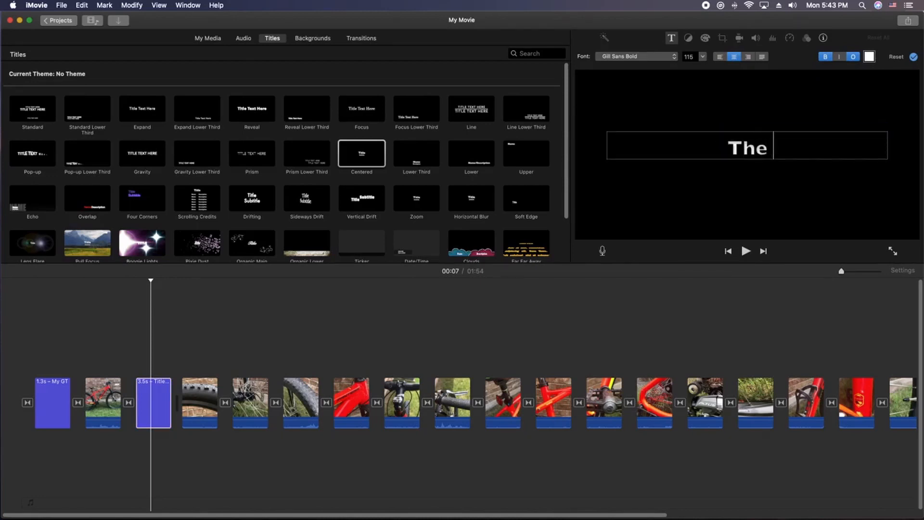
pyautogui.write(' BIG TIR')
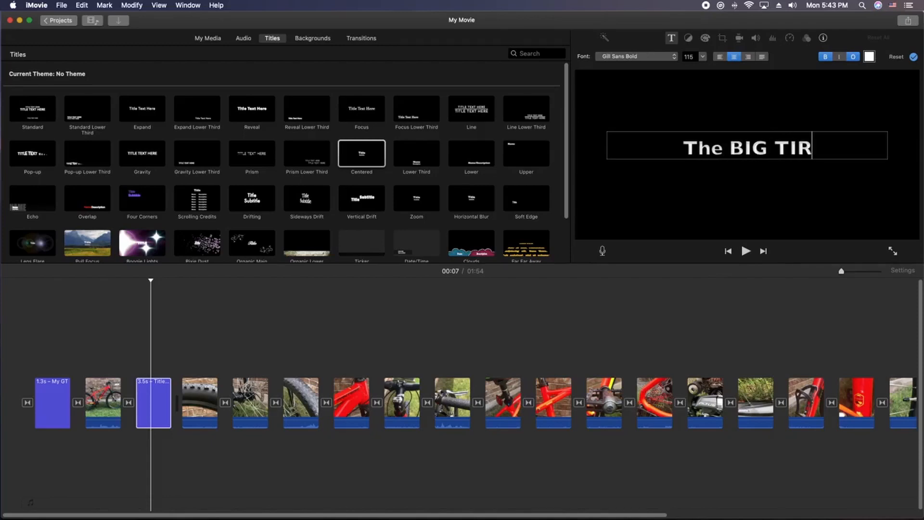
pyautogui.press('BackSpace')
pyautogui.write('ires')
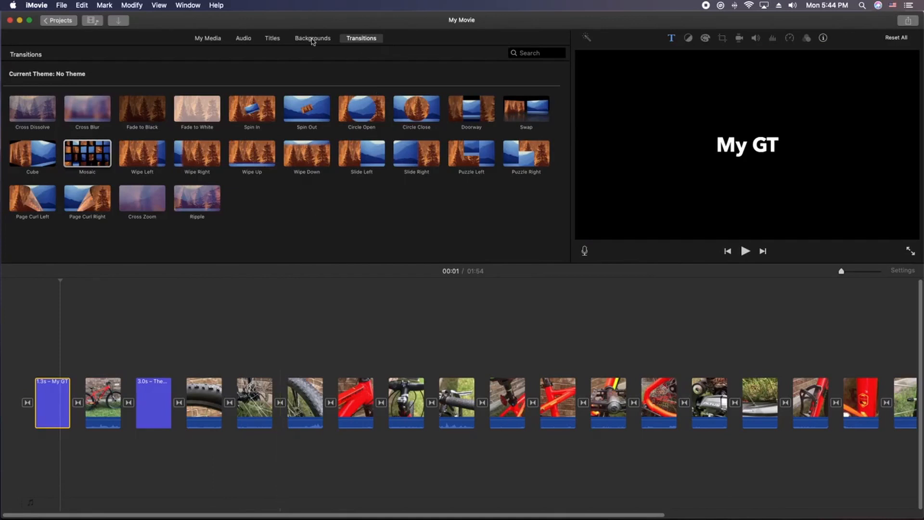
# Place an Upper title over the tire close-up clip and lengthen it to 5.9 s so it runs into the following wheel clip
pyautogui.click(273, 38)
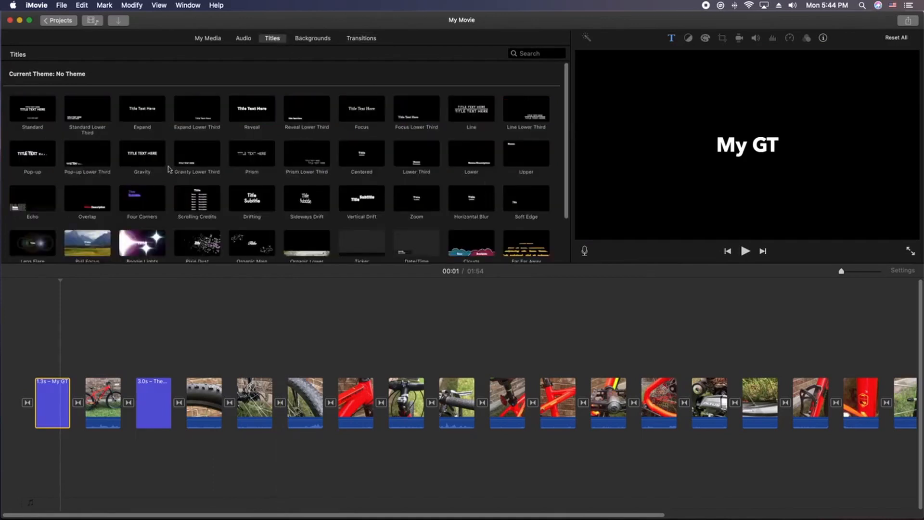
pyautogui.click(526, 160)
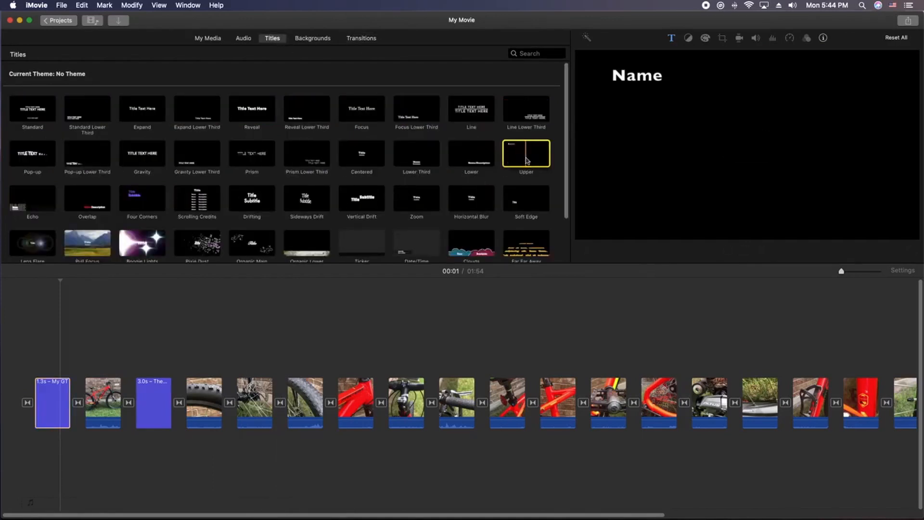
pyautogui.moveTo(529, 159); pyautogui.dragTo(179, 336)
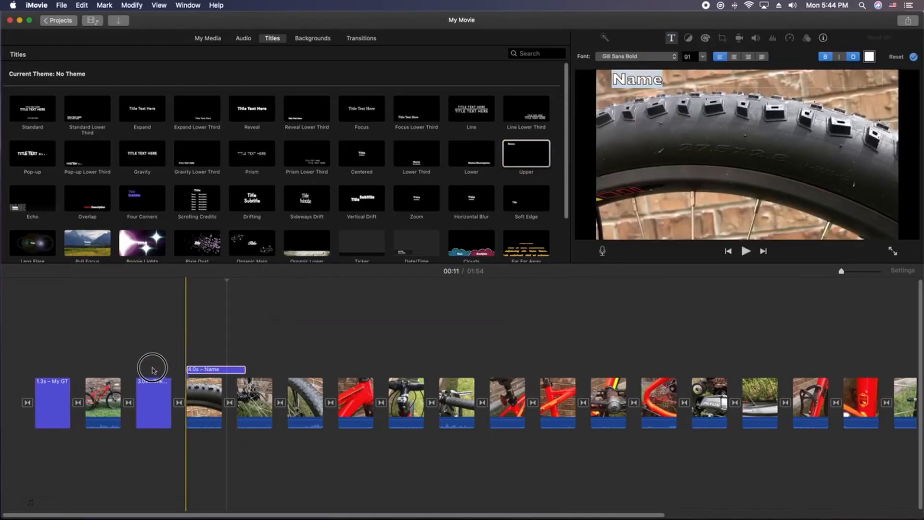
pyautogui.moveTo(221, 373)
pyautogui.mouseDown()
pyautogui.moveTo(256, 358)
pyautogui.moveTo(147, 336)
pyautogui.moveTo(173, 346)
pyautogui.moveTo(509, 319)
pyautogui.moveTo(244, 377)
pyautogui.moveTo(223, 367)
pyautogui.moveTo(237, 359)
pyautogui.moveTo(218, 367)
pyautogui.mouseUp()
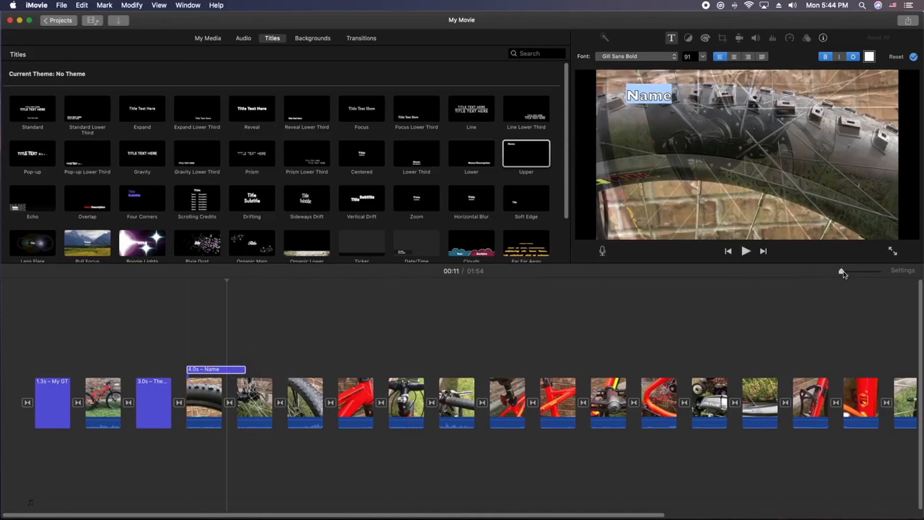
pyautogui.moveTo(842, 274); pyautogui.dragTo(870, 276)
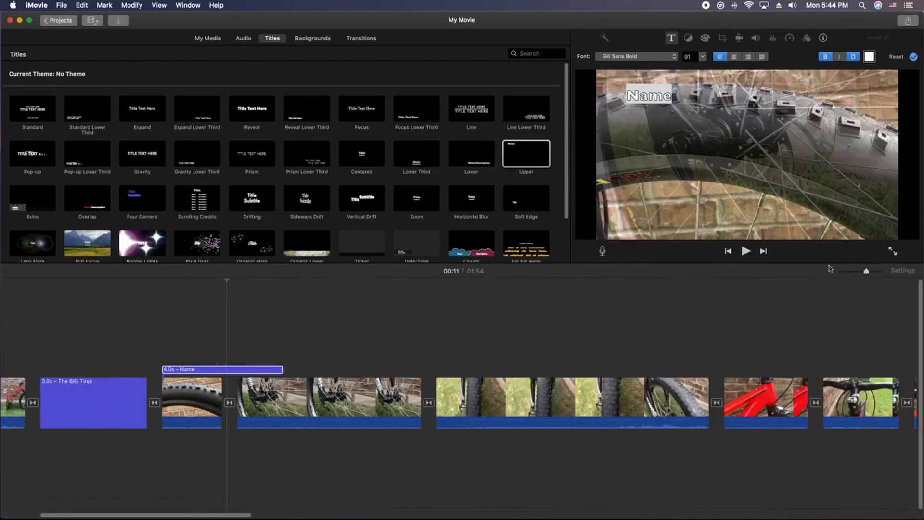
pyautogui.click(244, 371)
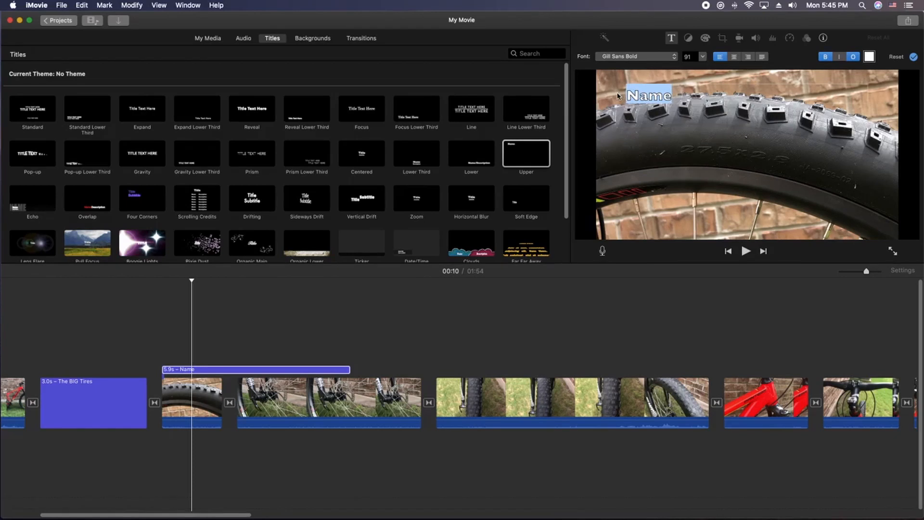
# Change the overlay title's text to "BIG TIRES!!", remove its outline and set its font to Avenir Next Heavy
pyautogui.write('BIG TIRES!!')
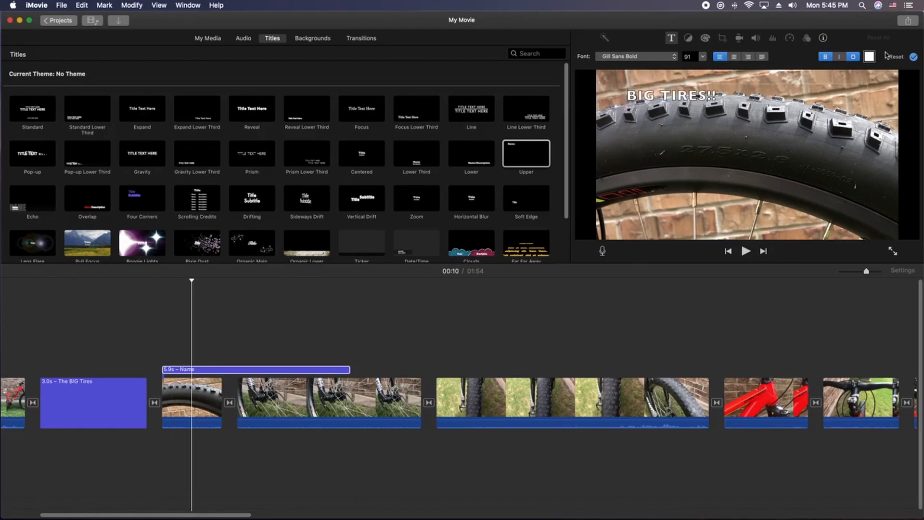
pyautogui.moveTo(719, 95); pyautogui.dragTo(662, 81)
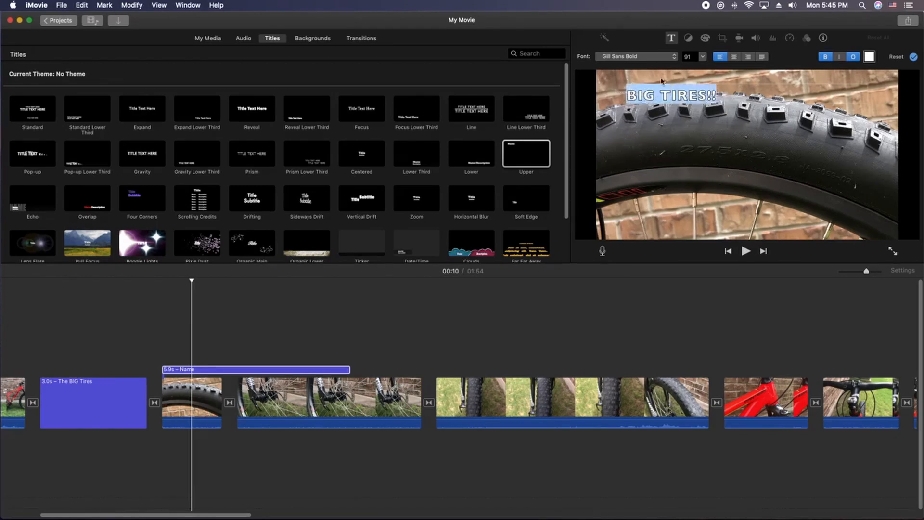
pyautogui.click(854, 58)
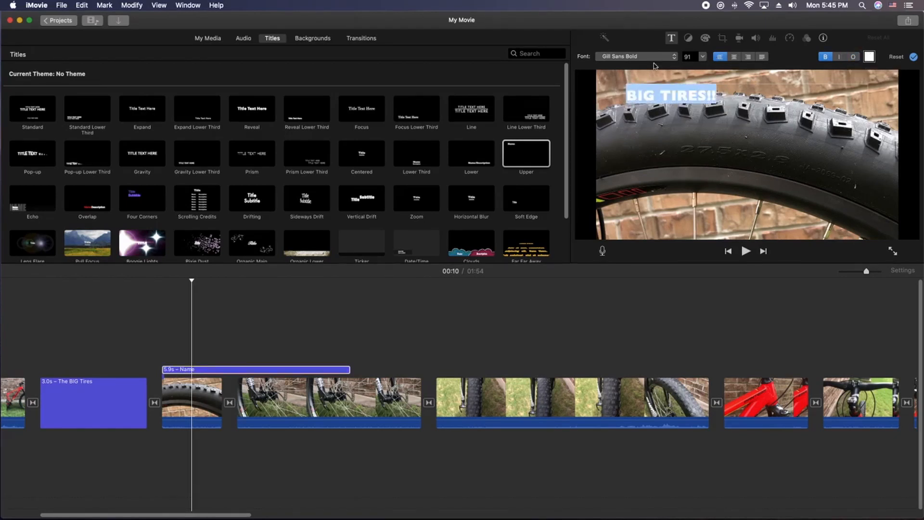
pyautogui.click(670, 58)
pyautogui.click(657, 146)
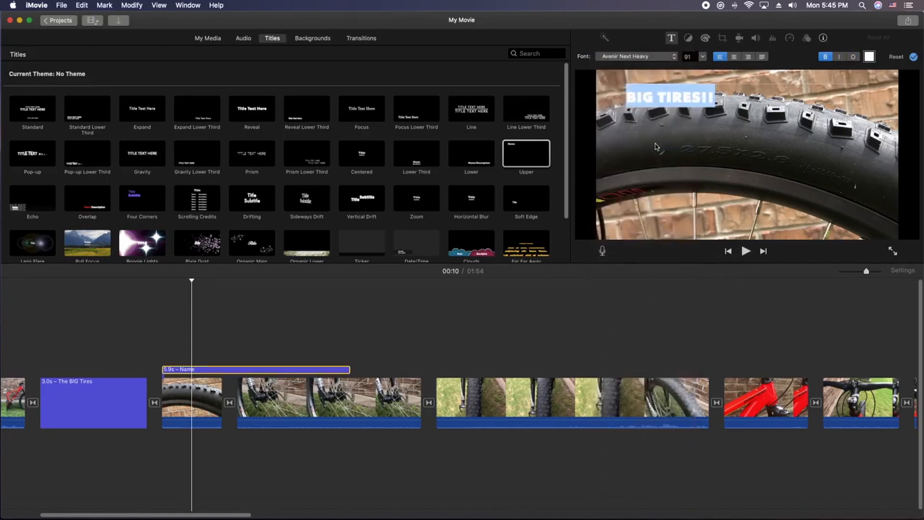
# Set the "BIG TIRES!!" title's font size to 146 and its text color to yellow
pyautogui.click(703, 57)
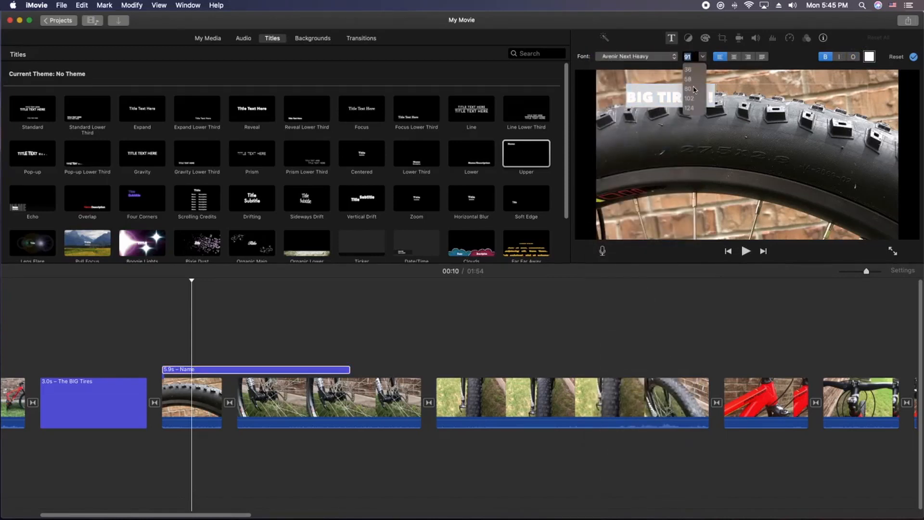
pyautogui.click(695, 89)
pyautogui.click(703, 54)
pyautogui.click(694, 101)
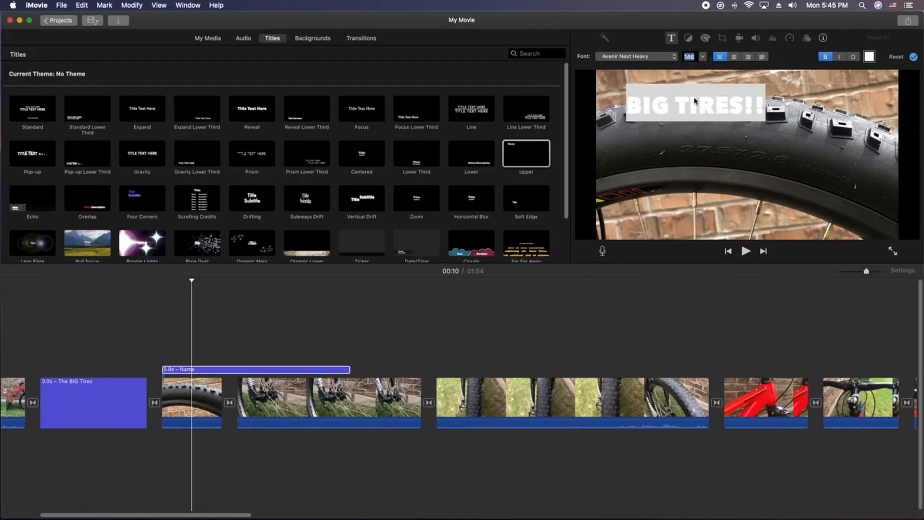
pyautogui.click(869, 56)
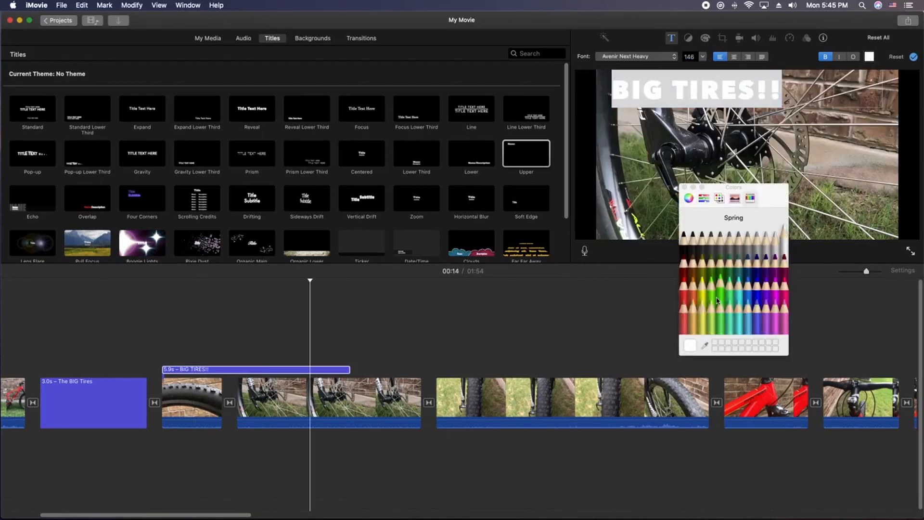
pyautogui.click(704, 289)
pyautogui.click(684, 187)
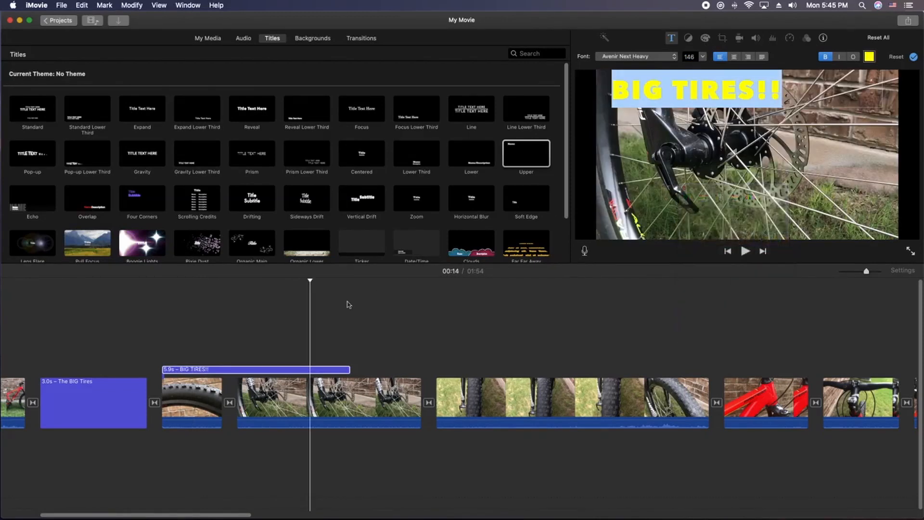
# Play the movie from the end of "The BIG Tires" title to check the yellow overlay title
pyautogui.click(140, 325)
pyautogui.press('space')
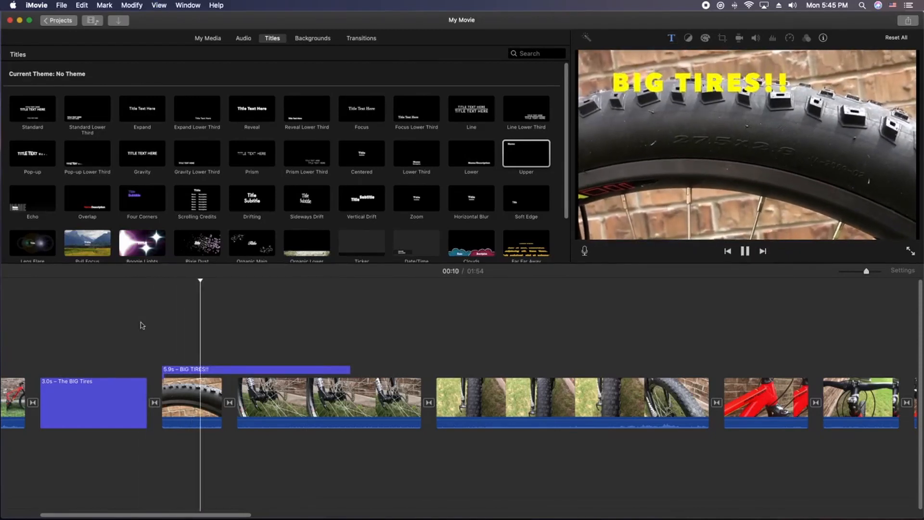
pyautogui.press('space')
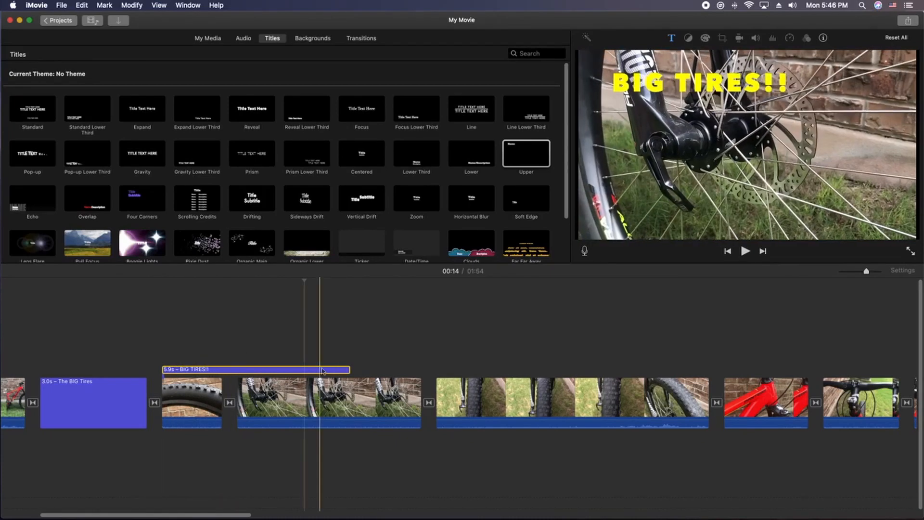
# Trim the "BIG TIRES!!" title to 4.9 s, starting midway through the tire close-up, and play back its timing
pyautogui.moveTo(351, 372); pyautogui.dragTo(741, 369)
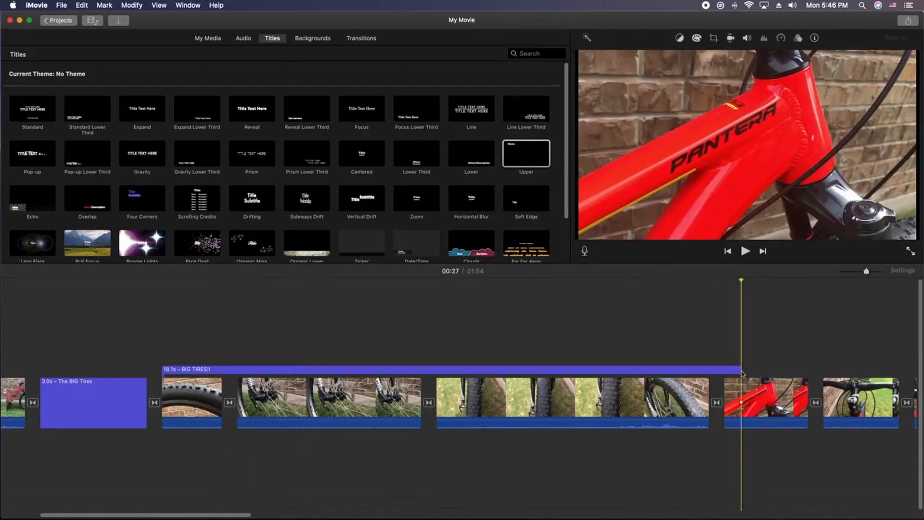
pyautogui.moveTo(744, 372); pyautogui.dragTo(291, 369)
pyautogui.click(168, 349)
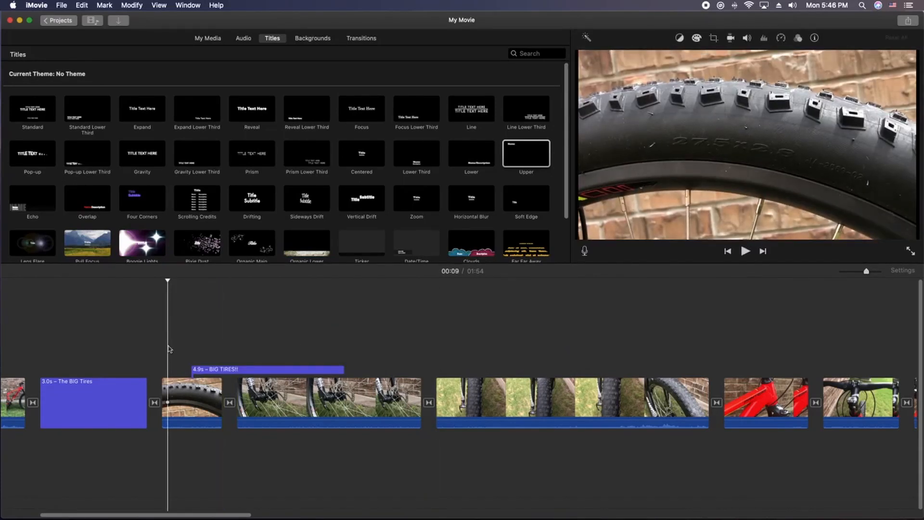
pyautogui.press('space')
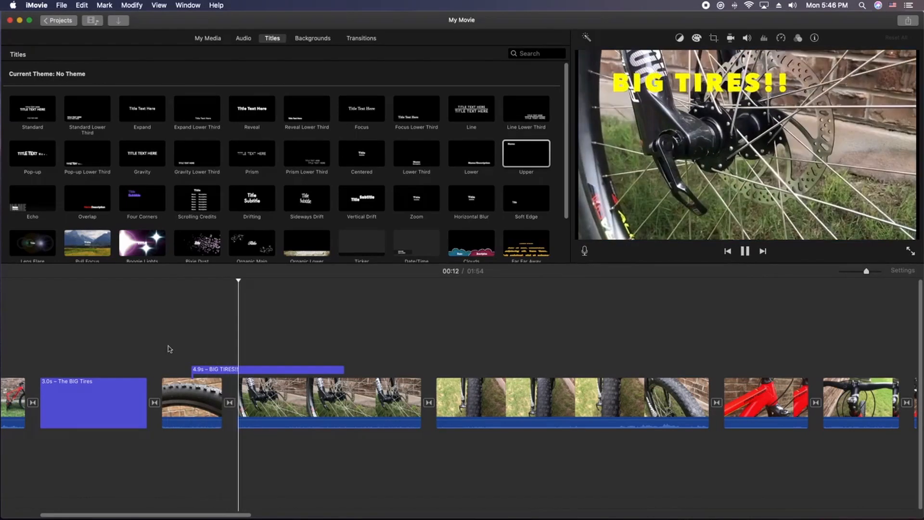
pyautogui.click(247, 369)
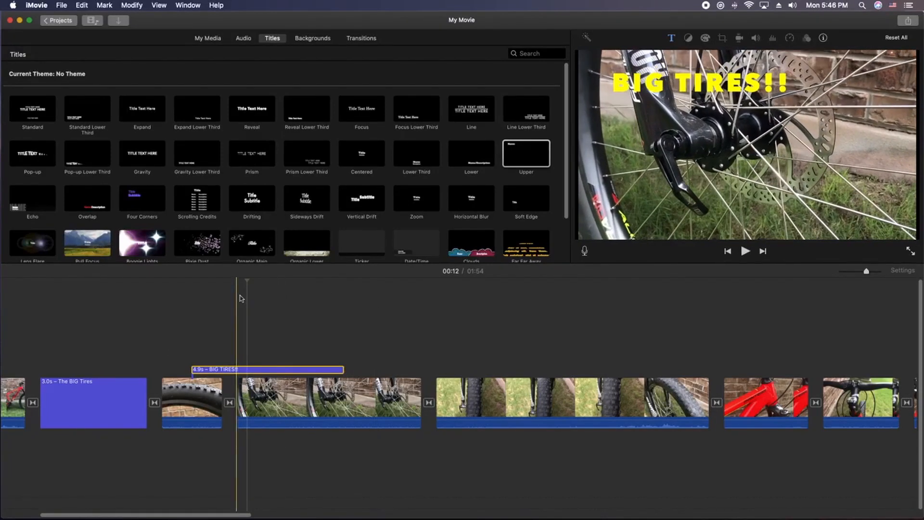
# Try adding a Reveal Lower Third title above the wheel clip that follows the tire close-up
pyautogui.moveTo(273, 119); pyautogui.dragTo(334, 330)
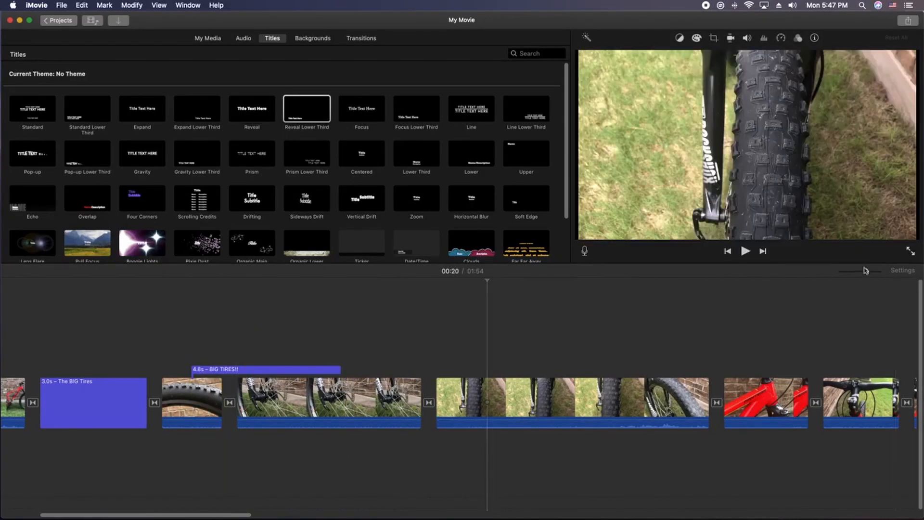
pyautogui.moveTo(864, 272); pyautogui.dragTo(842, 276)
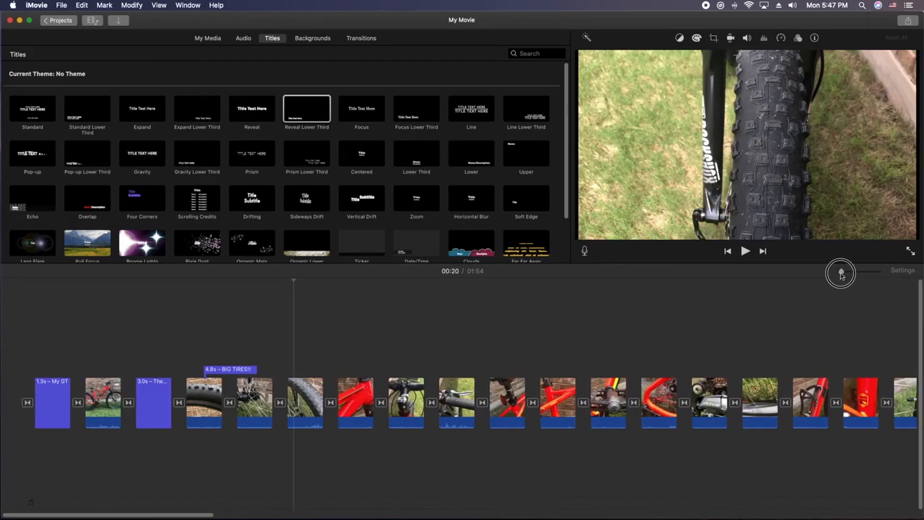
pyautogui.moveTo(203, 514); pyautogui.dragTo(164, 513)
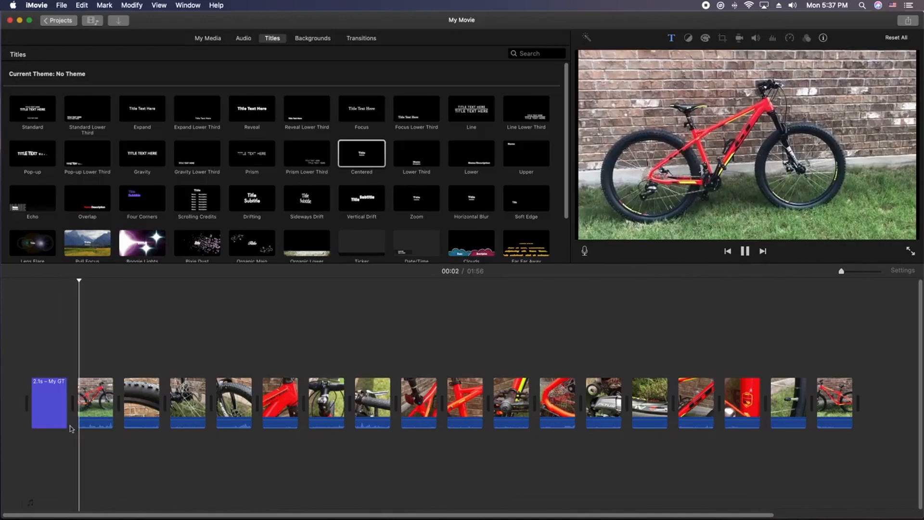
# Add a Cross Dissolve transition between the "My GT" title and the first bike clip, and play it back
pyautogui.press('space')
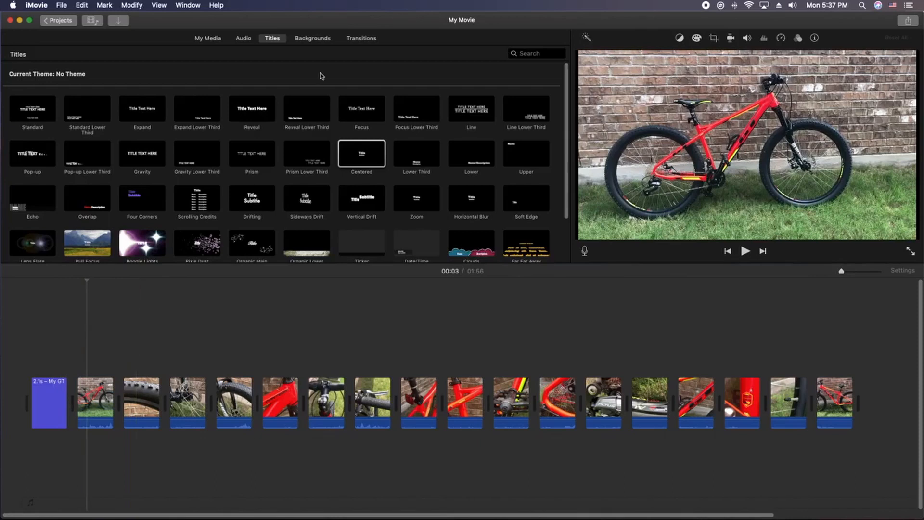
pyautogui.click(355, 40)
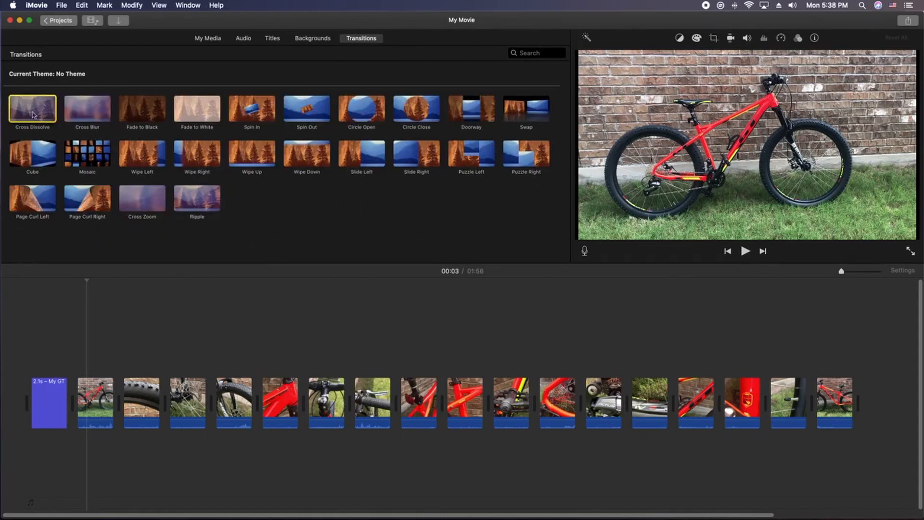
pyautogui.moveTo(33, 114); pyautogui.dragTo(72, 403)
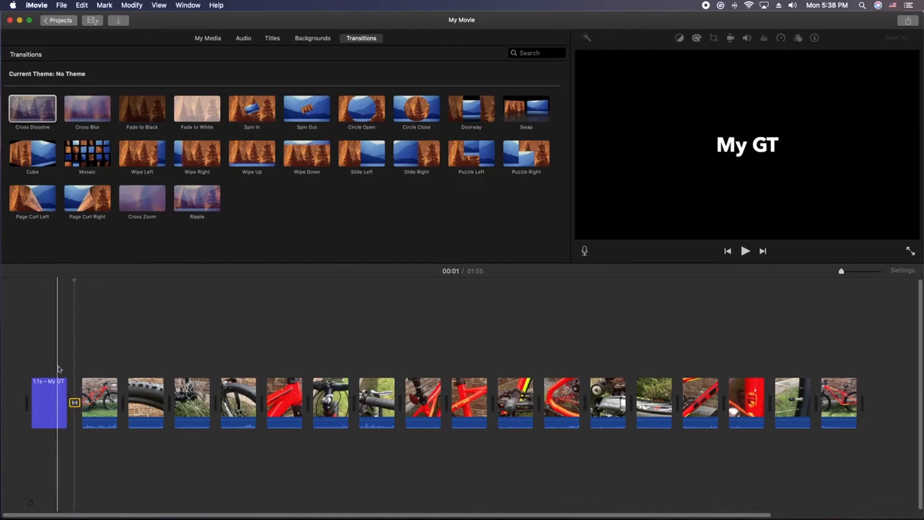
pyautogui.press('space')
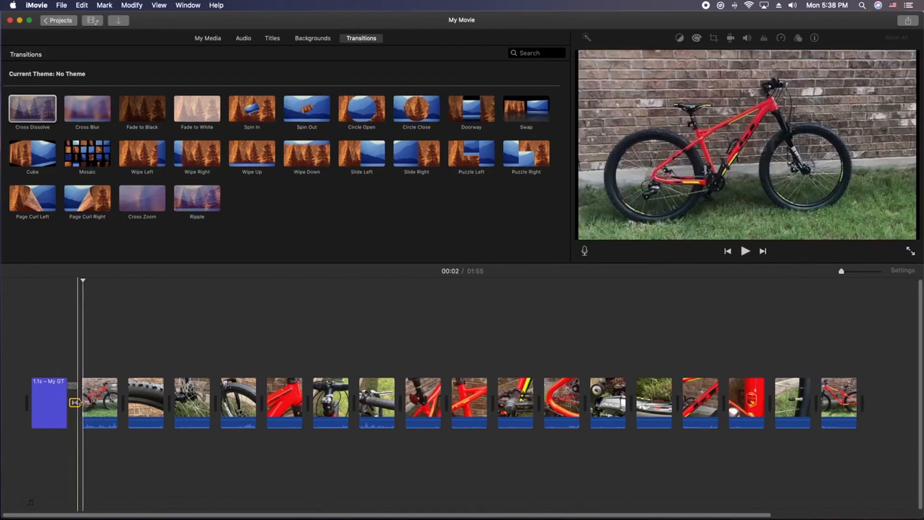
# Set the Cross Dissolve transition's duration to 0.5 s, apply it to that transition and play it back
pyautogui.doubleClick(74, 403)
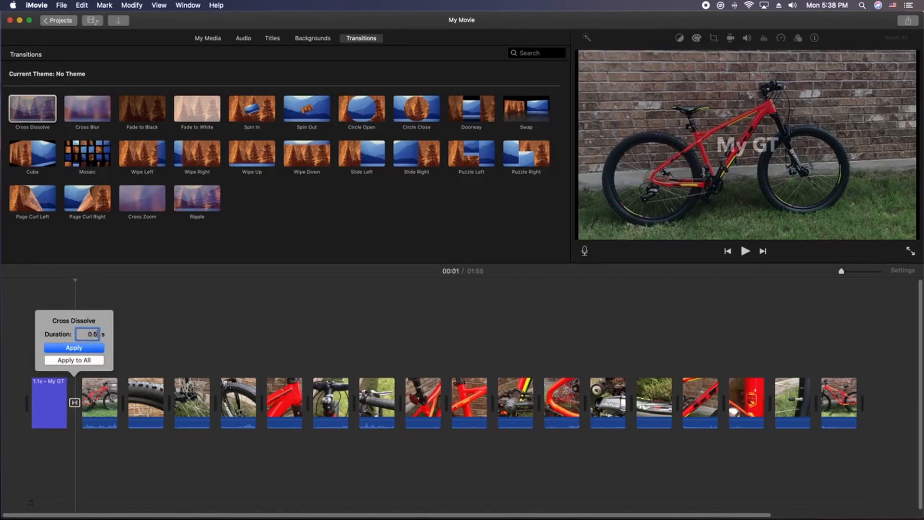
pyautogui.press('Return')
pyautogui.press('space')
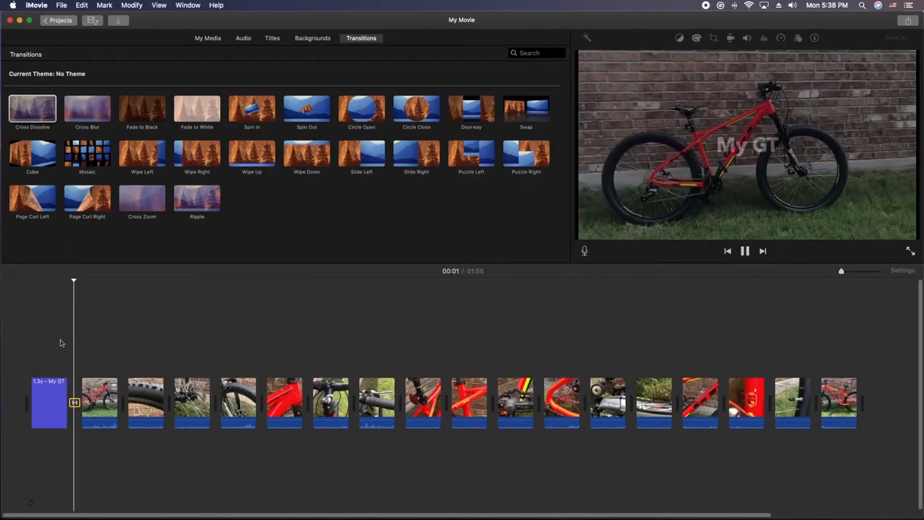
# Play back the Cross Dissolve after the "My GT" title and try setting its duration to 5.0 s
pyautogui.press('space')
pyautogui.press('space')
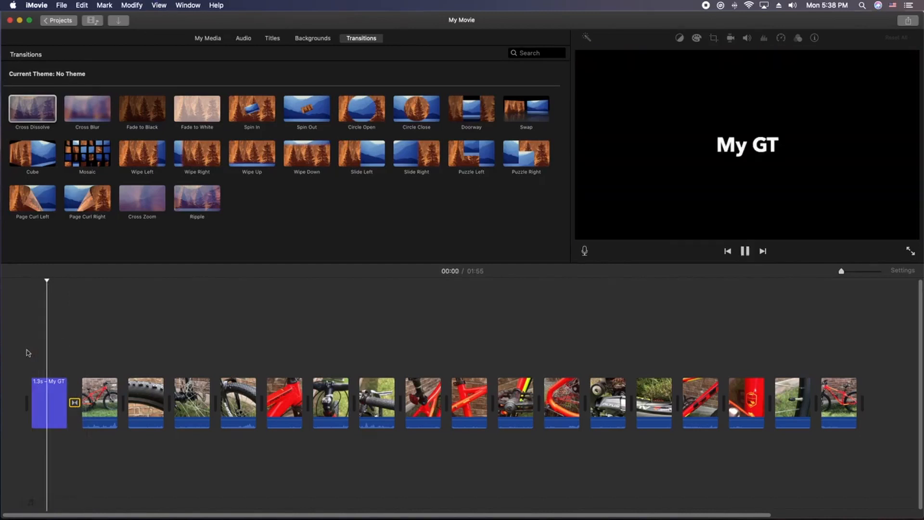
pyautogui.press('space')
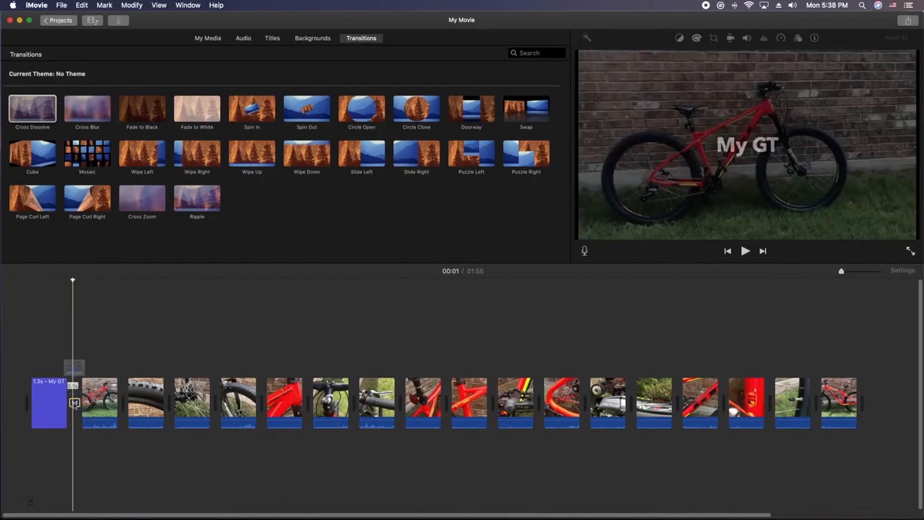
pyautogui.doubleClick(75, 403)
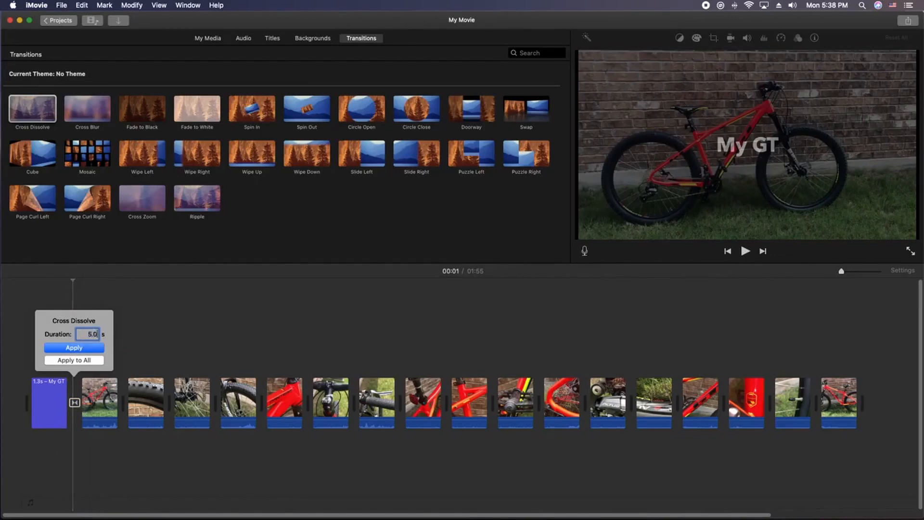
pyautogui.press('Return')
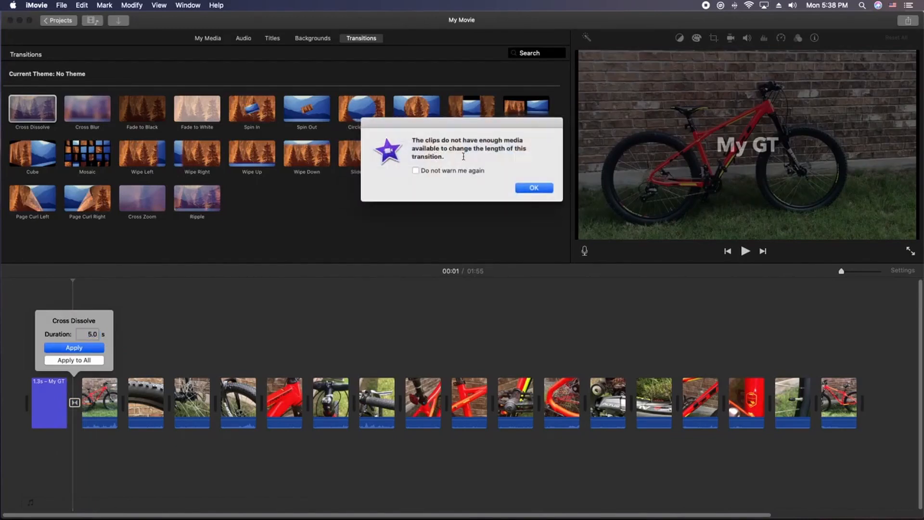
pyautogui.click(535, 188)
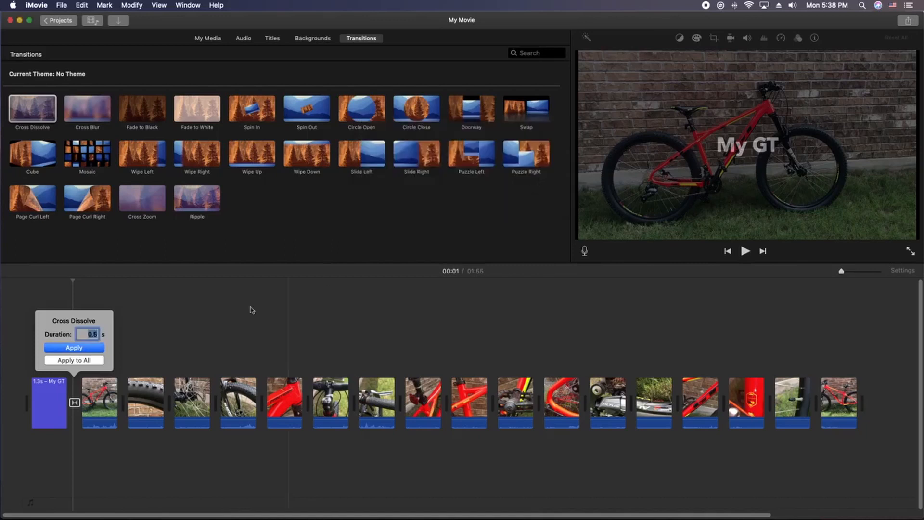
# Reapply the 0.5 s duration to the Cross Dissolve after the "My GT" title and play it back
pyautogui.click(89, 350)
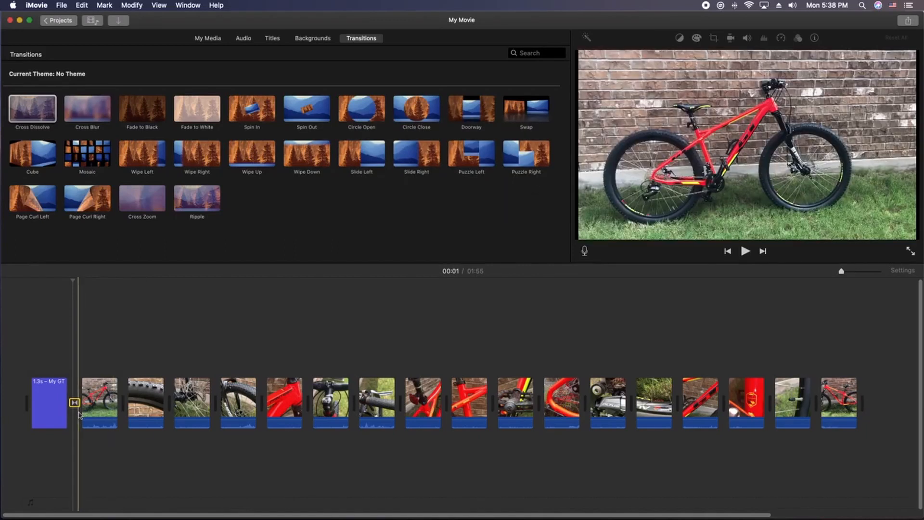
pyautogui.press('space')
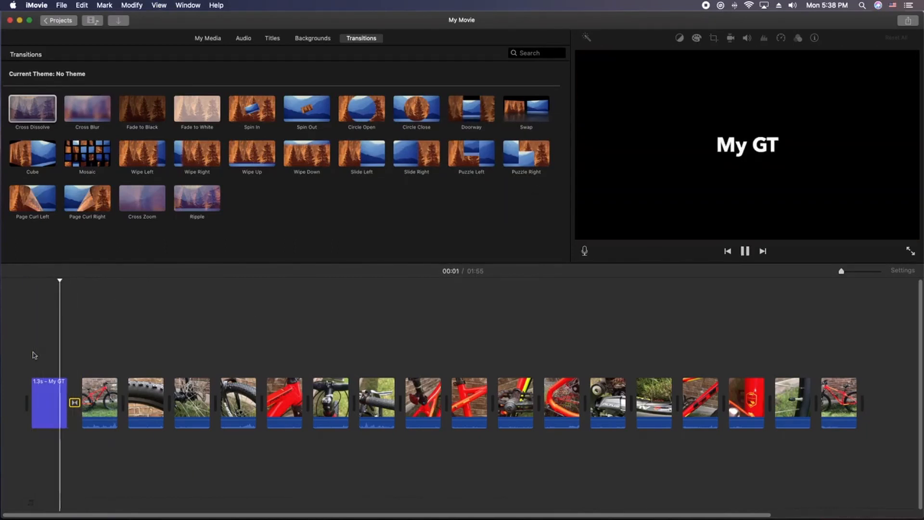
pyautogui.press('space')
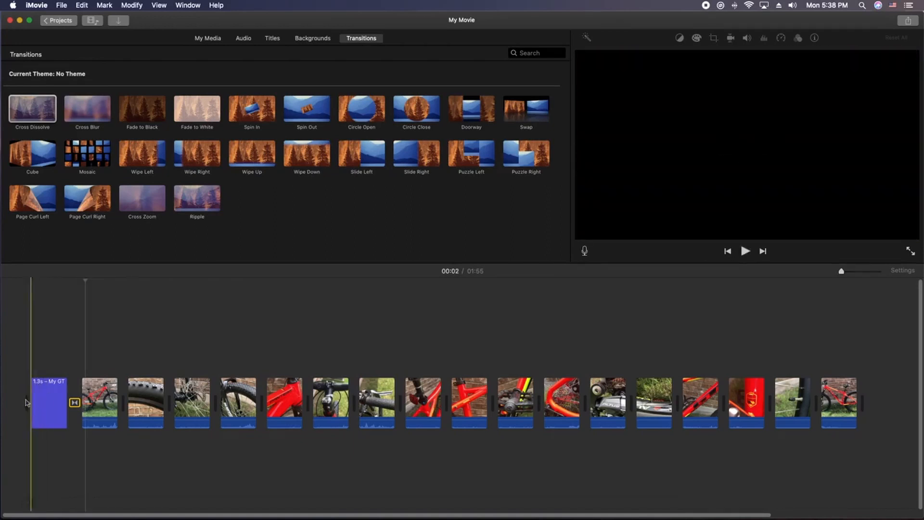
# Add a Cross Zoom transition before the "My GT" title and Cross Dissolve transitions on both sides of the tire close-up clip
pyautogui.moveTo(142, 199); pyautogui.dragTo(19, 383)
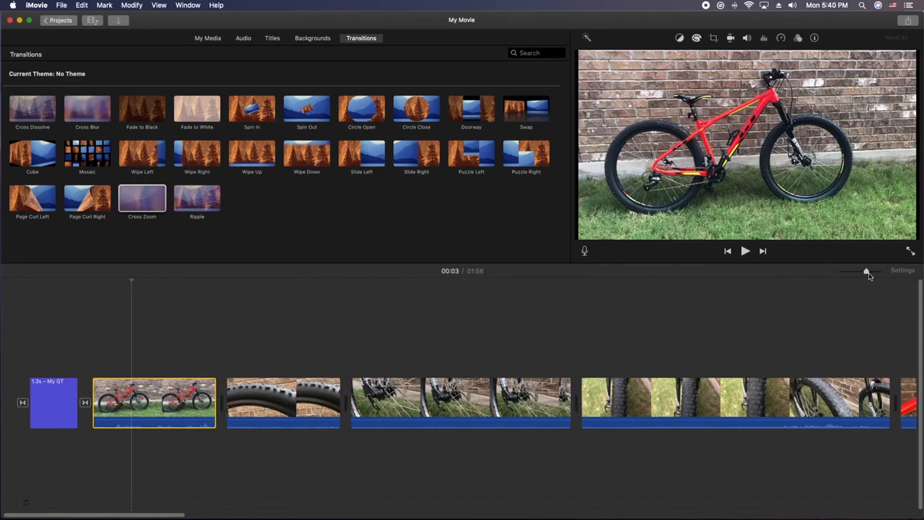
pyautogui.moveTo(867, 272); pyautogui.dragTo(841, 272)
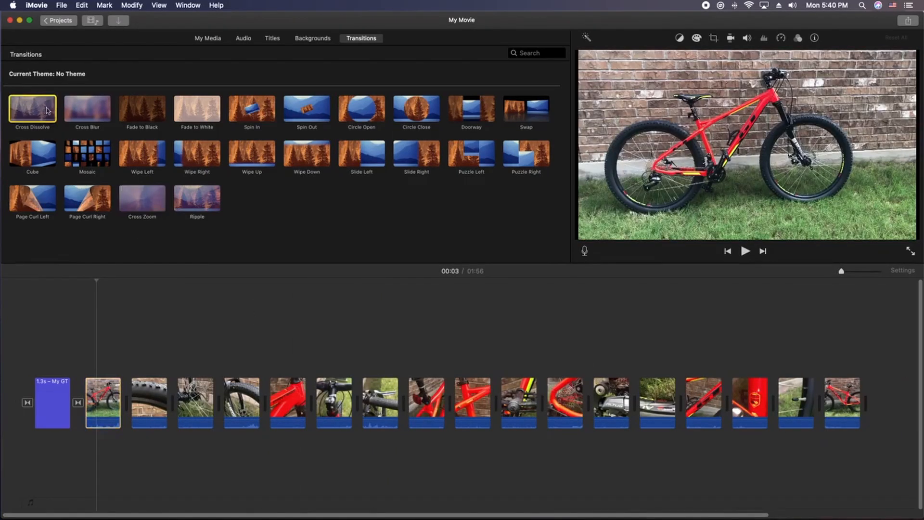
pyautogui.moveTo(47, 110); pyautogui.dragTo(116, 389)
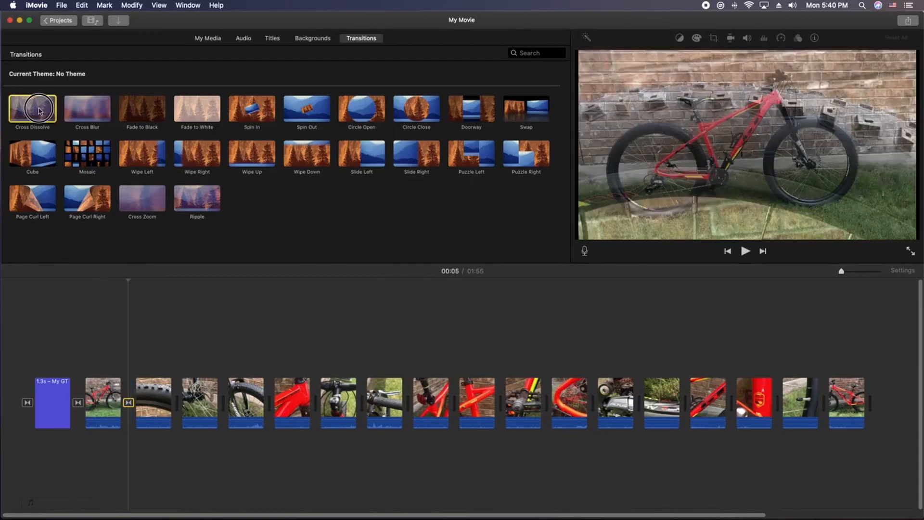
pyautogui.moveTo(39, 111); pyautogui.dragTo(177, 386)
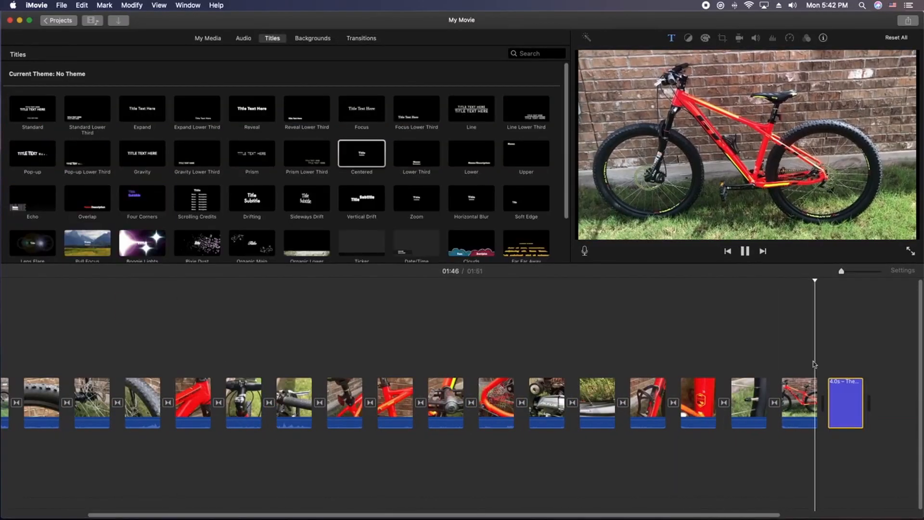
# Play back the movie's ending and add a Fade to Black transition between the last bike clip and the "The End!!" title
pyautogui.press('space')
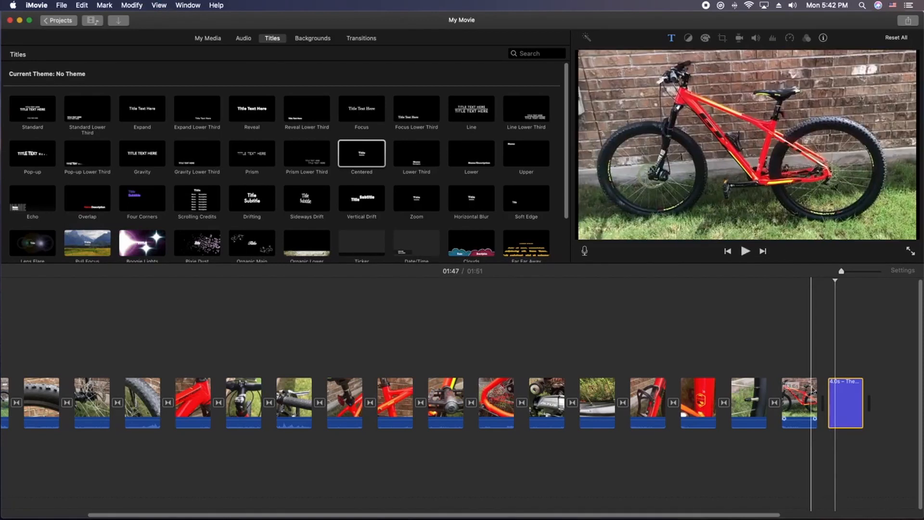
pyautogui.click(813, 364)
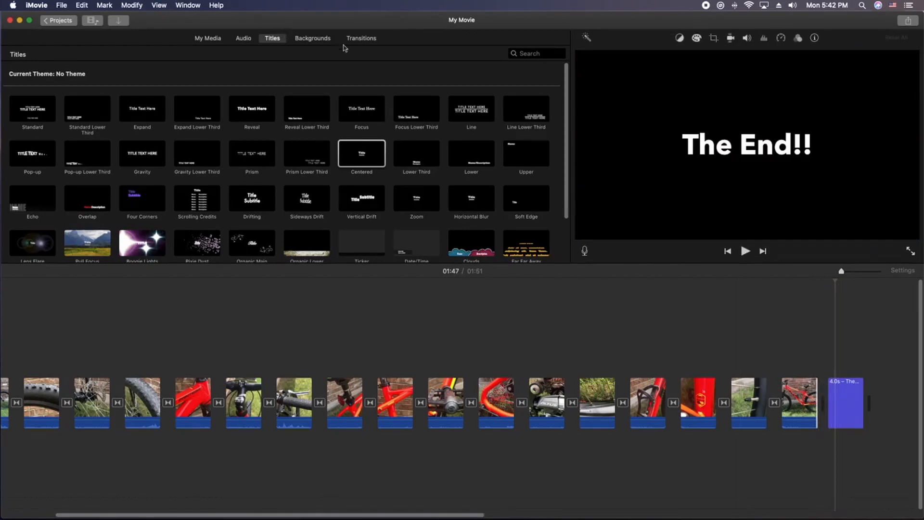
pyautogui.click(360, 39)
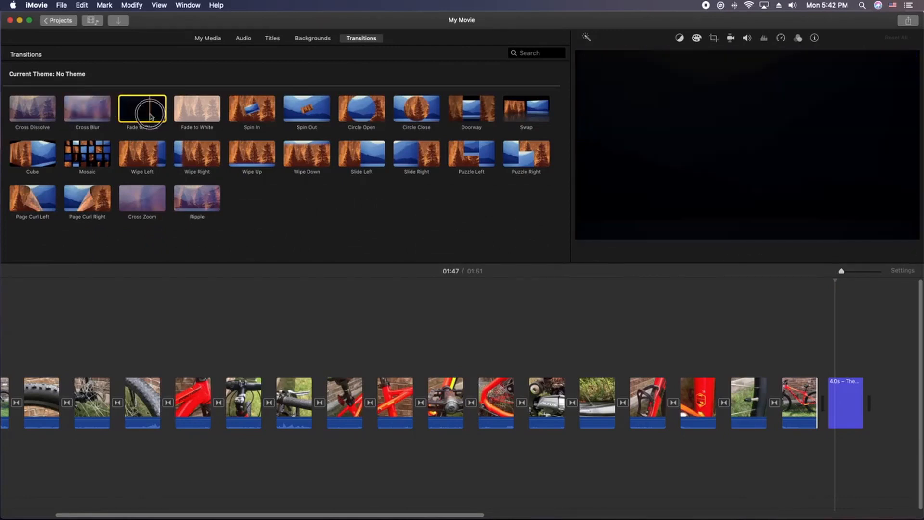
pyautogui.moveTo(143, 112); pyautogui.dragTo(825, 399)
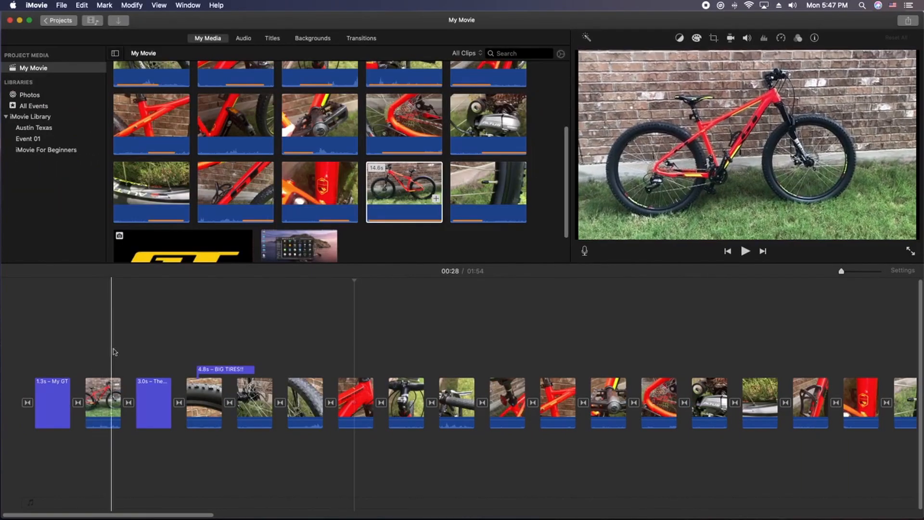
# Overlay the GT Bicycles logo image above the first bike clip and trim it to end with that clip
pyautogui.click(100, 381)
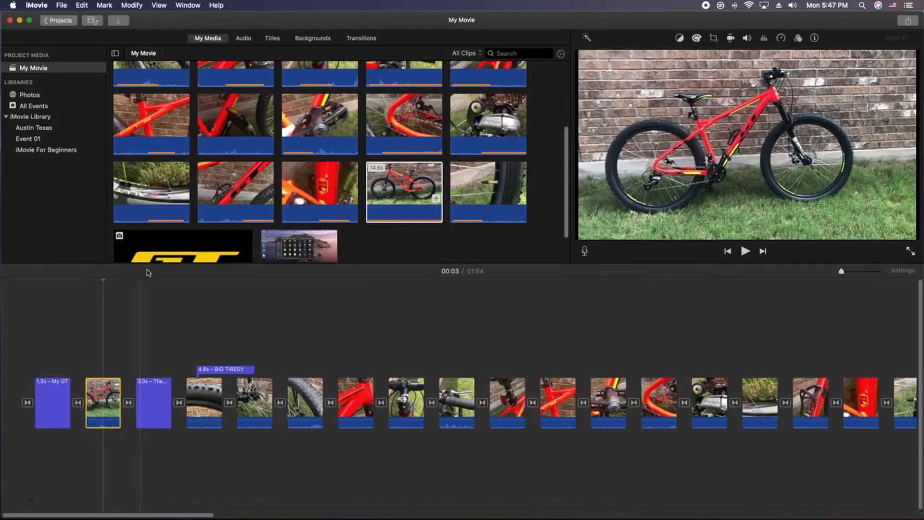
pyautogui.click(202, 248)
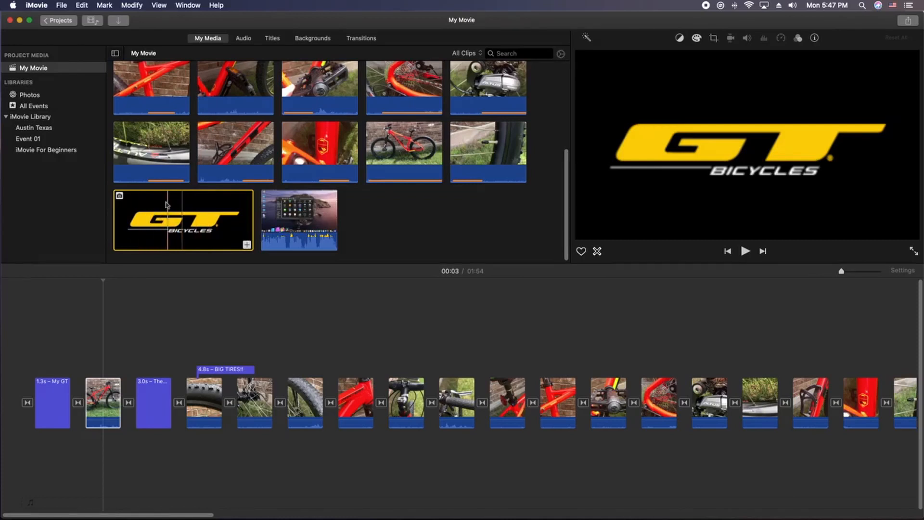
pyautogui.moveTo(164, 263); pyautogui.dragTo(89, 334)
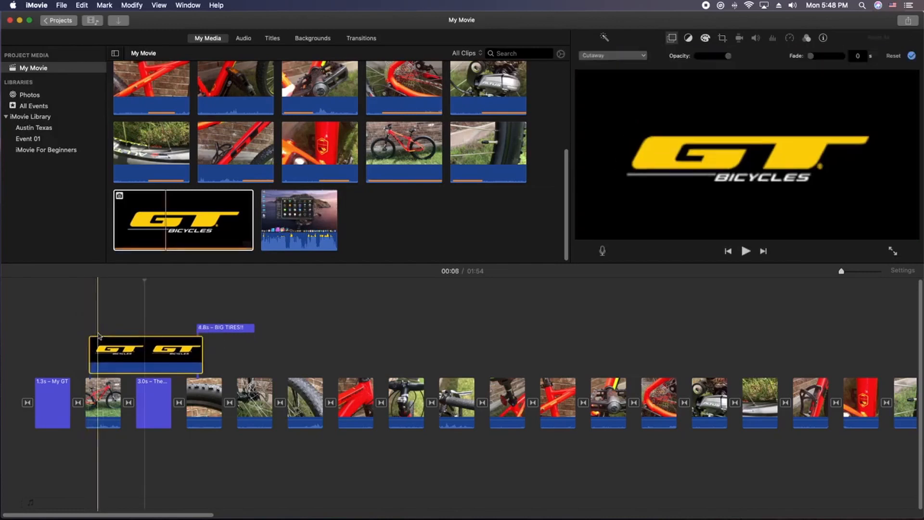
pyautogui.moveTo(199, 355); pyautogui.dragTo(120, 354)
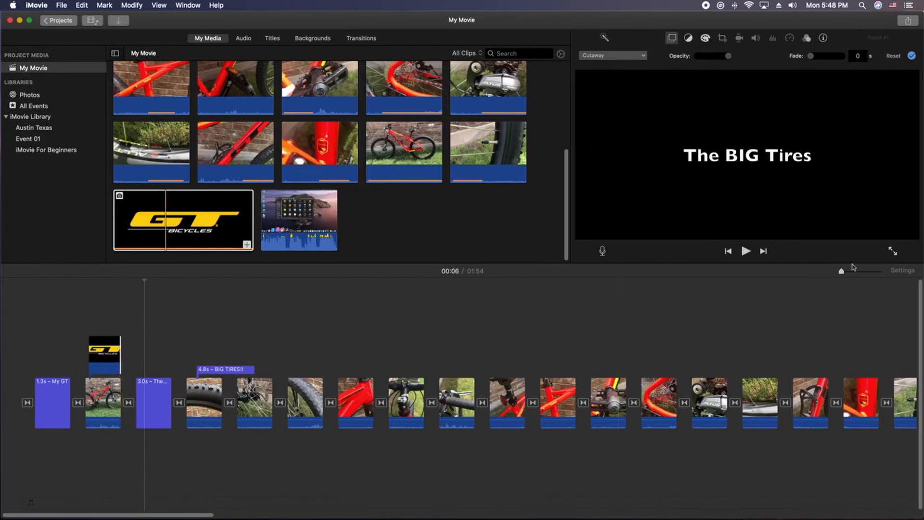
# Enlarge the timeline's clip size and shorten the GT logo overlay to about 1.6 s within the first bike clip
pyautogui.moveTo(850, 272); pyautogui.dragTo(873, 272)
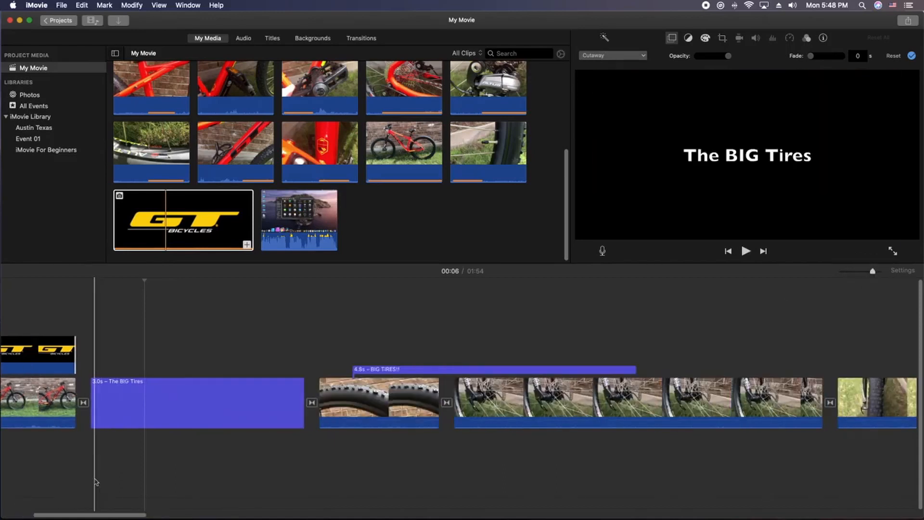
pyautogui.moveTo(130, 515); pyautogui.dragTo(99, 515)
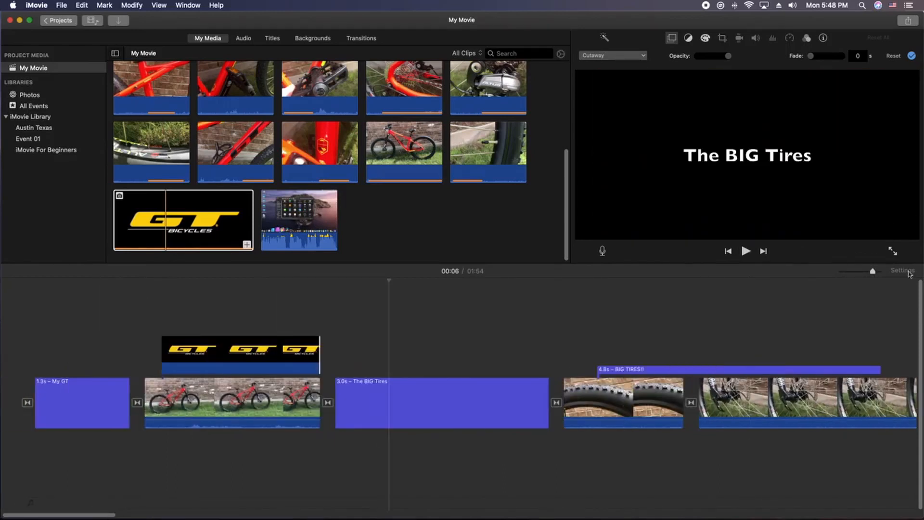
pyautogui.click(903, 270)
pyautogui.click(819, 391)
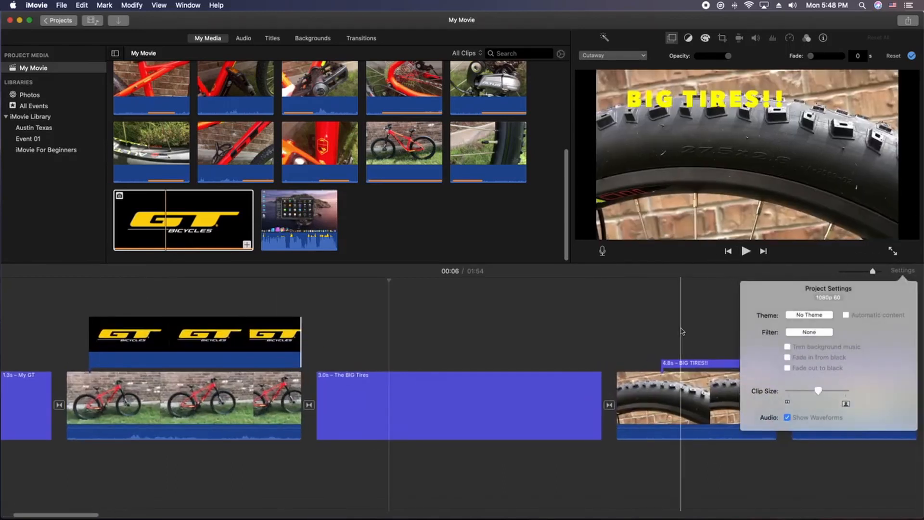
pyautogui.click(146, 339)
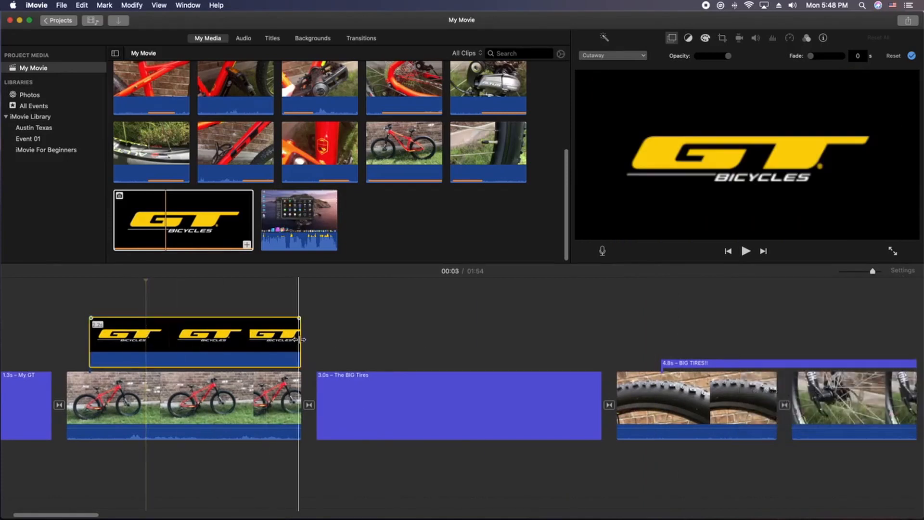
pyautogui.moveTo(299, 339); pyautogui.dragTo(199, 331)
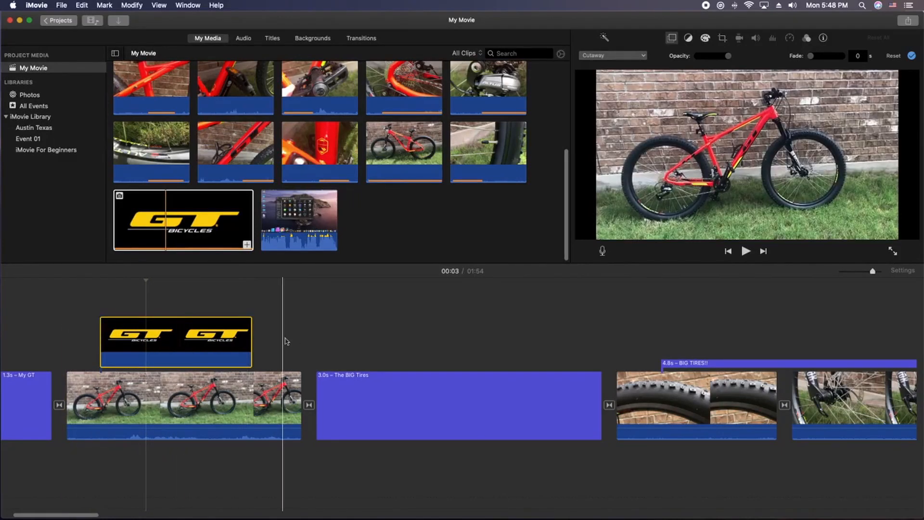
# Change the GT logo overlay's mode from Cutaway to Picture in Picture
pyautogui.click(186, 339)
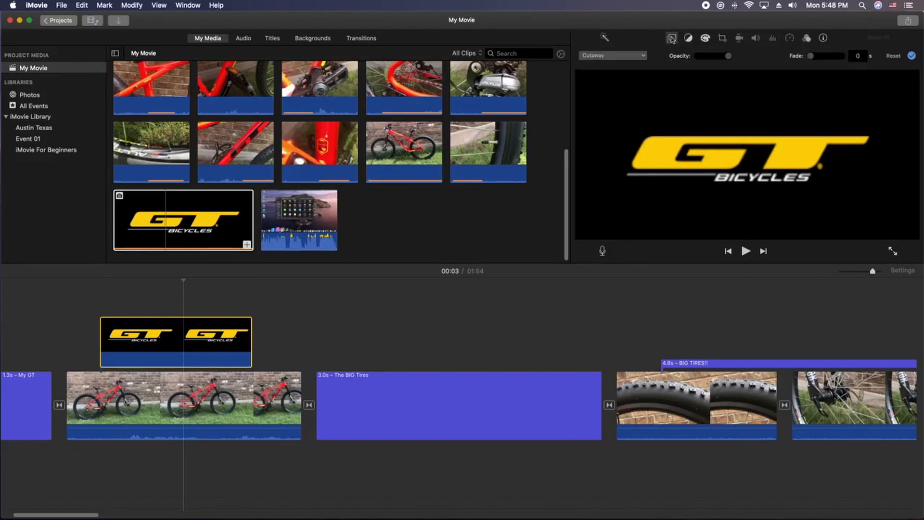
pyautogui.click(645, 55)
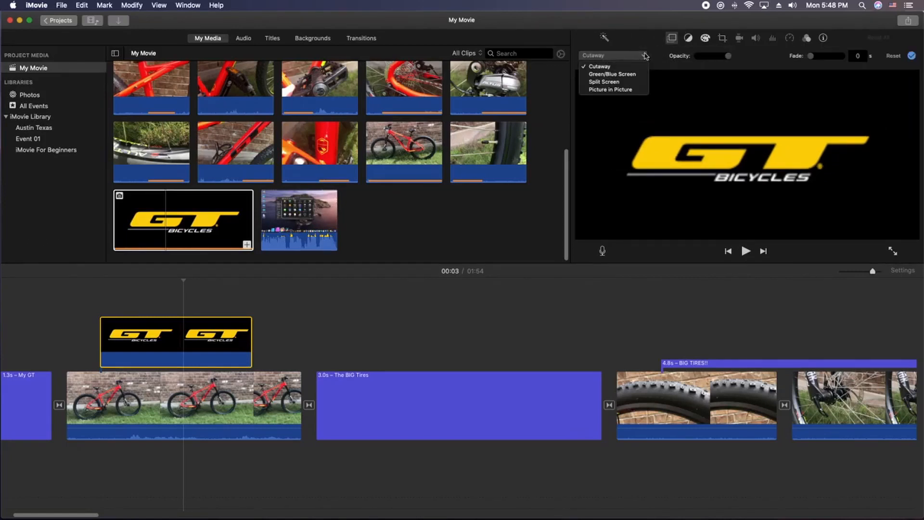
pyautogui.click(620, 89)
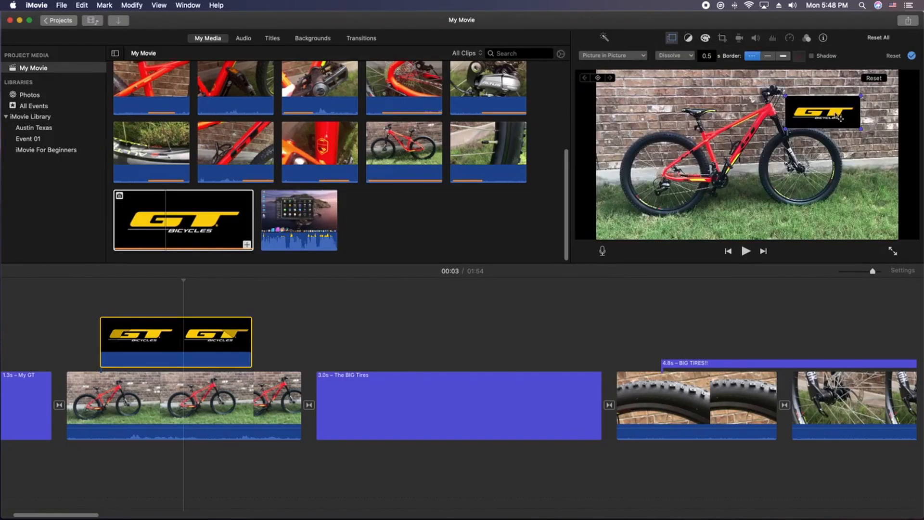
# Shrink the logo inset into the frame's lower-right corner and give it a thin Snow-coloured border with a shadow
pyautogui.moveTo(835, 110); pyautogui.dragTo(705, 130)
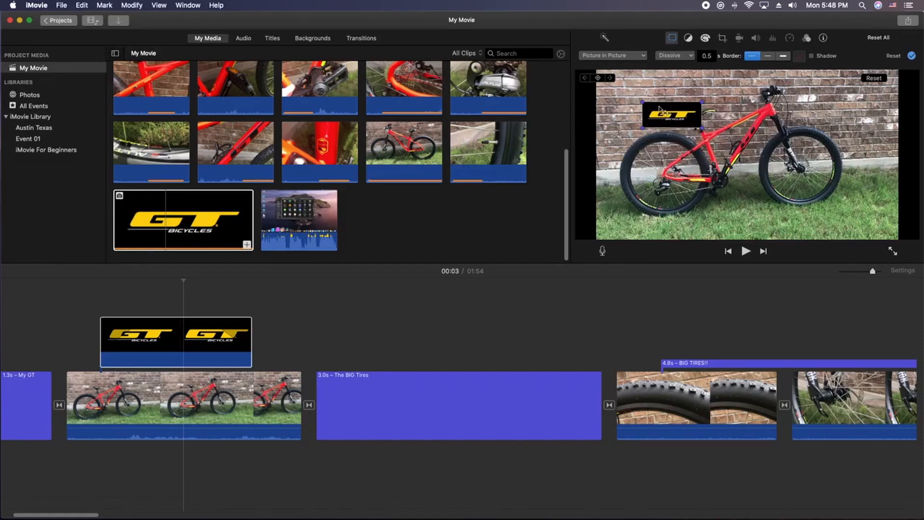
pyautogui.moveTo(659, 108); pyautogui.dragTo(850, 213)
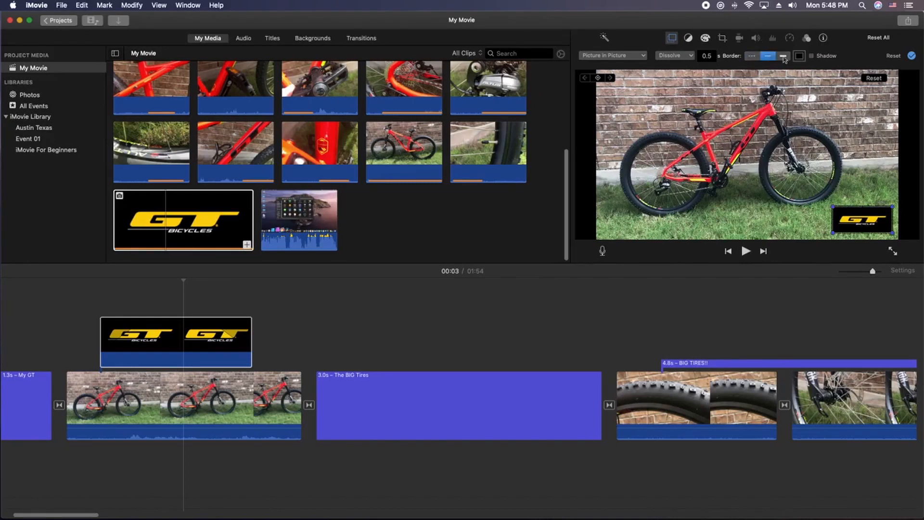
pyautogui.click(800, 56)
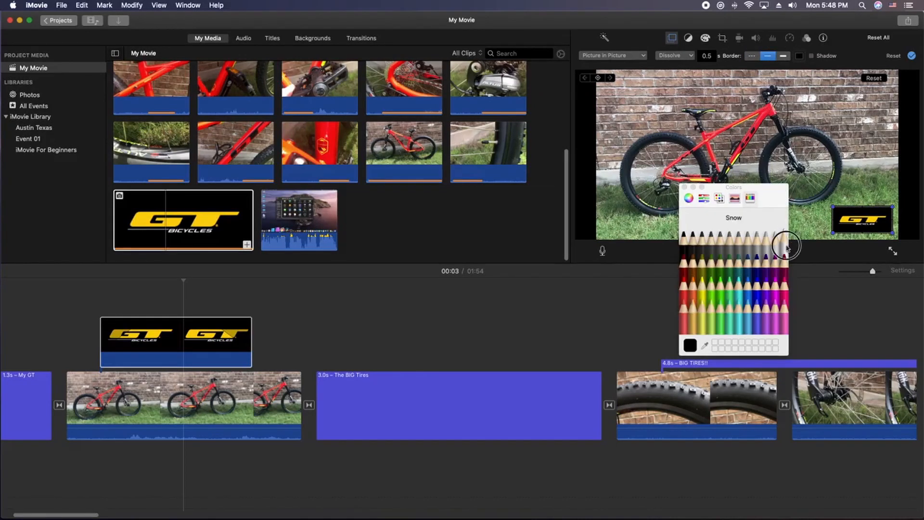
pyautogui.click(685, 187)
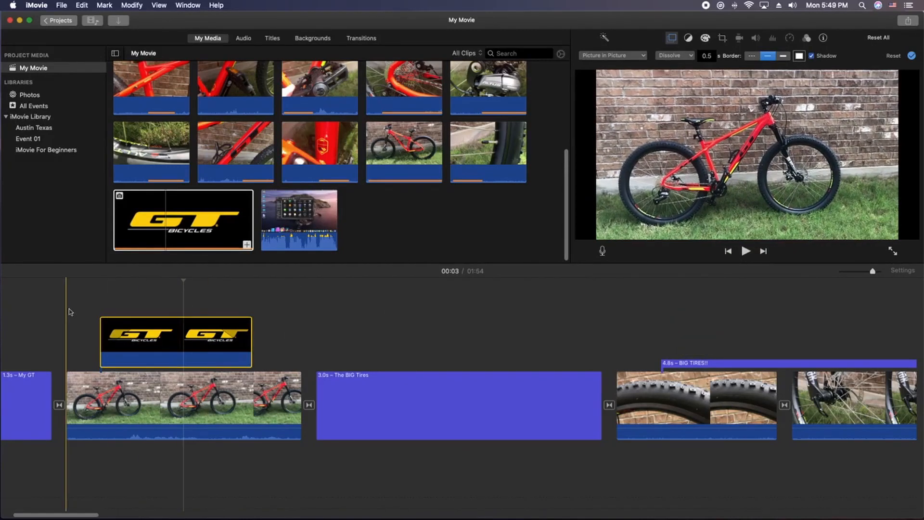
# Play back the picture-in-picture logo and shorten its dissolve using the fade handles on the overlay clip
pyautogui.press('space')
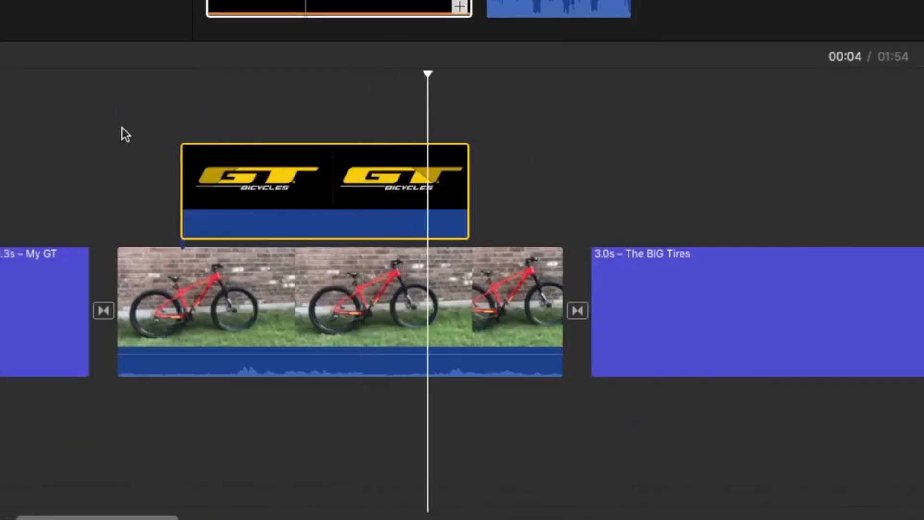
pyautogui.click(259, 182)
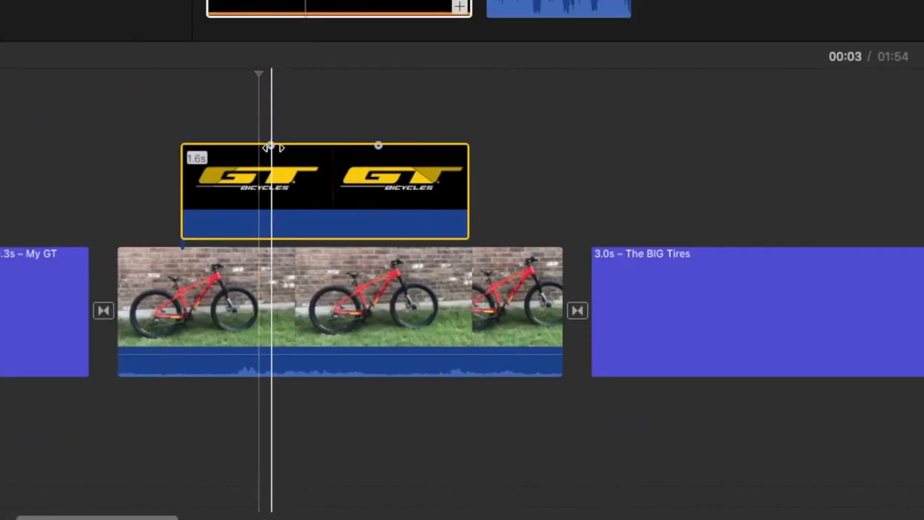
pyautogui.moveTo(272, 147); pyautogui.dragTo(216, 140)
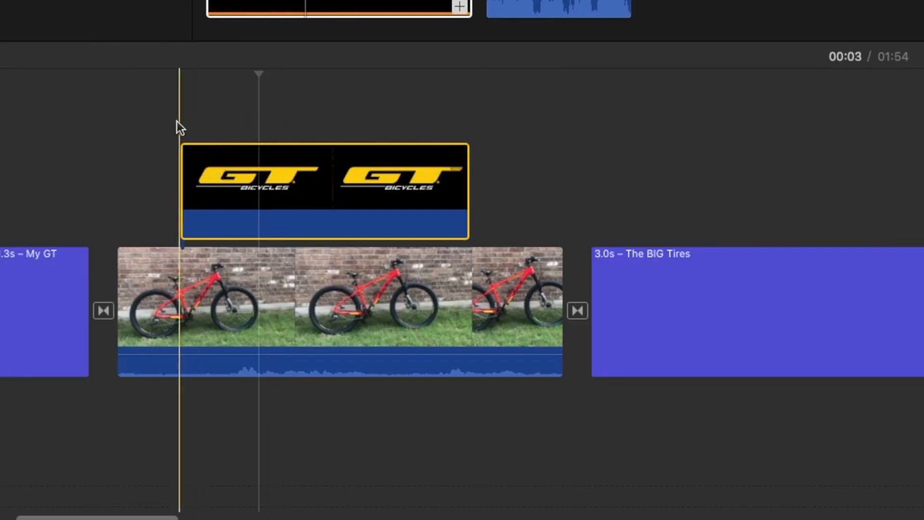
# Play back the logo overlay's dissolve and change its picture-in-picture effect to Zoom
pyautogui.click(176, 121)
pyautogui.press('space')
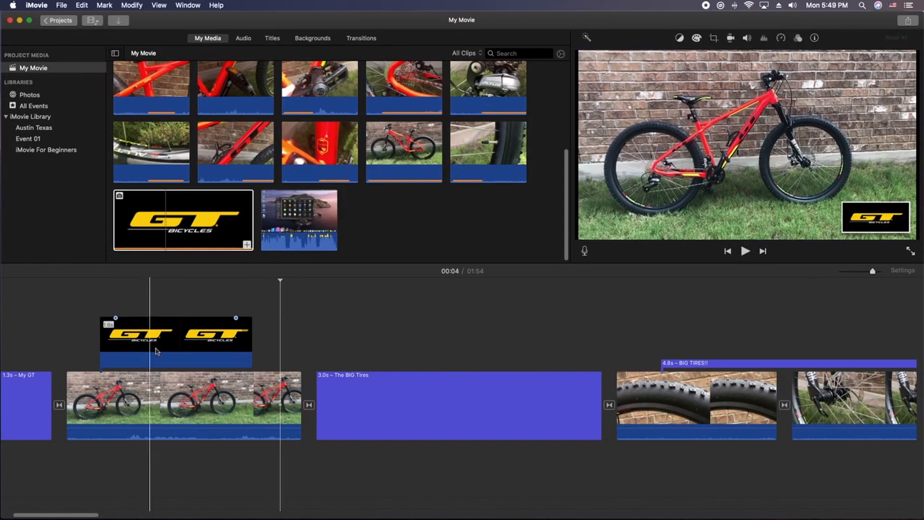
pyautogui.click(198, 336)
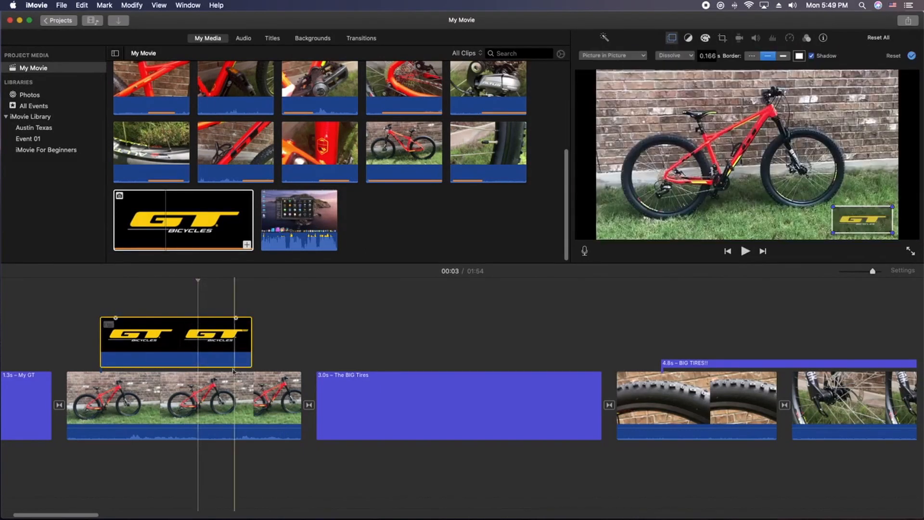
pyautogui.click(692, 57)
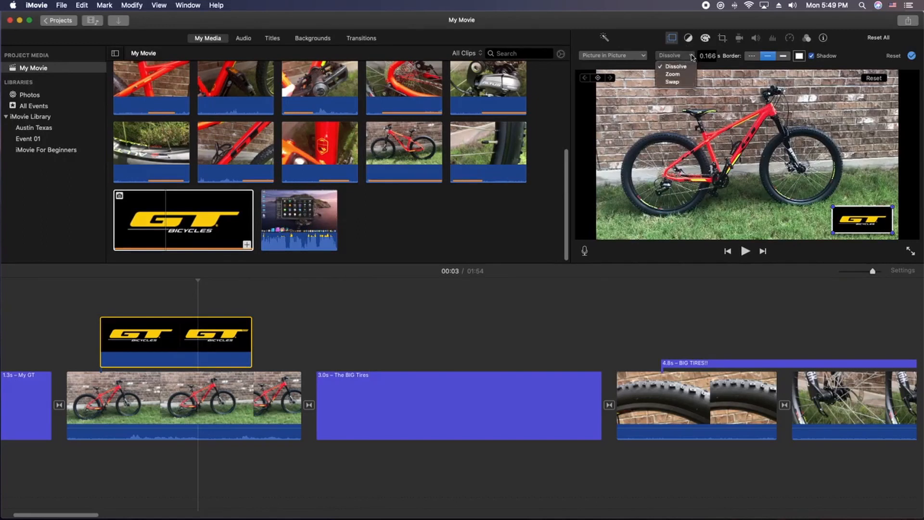
pyautogui.click(673, 75)
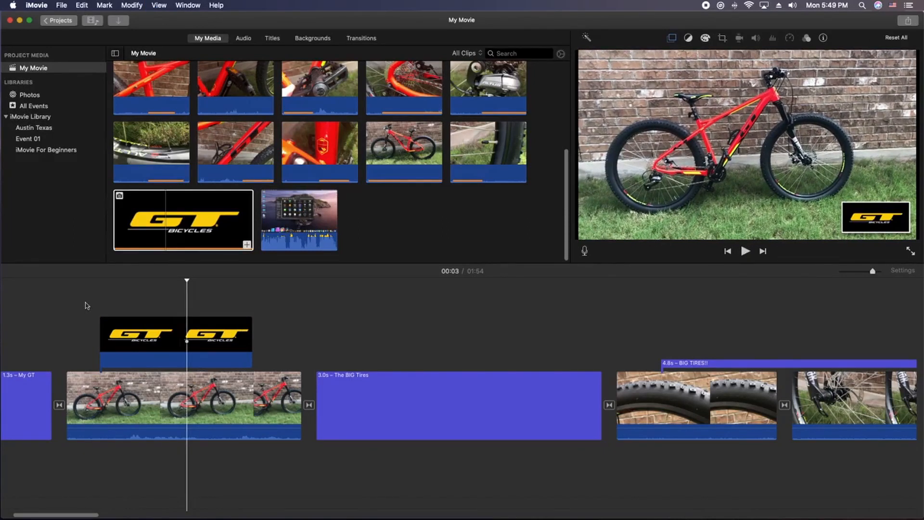
# Enlarge the logo inset over the middle of the frame and play back its zoom effect
pyautogui.click(142, 337)
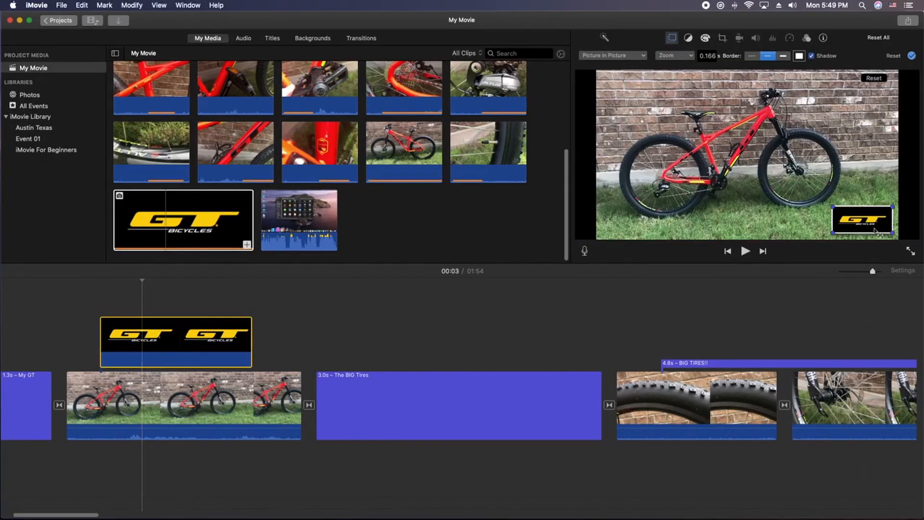
pyautogui.moveTo(875, 231); pyautogui.dragTo(898, 216)
pyautogui.moveTo(807, 176); pyautogui.dragTo(746, 153)
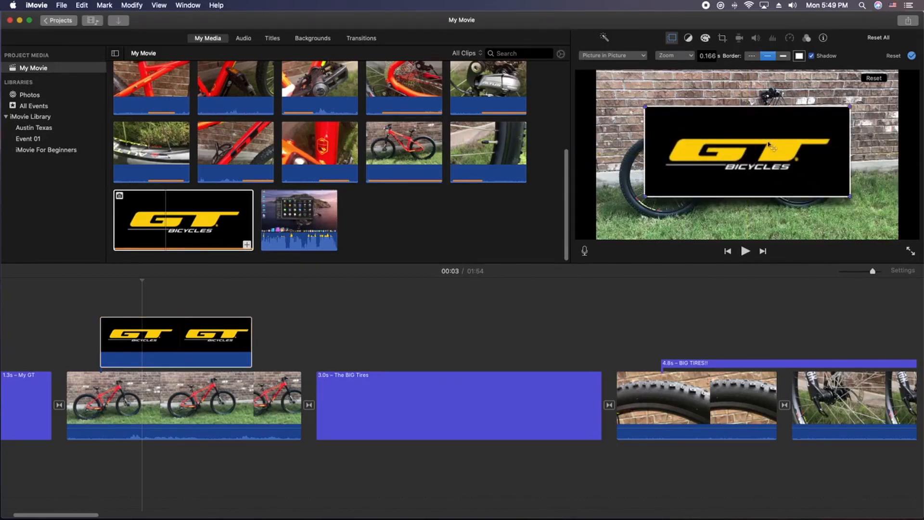
pyautogui.click(88, 313)
pyautogui.press('space')
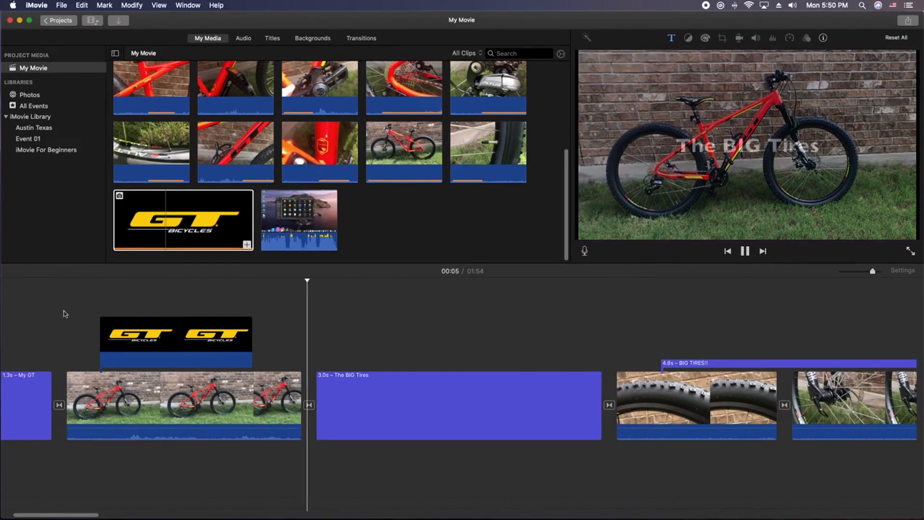
pyautogui.press('space')
pyautogui.click(67, 313)
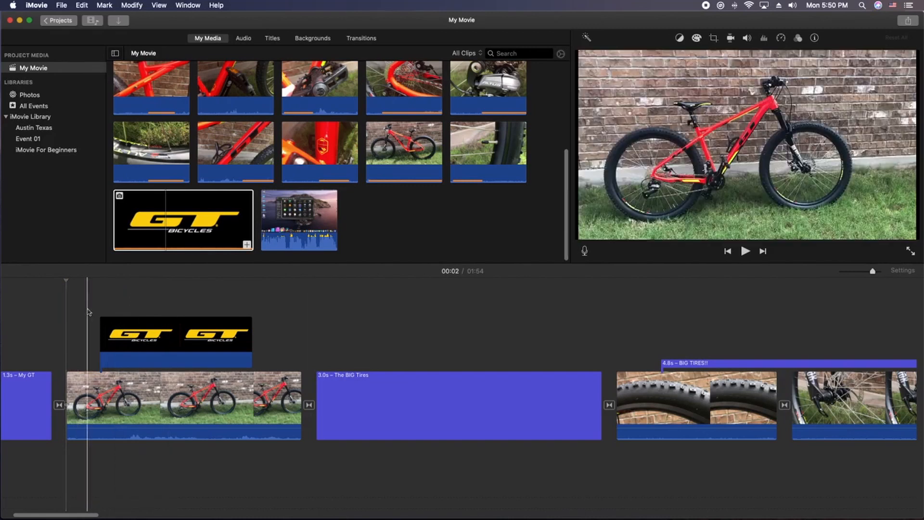
# Keep the GT logo overlay as Picture in Picture and select Zoom as its effect again
pyautogui.click(173, 341)
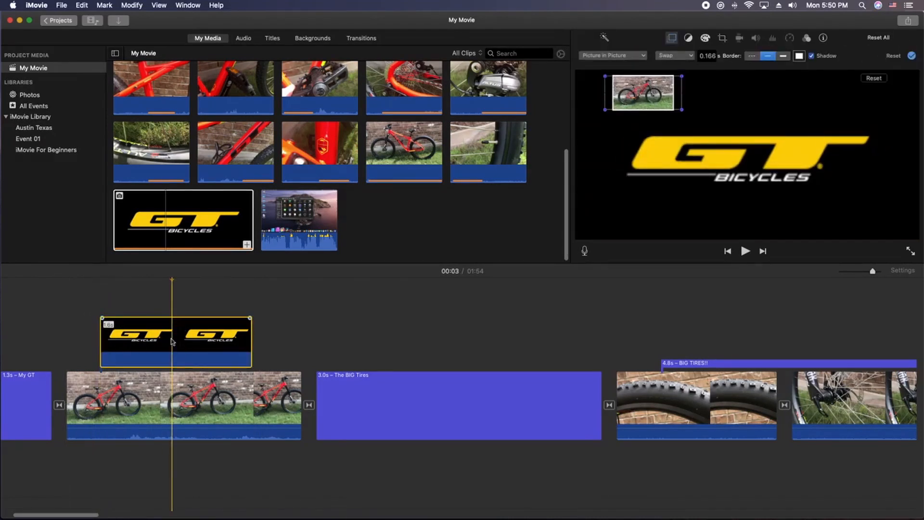
pyautogui.click(643, 56)
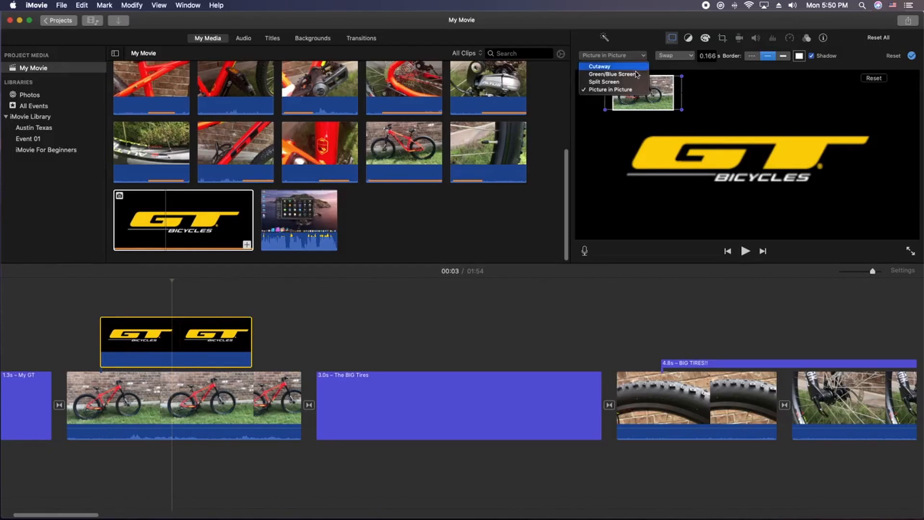
pyautogui.click(632, 90)
pyautogui.click(690, 55)
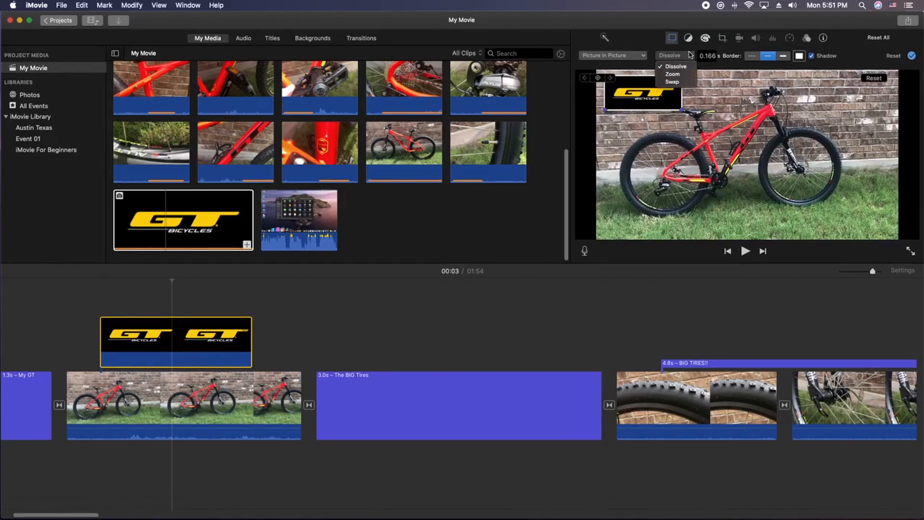
pyautogui.click(683, 75)
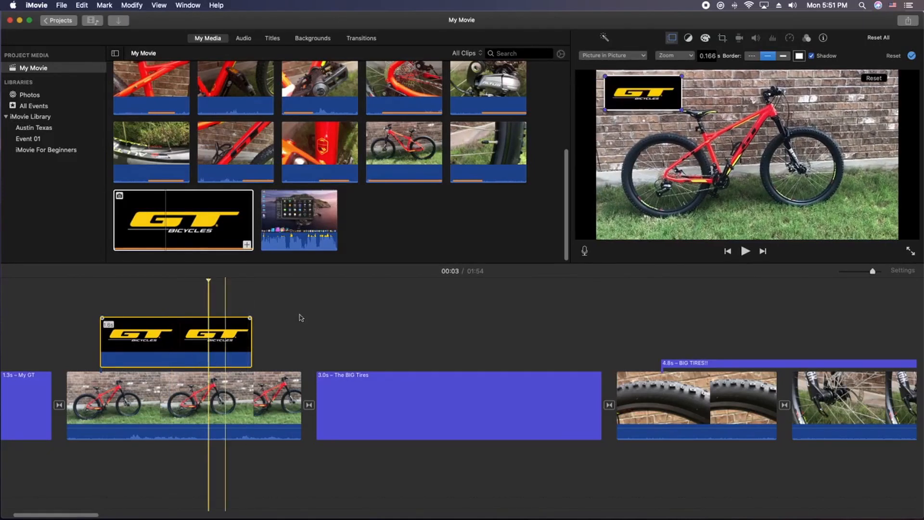
# Shrink the logo inset in the frame's upper-left corner, compare the thick border but keep the thin one, apply, and play it back
pyautogui.moveTo(682, 109); pyautogui.dragTo(646, 93)
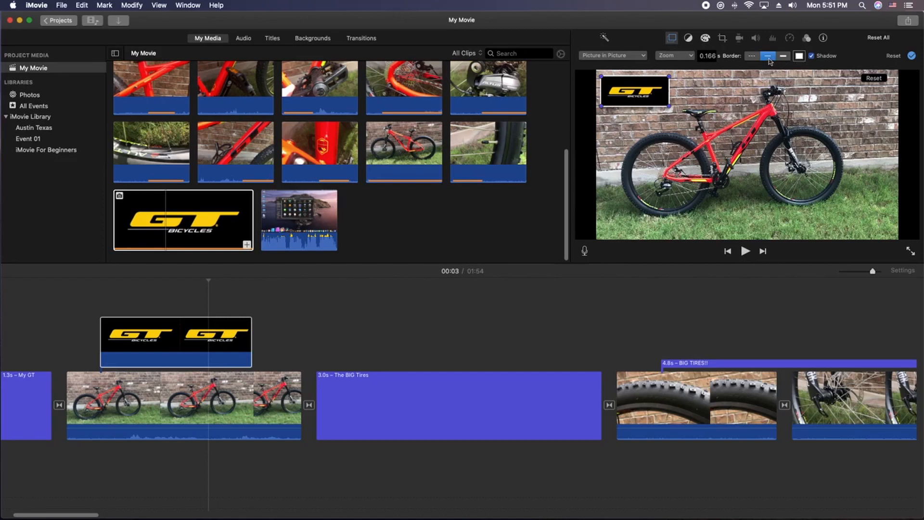
pyautogui.click(783, 56)
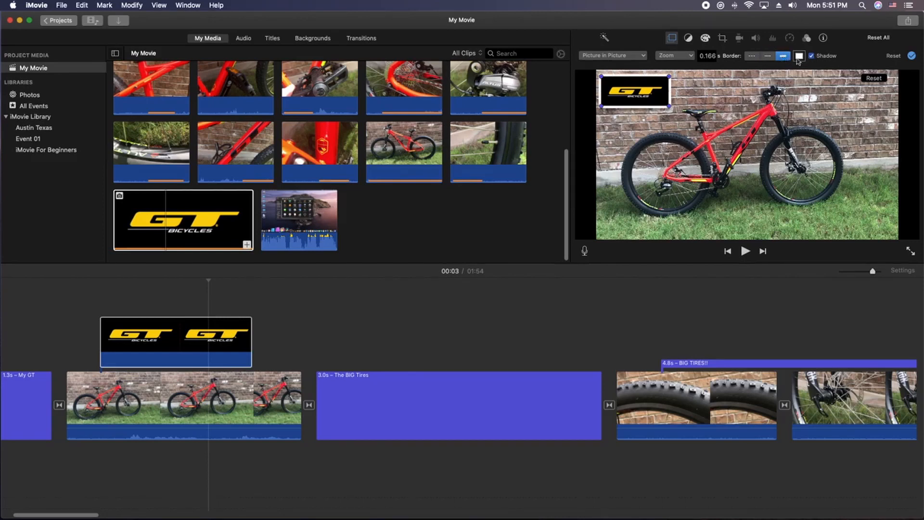
pyautogui.click(768, 56)
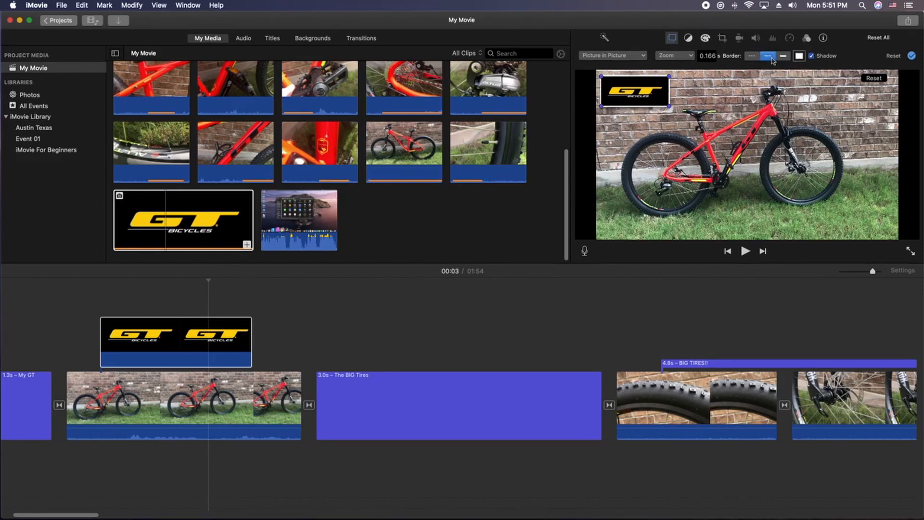
pyautogui.click(912, 56)
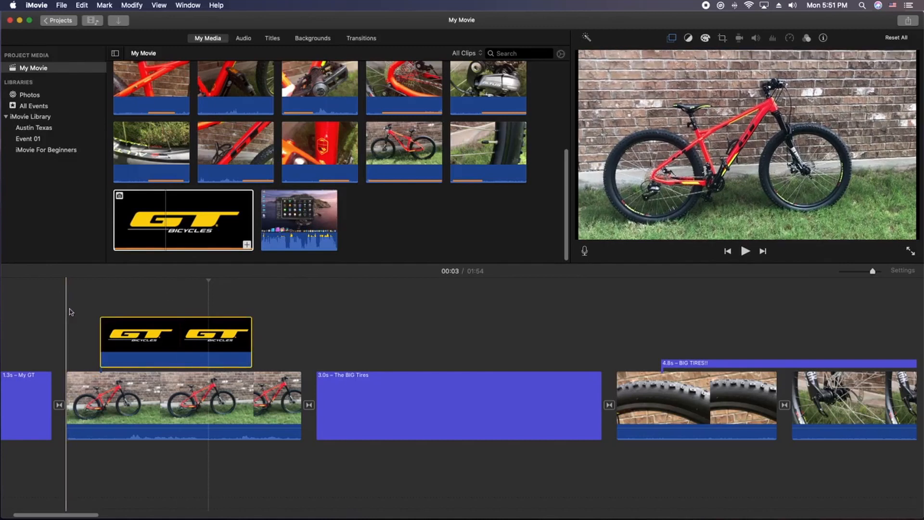
pyautogui.click(69, 311)
pyautogui.press('space')
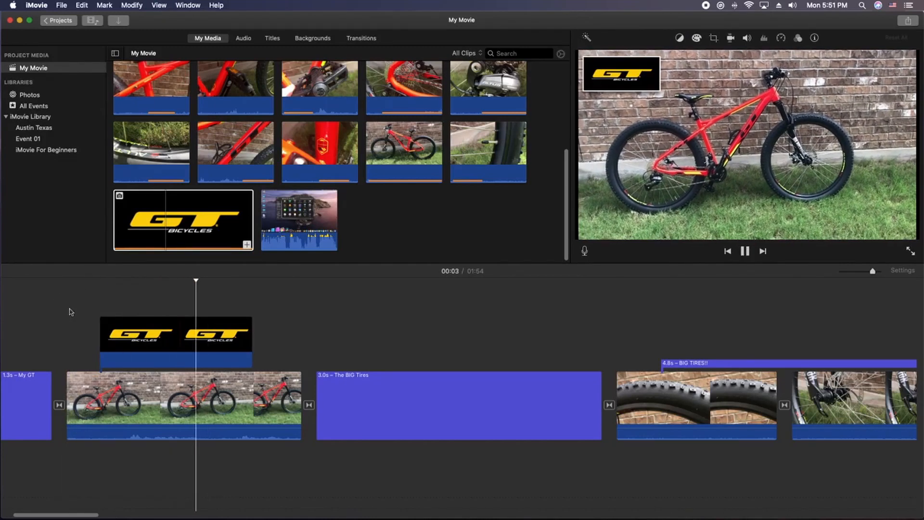
# Split the handlebar grip clip in the timeline at about 00:39
pyautogui.click(163, 337)
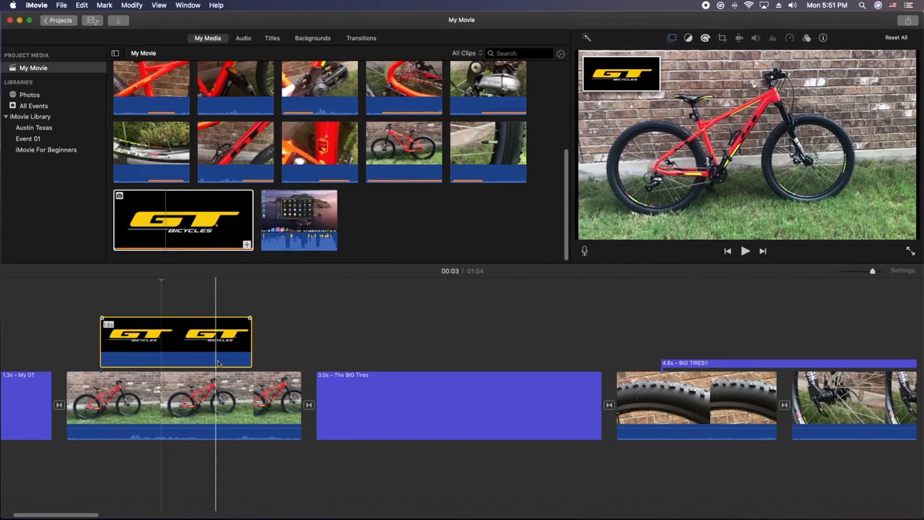
pyautogui.press('super+minus')
pyautogui.click(77, 356)
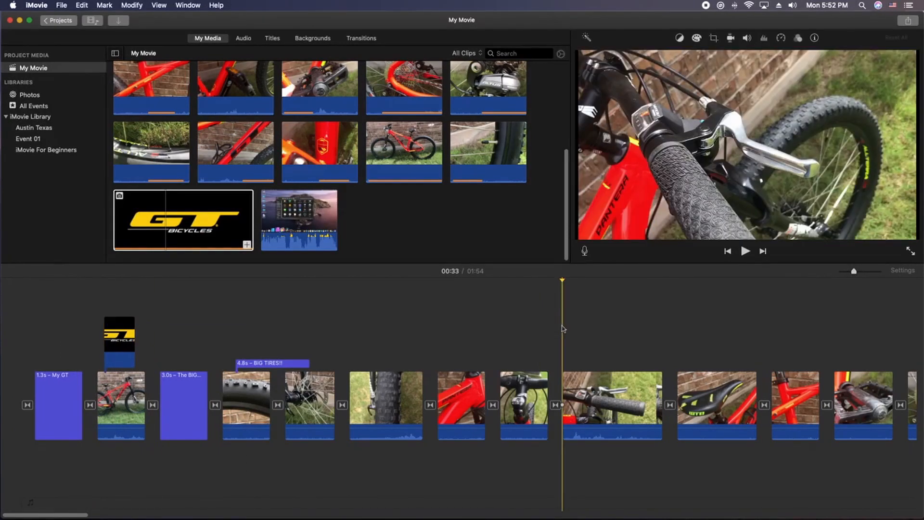
pyautogui.click(593, 392)
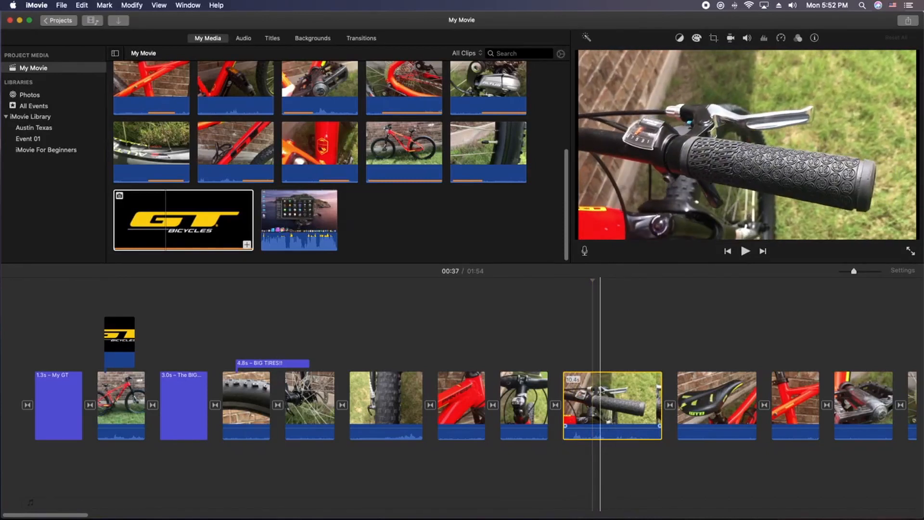
pyautogui.click(714, 38)
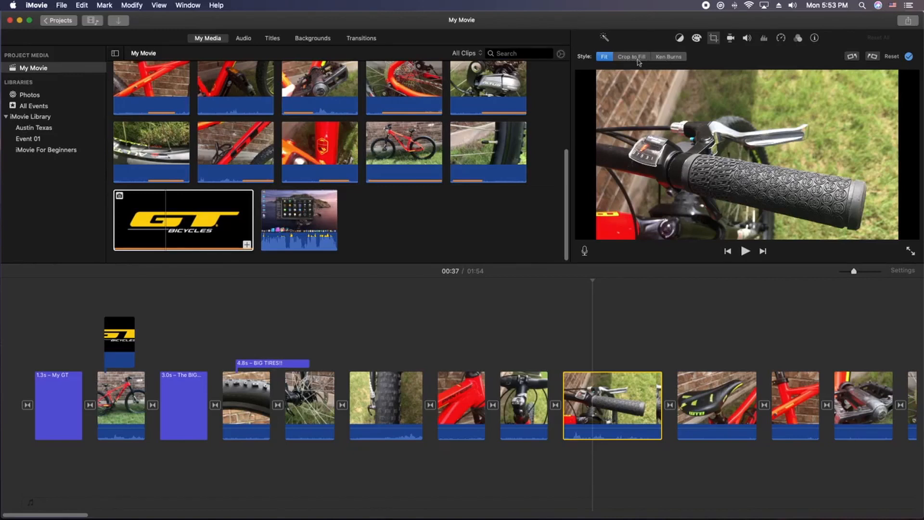
pyautogui.moveTo(593, 297); pyautogui.dragTo(613, 301)
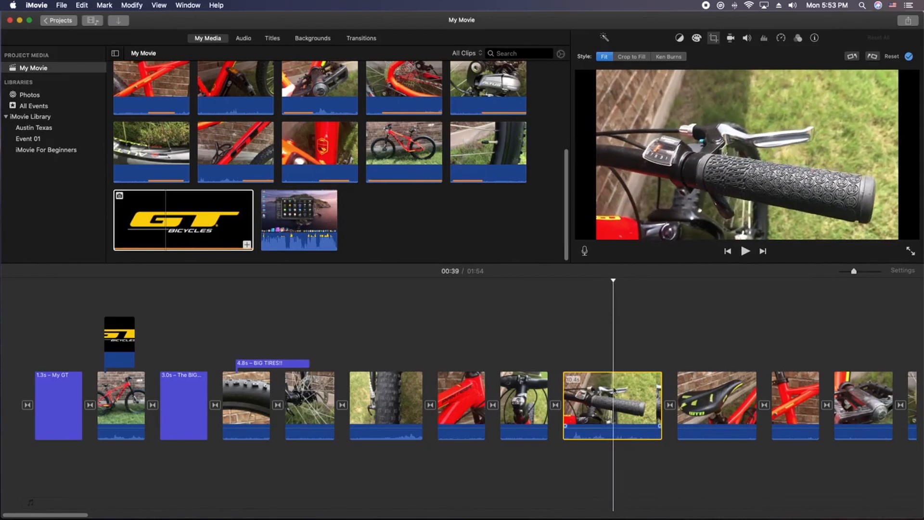
pyautogui.rightClick(614, 388)
pyautogui.click(634, 423)
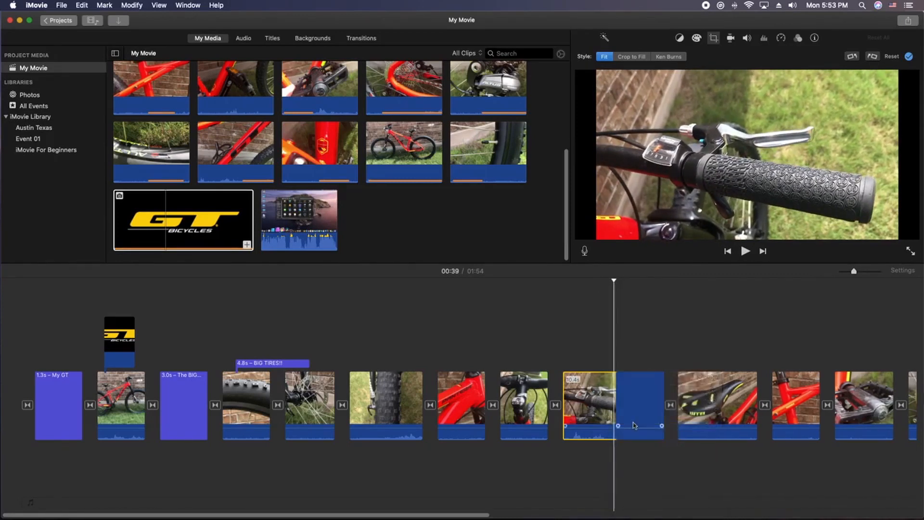
# Crop the second part of the split handlebar clip to frame the grip and brake lever more closely
pyautogui.click(631, 411)
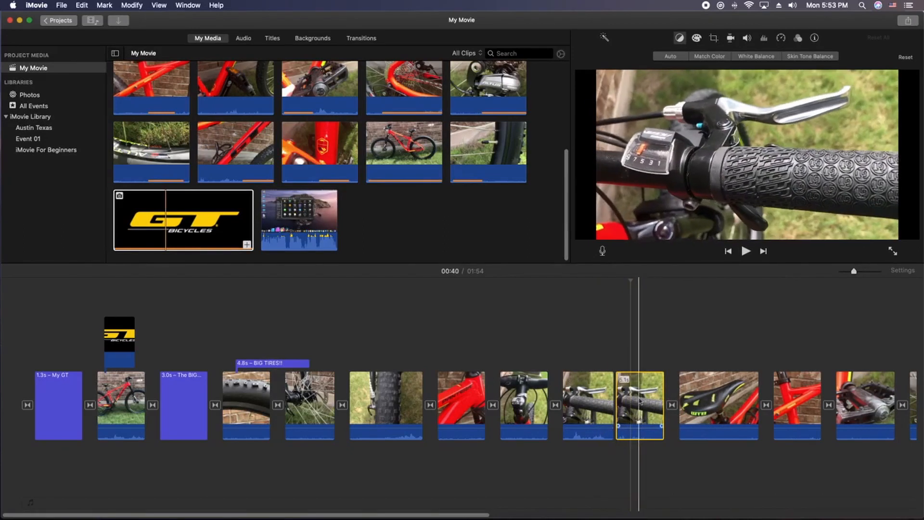
pyautogui.click(639, 401)
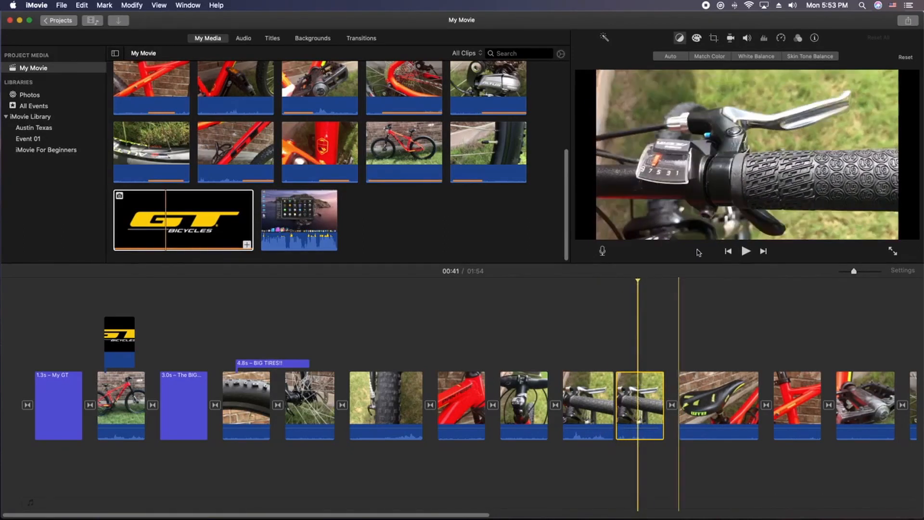
pyautogui.click(715, 41)
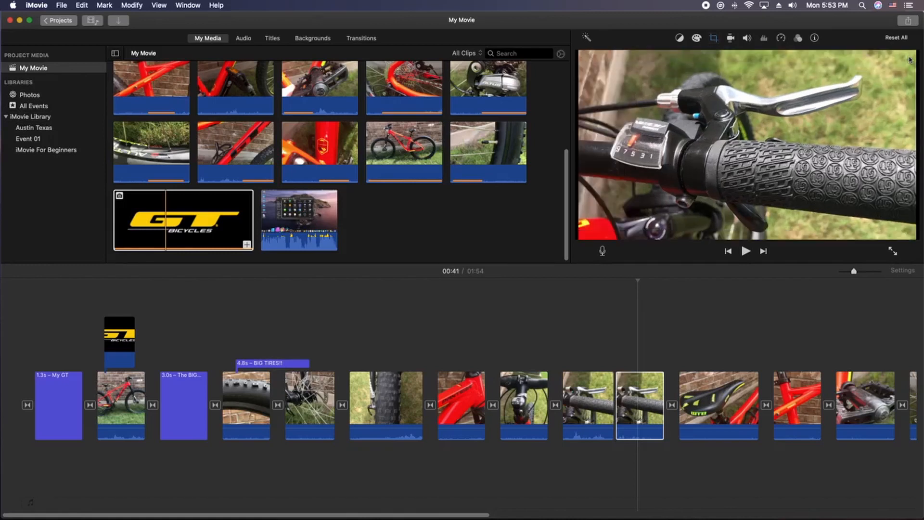
pyautogui.click(550, 343)
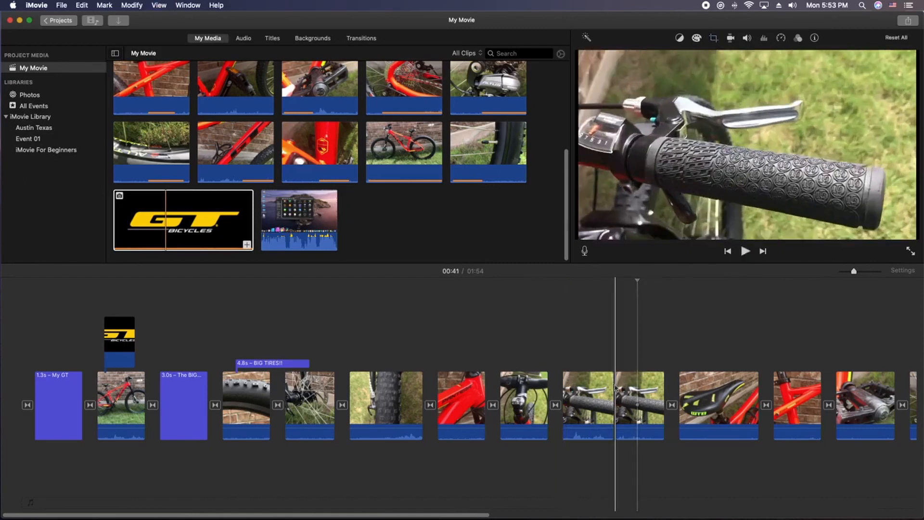
pyautogui.click(598, 393)
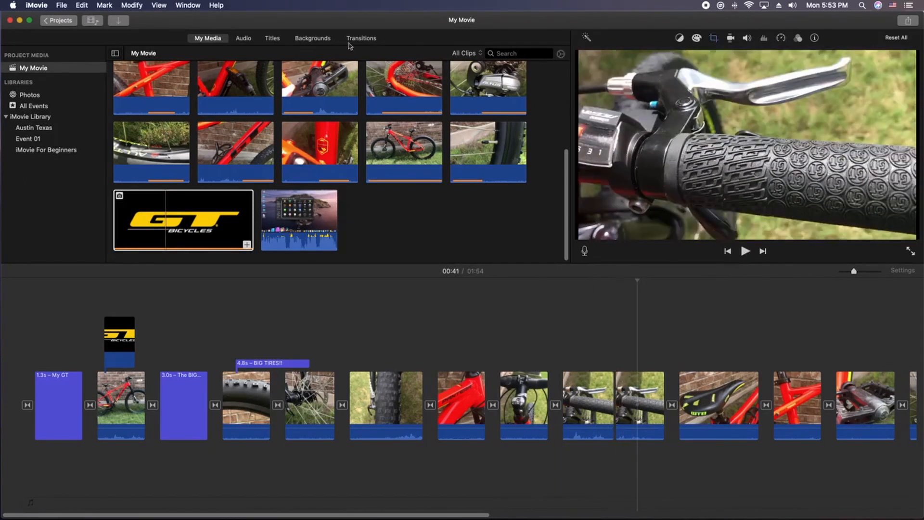
# Add a Cross Zoom transition between the two handlebar clip parts, set its duration to 0.5 s, and play it back
pyautogui.click(359, 40)
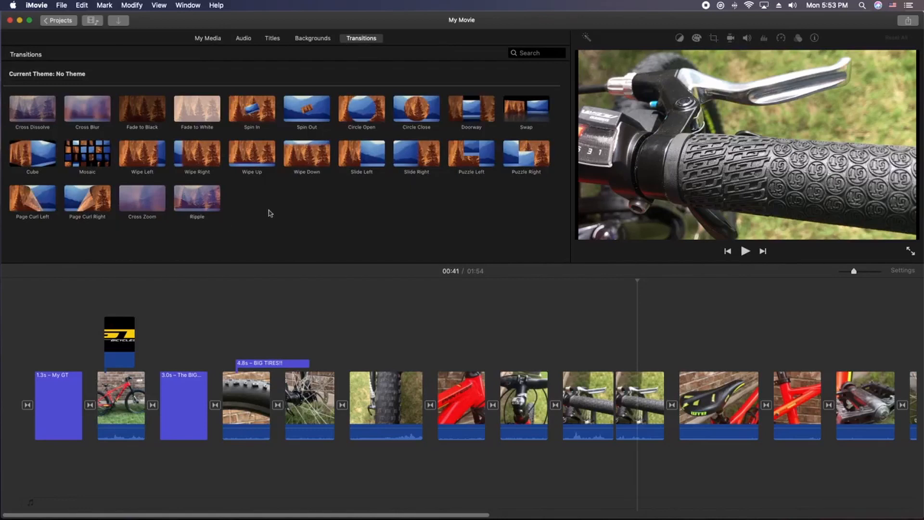
pyautogui.moveTo(151, 204); pyautogui.dragTo(616, 368)
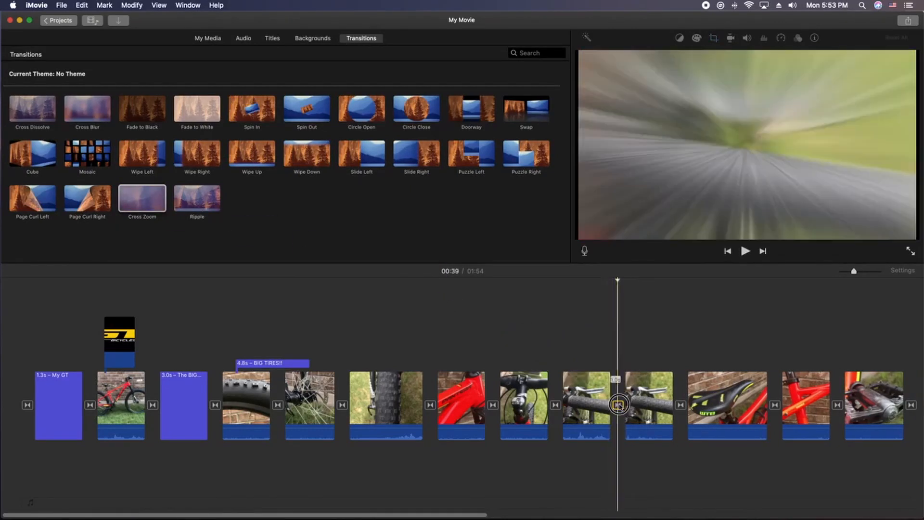
pyautogui.doubleClick(618, 405)
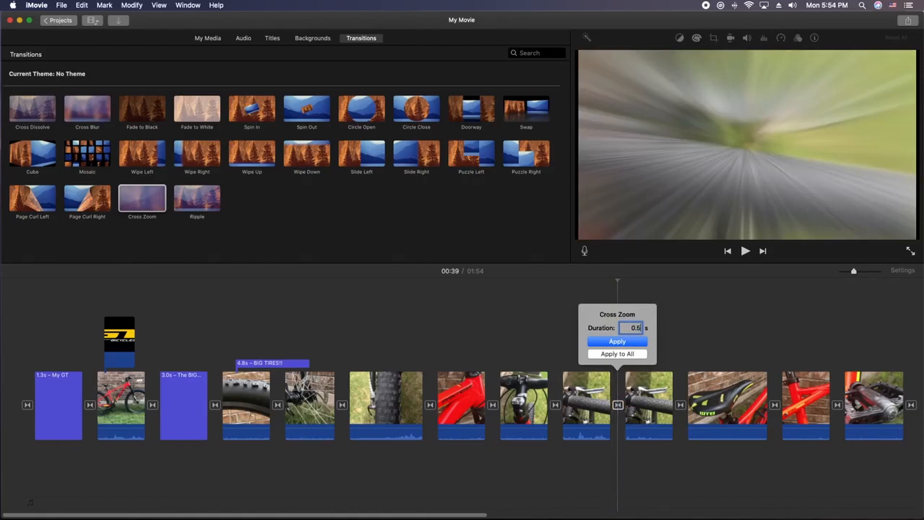
pyautogui.press('Return')
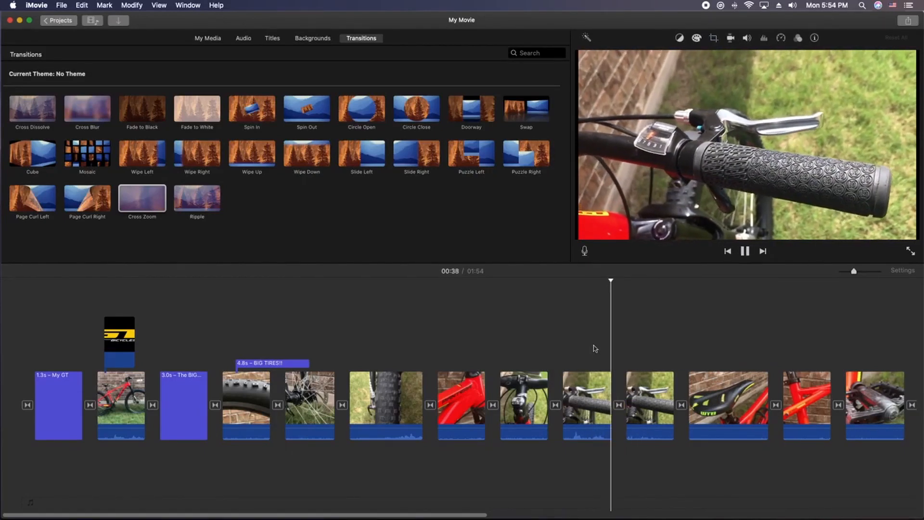
# Delete the Cross Zoom transition between the two handlebar clip parts and play back the direct cut
pyautogui.click(618, 405)
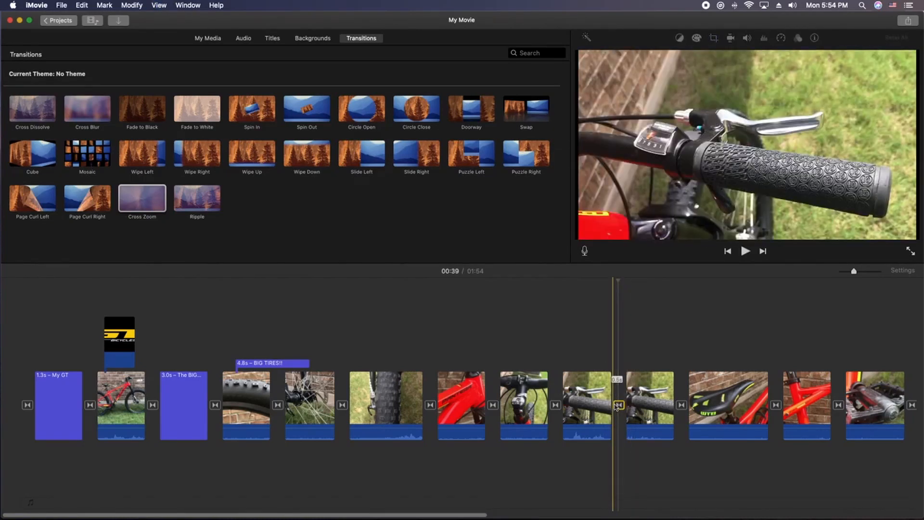
pyautogui.press('Delete')
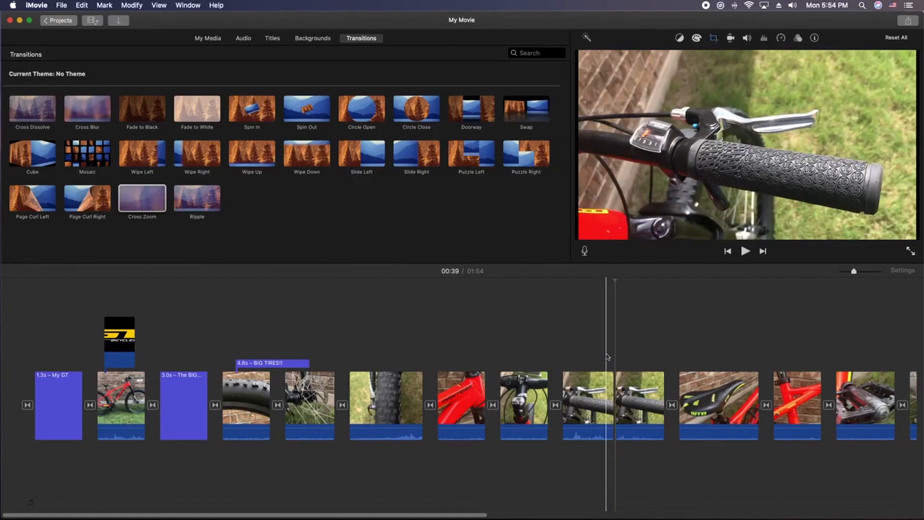
pyautogui.press('space')
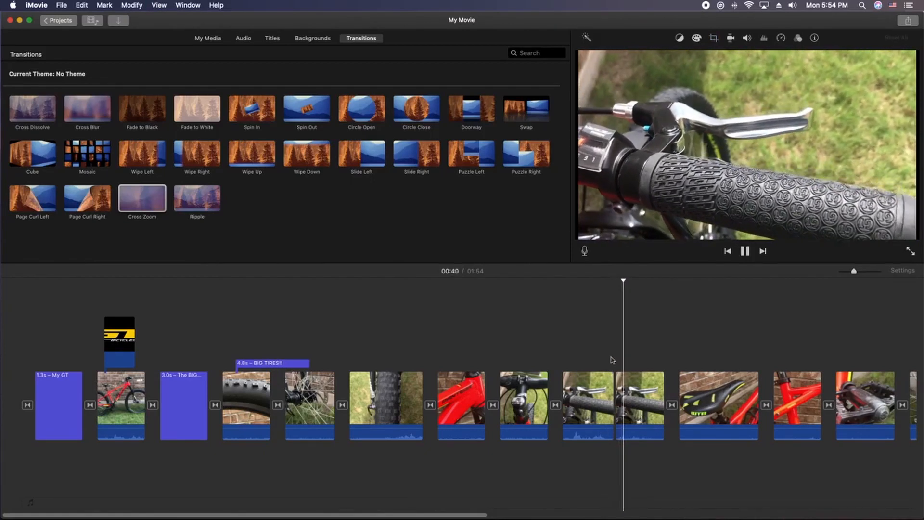
# Apply the Ken Burns crop style to the red frame clip with the Triple Triangle Design decal
pyautogui.press('space')
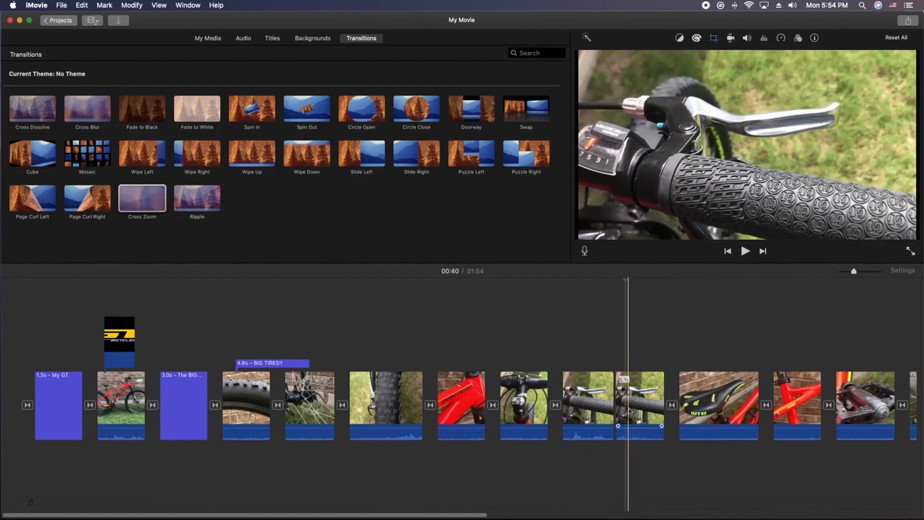
pyautogui.click(721, 397)
pyautogui.click(786, 404)
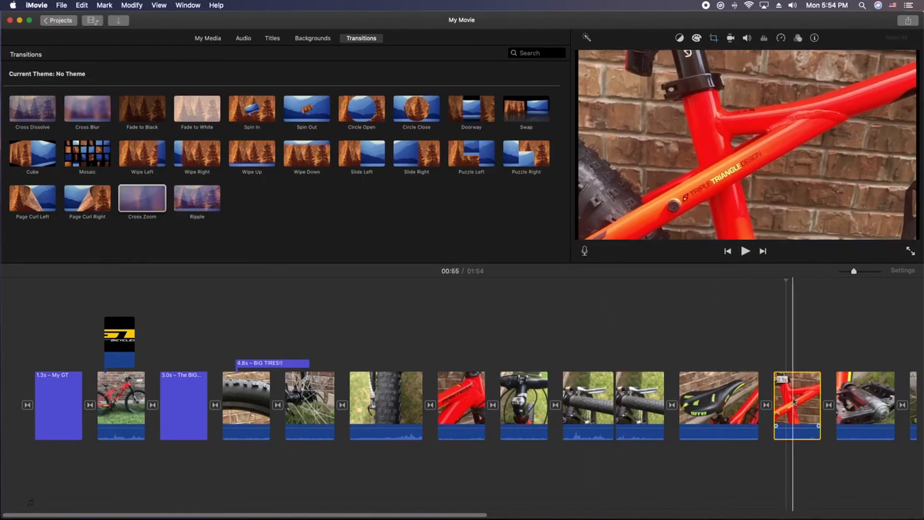
pyautogui.click(802, 396)
pyautogui.click(680, 38)
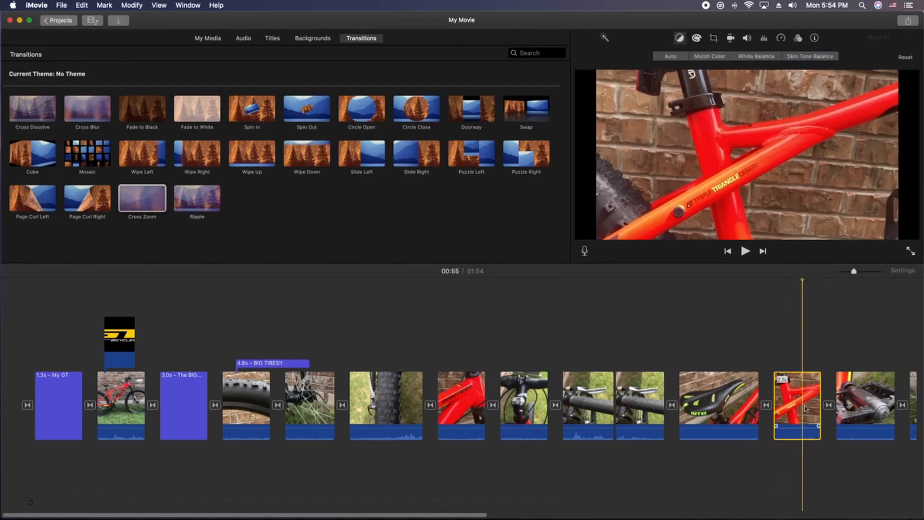
pyautogui.click(715, 38)
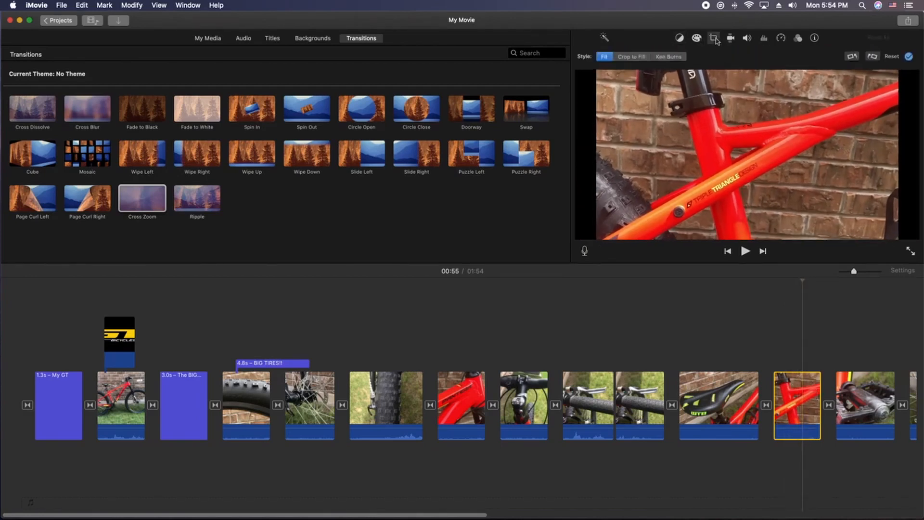
pyautogui.click(663, 58)
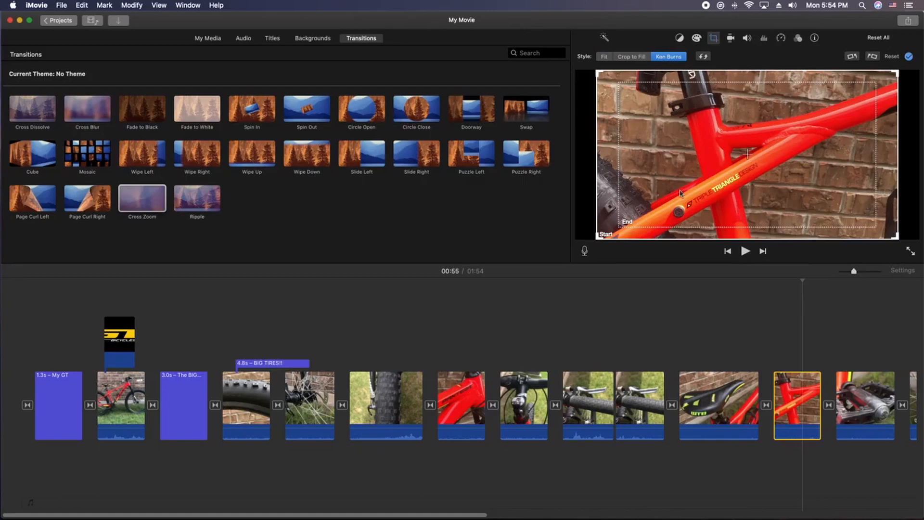
# Set the Ken Burns end frame tightly around the Triple Triangle Design decal, apply it, and play back the clip
pyautogui.moveTo(627, 225); pyautogui.dragTo(735, 159)
pyautogui.click(626, 219)
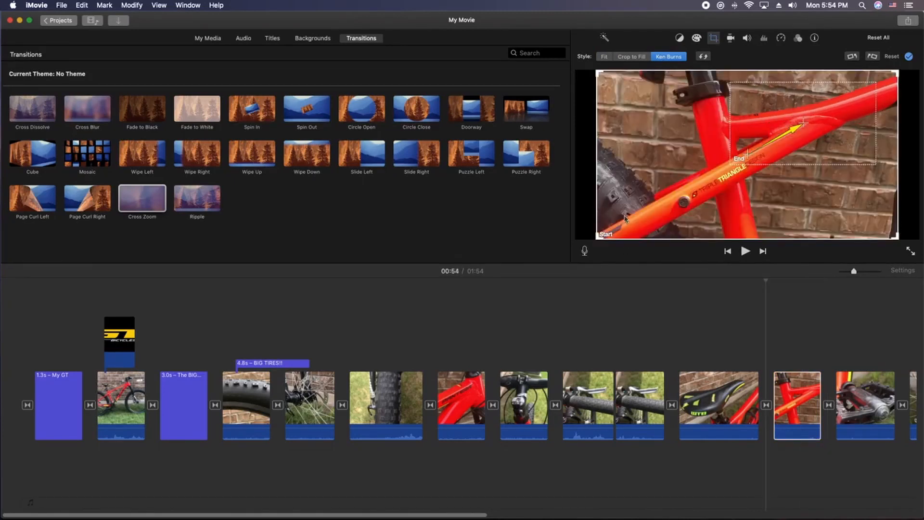
pyautogui.moveTo(597, 237)
pyautogui.mouseDown()
pyautogui.moveTo(701, 181)
pyautogui.moveTo(601, 249)
pyautogui.mouseUp()
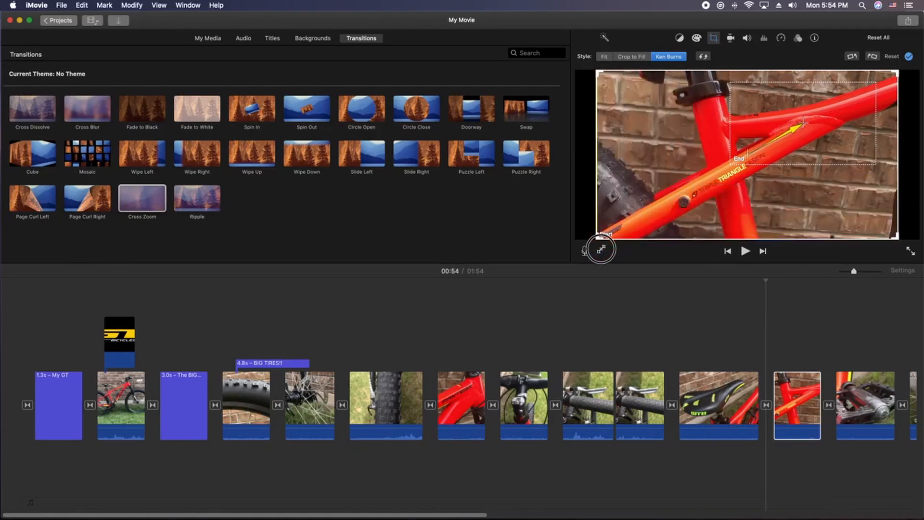
pyautogui.click(769, 131)
pyautogui.moveTo(809, 115); pyautogui.dragTo(755, 190)
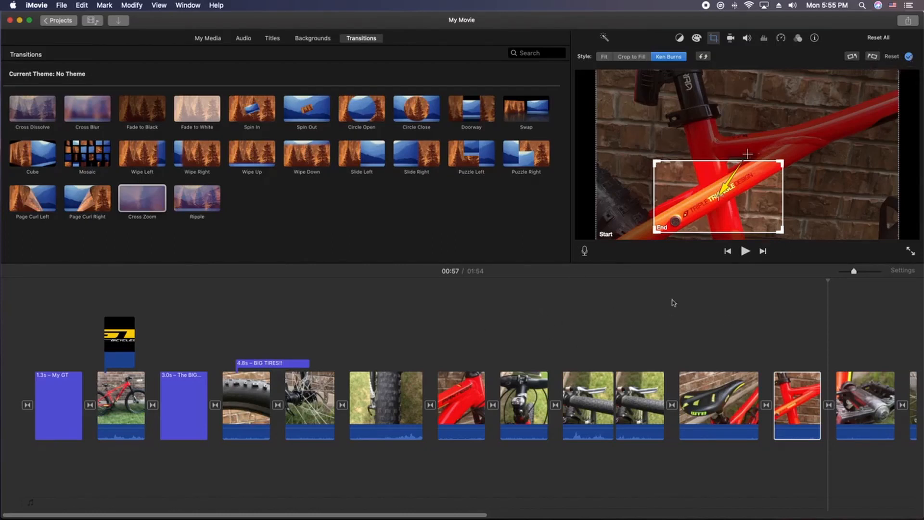
pyautogui.click(910, 57)
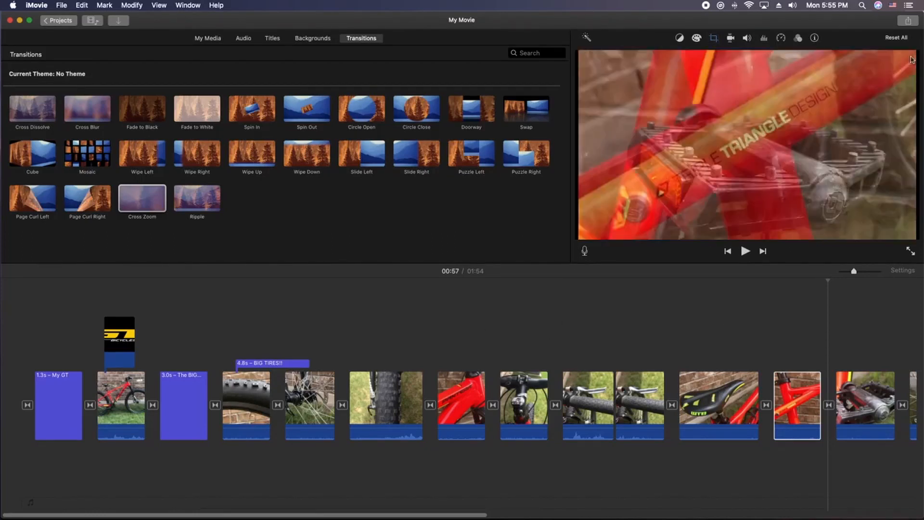
pyautogui.press('space')
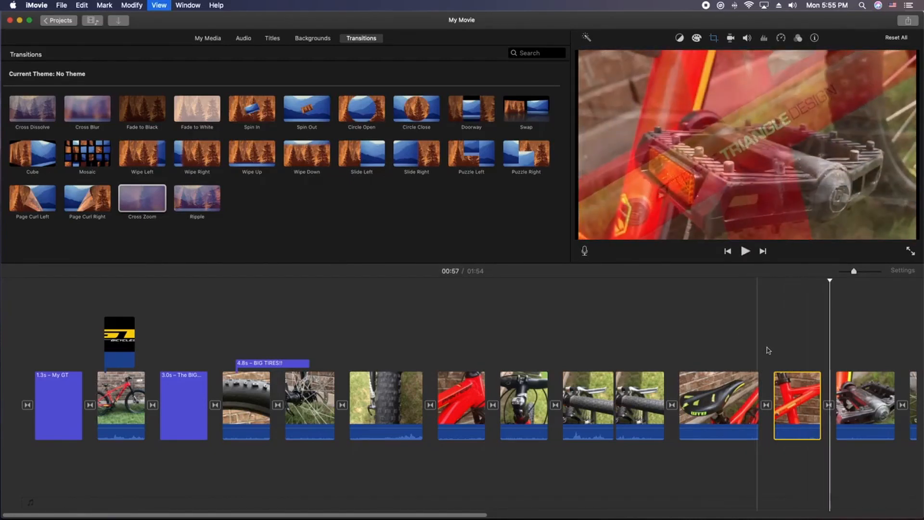
# Reopen the red frame clip's crop settings, review the Ken Burns start and end frames, and close them
pyautogui.click(808, 395)
pyautogui.click(803, 401)
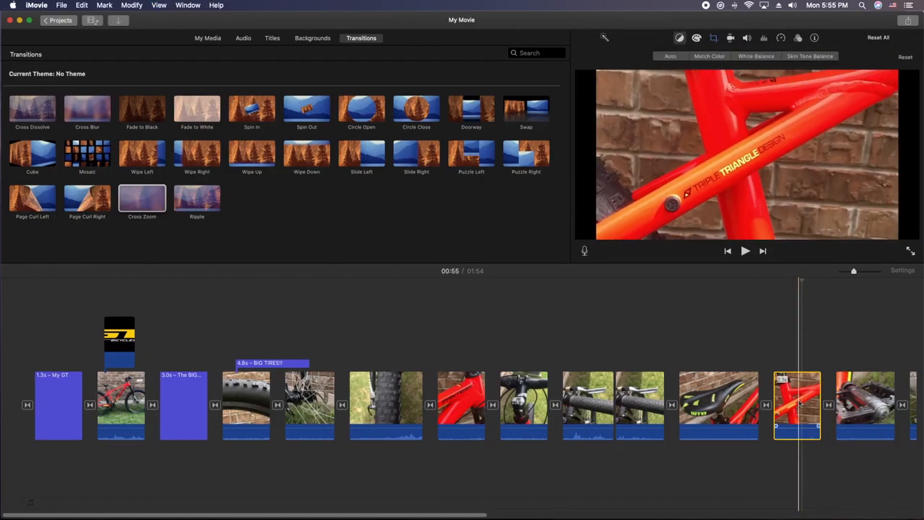
pyautogui.click(714, 38)
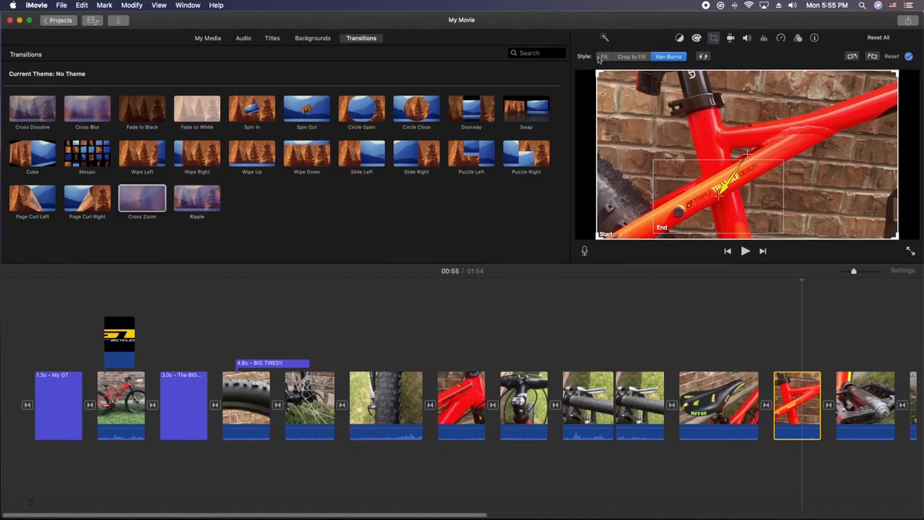
pyautogui.click(908, 57)
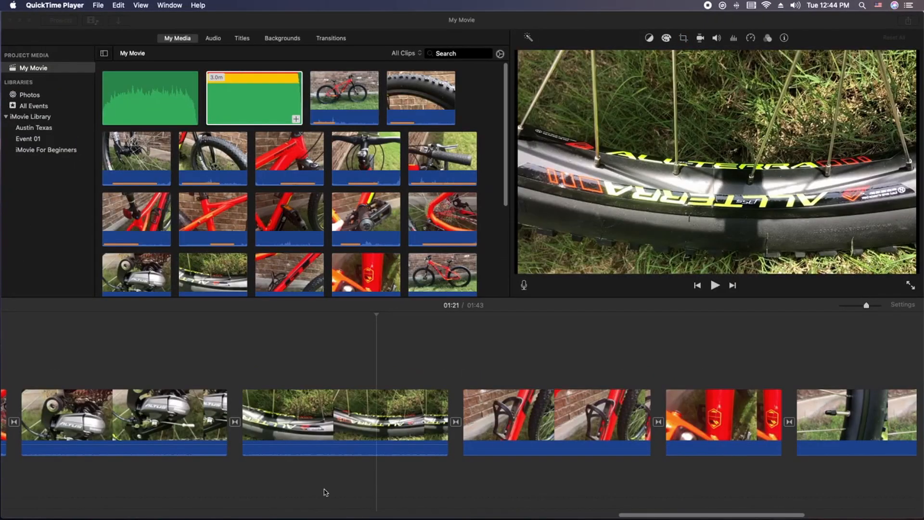
# Add a freeze frame at 01:21 in the ALLTERRA wheel rim clip and play it back
pyautogui.click(326, 492)
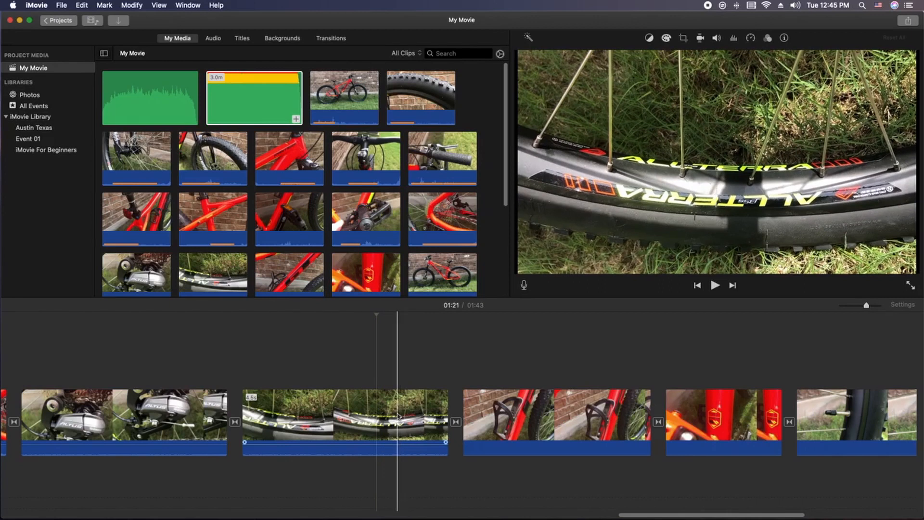
pyautogui.rightClick(392, 414)
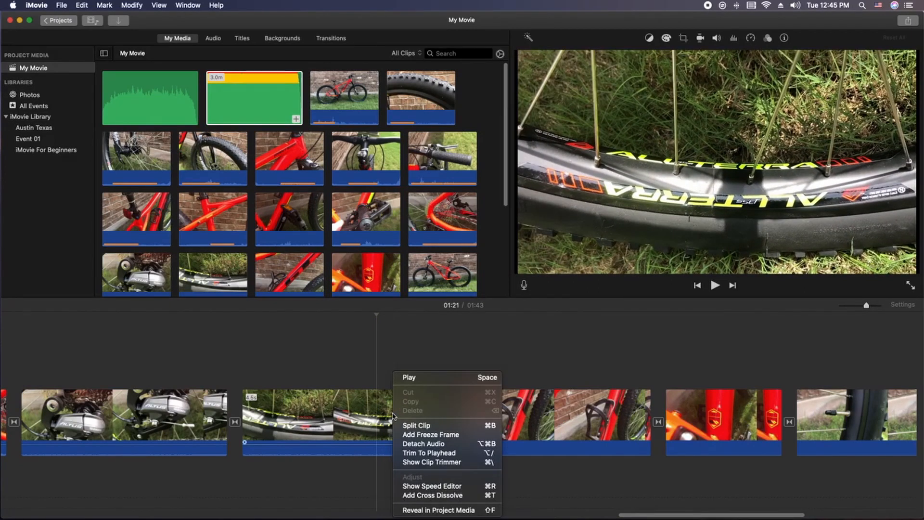
pyautogui.click(418, 436)
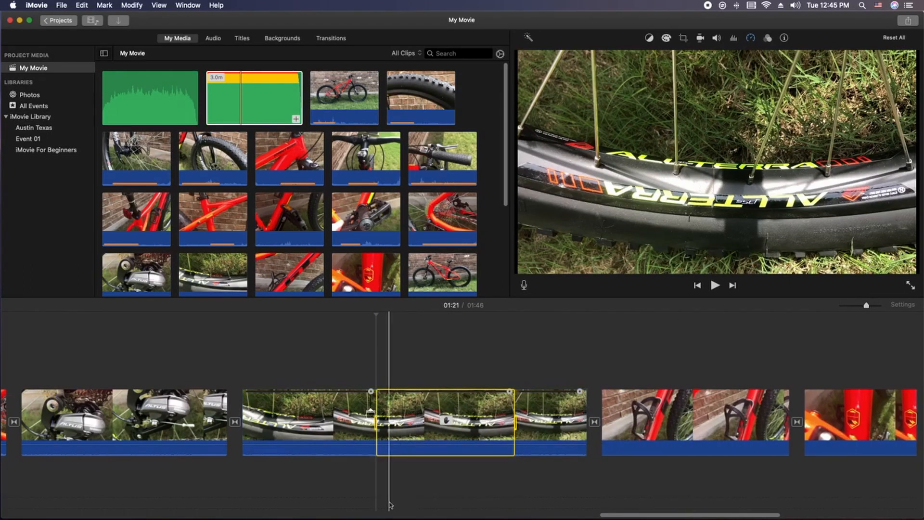
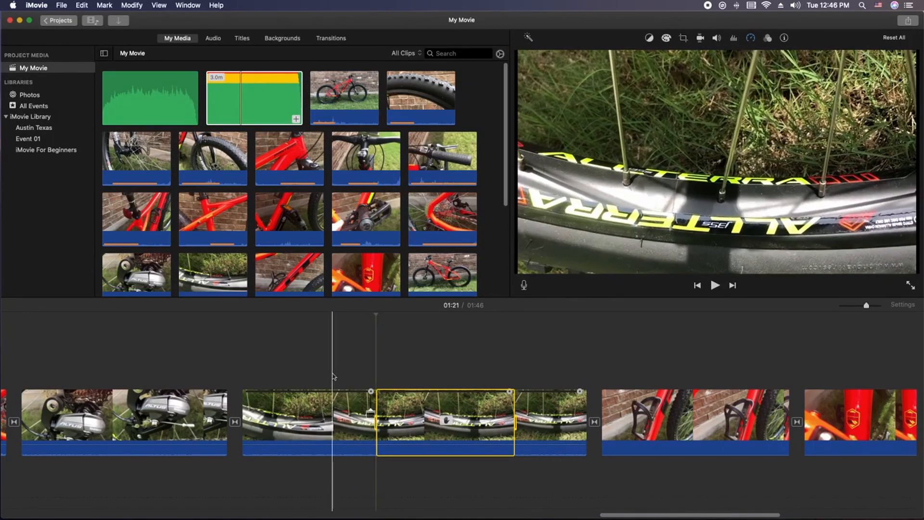
pyautogui.click(241, 373)
pyautogui.press('space')
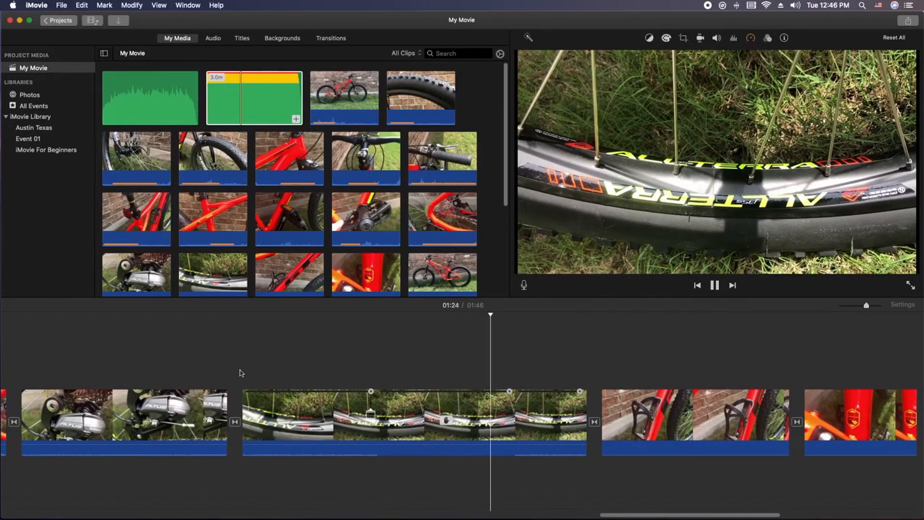
pyautogui.press('space')
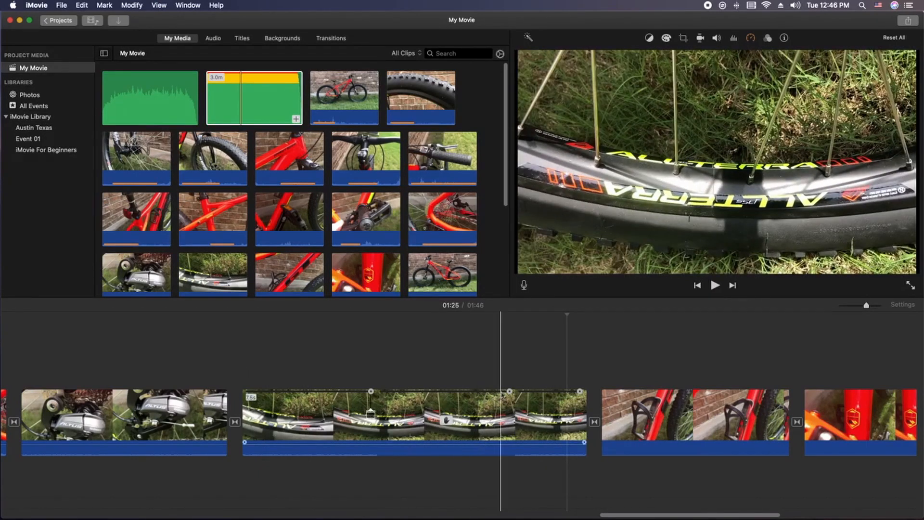
# Shorten the wheel rim clip's freeze frame and the segment before it, and play back the clip
pyautogui.moveTo(510, 393); pyautogui.dragTo(442, 391)
pyautogui.moveTo(371, 391); pyautogui.dragTo(386, 392)
pyautogui.moveTo(458, 391); pyautogui.dragTo(369, 391)
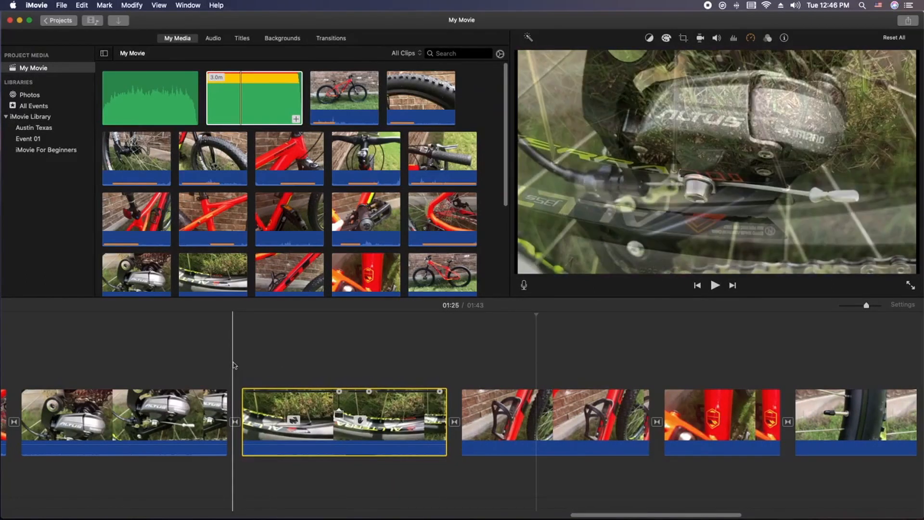
pyautogui.press('space')
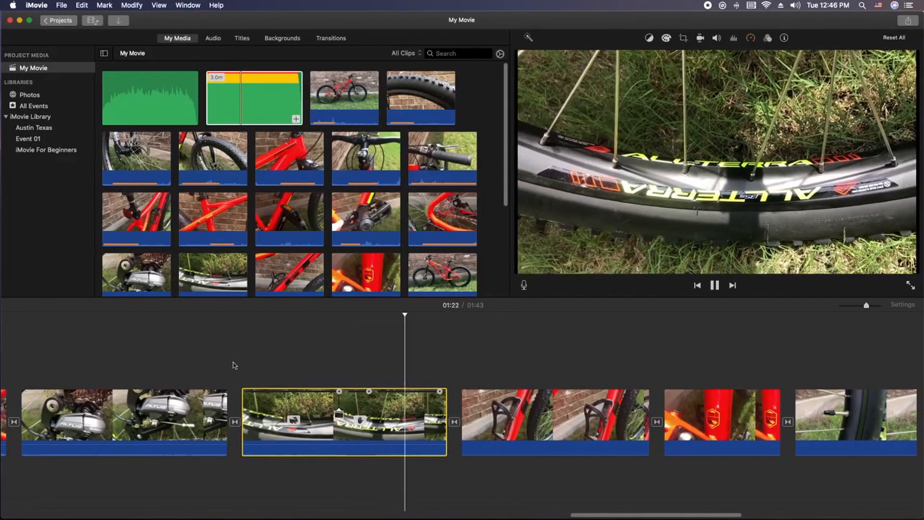
pyautogui.press('space')
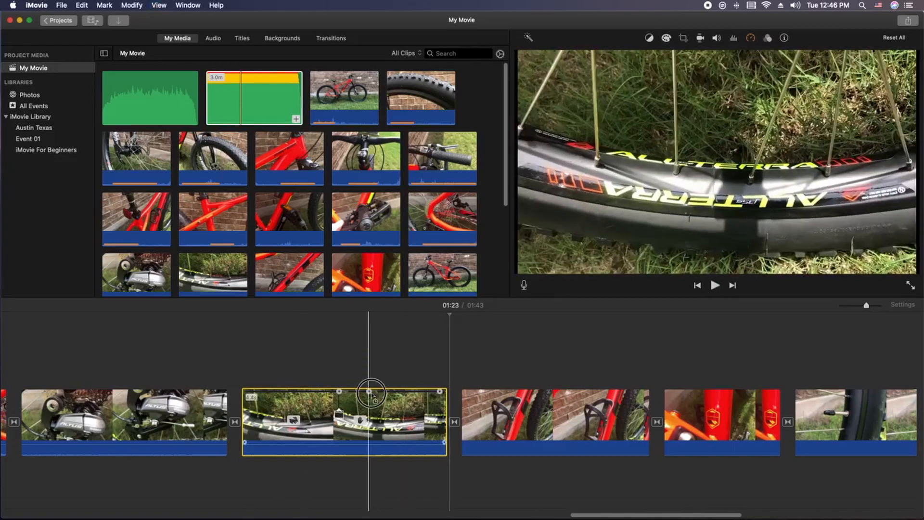
# Try a slightly longer freeze frame in the wheel rim clip, play it back, and undo the last change
pyautogui.moveTo(369, 391); pyautogui.dragTo(387, 390)
pyautogui.press('space')
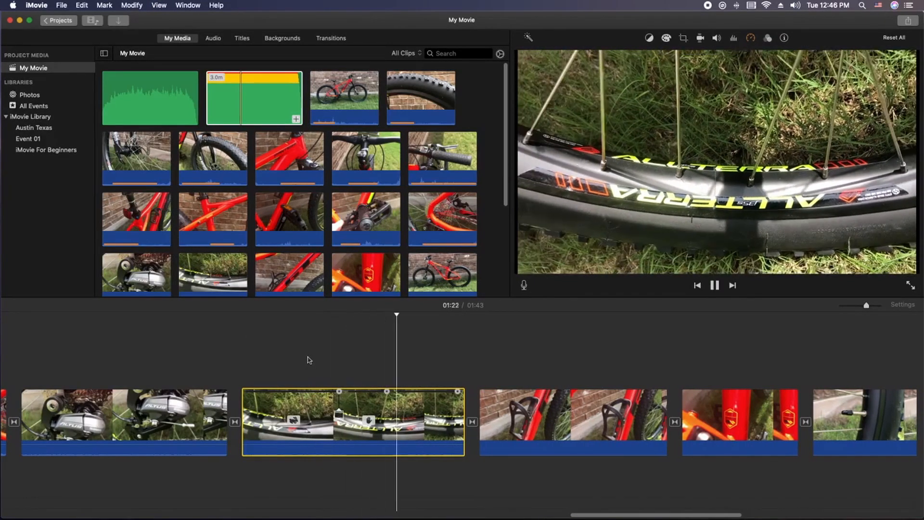
pyautogui.press('space')
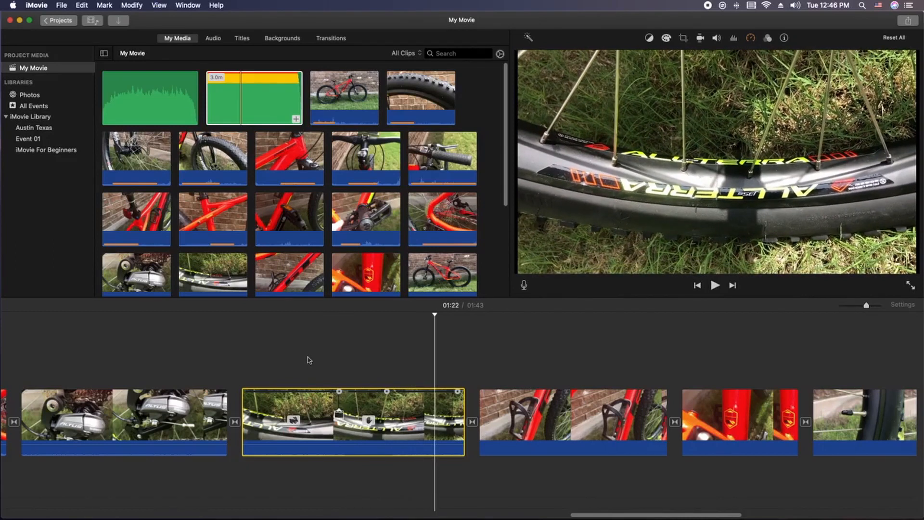
pyautogui.press('super+z')
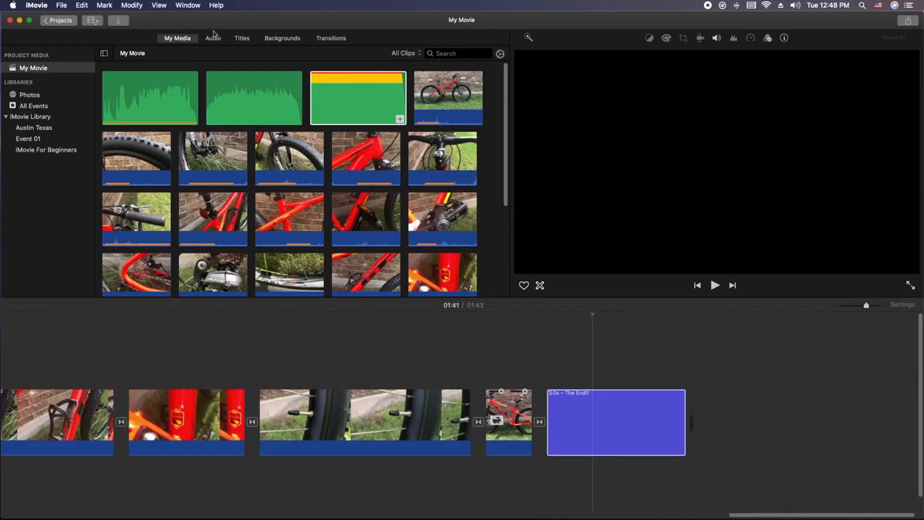
# Add the Underwater background after the closing "The End!!" title, extend it to about 20 s, and play it back
pyautogui.click(278, 41)
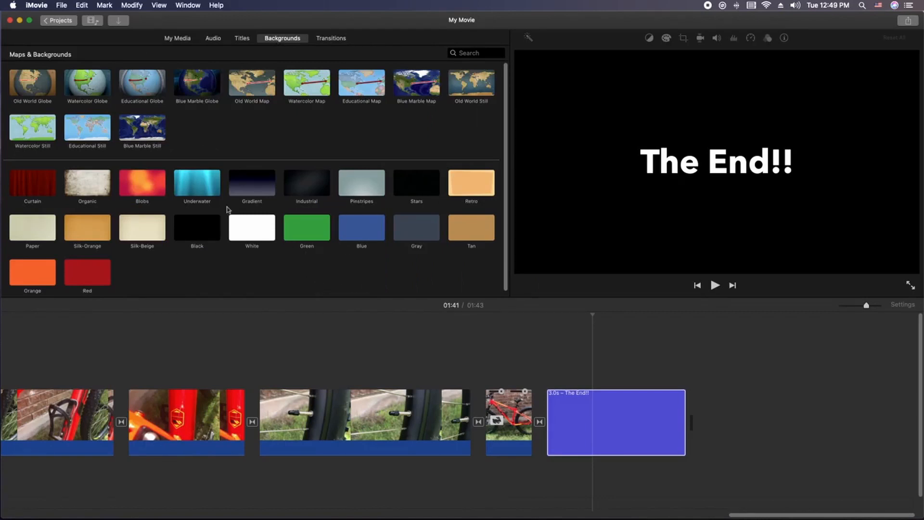
pyautogui.moveTo(192, 190); pyautogui.dragTo(712, 407)
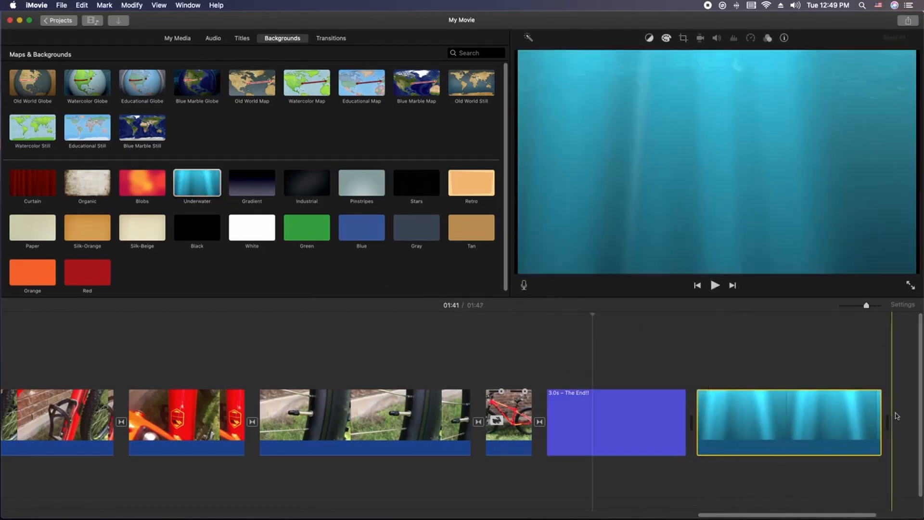
pyautogui.moveTo(881, 422); pyautogui.dragTo(919, 411)
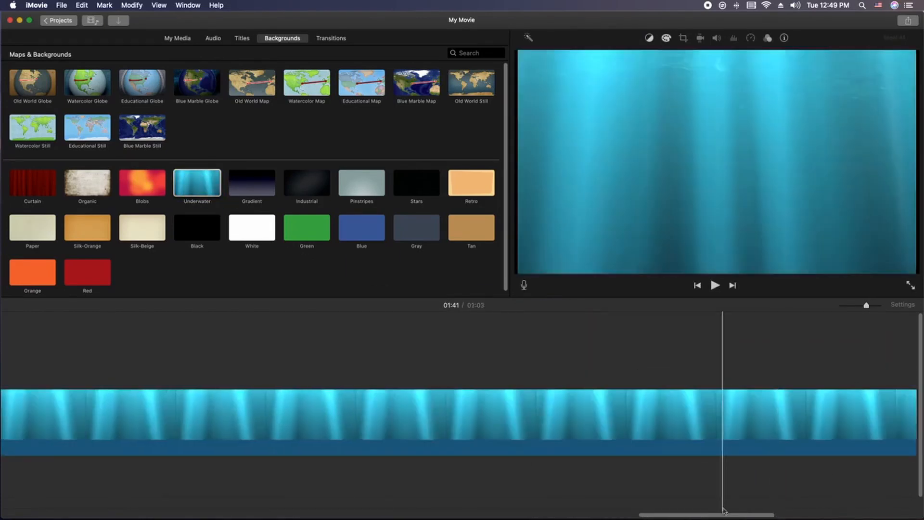
pyautogui.moveTo(724, 515)
pyautogui.mouseDown()
pyautogui.moveTo(599, 515)
pyautogui.moveTo(711, 516)
pyautogui.mouseUp()
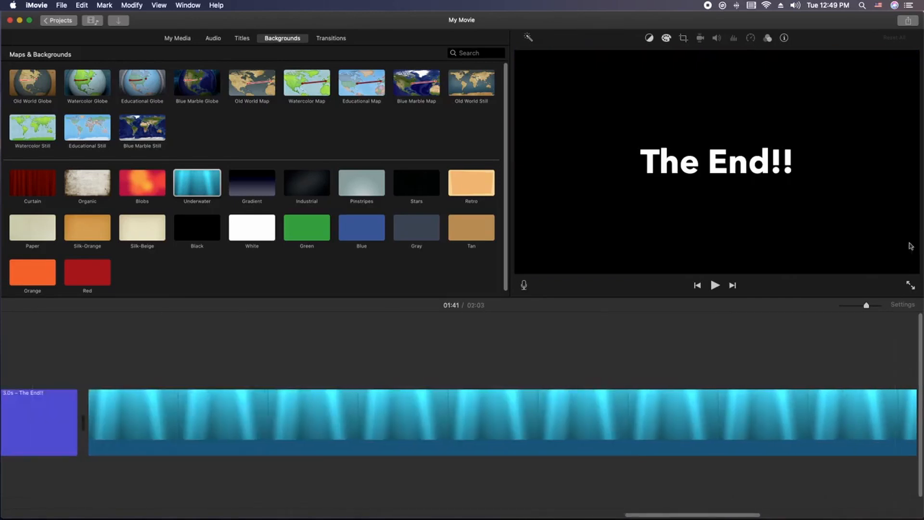
pyautogui.moveTo(867, 305)
pyautogui.mouseDown()
pyautogui.moveTo(848, 309)
pyautogui.moveTo(861, 306)
pyautogui.mouseUp()
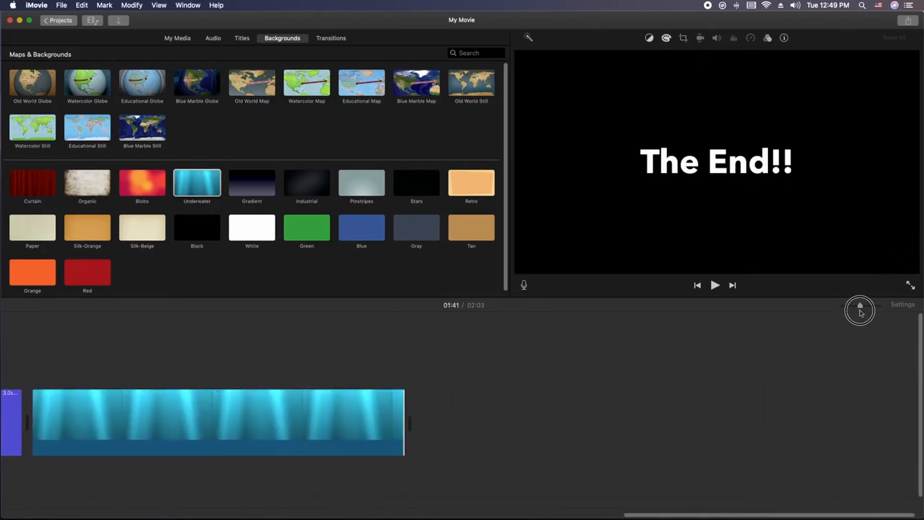
pyautogui.moveTo(789, 514); pyautogui.dragTo(675, 514)
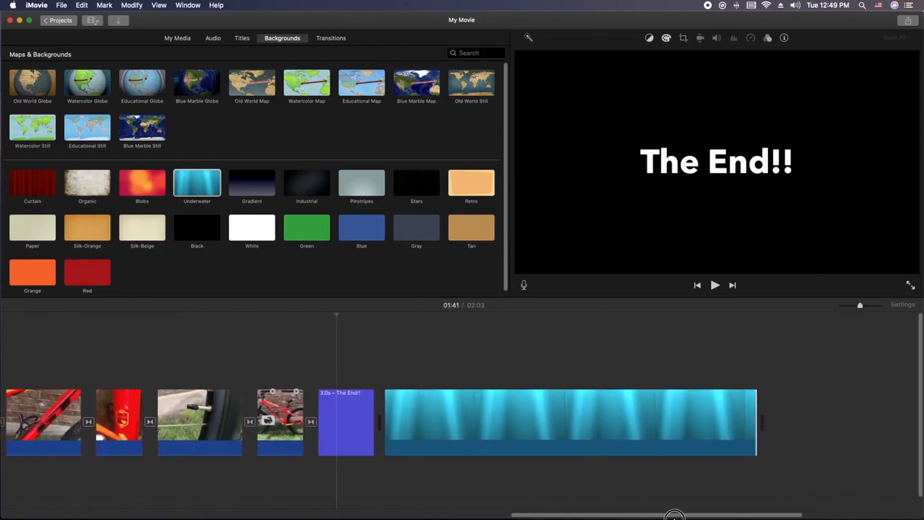
pyautogui.press('space')
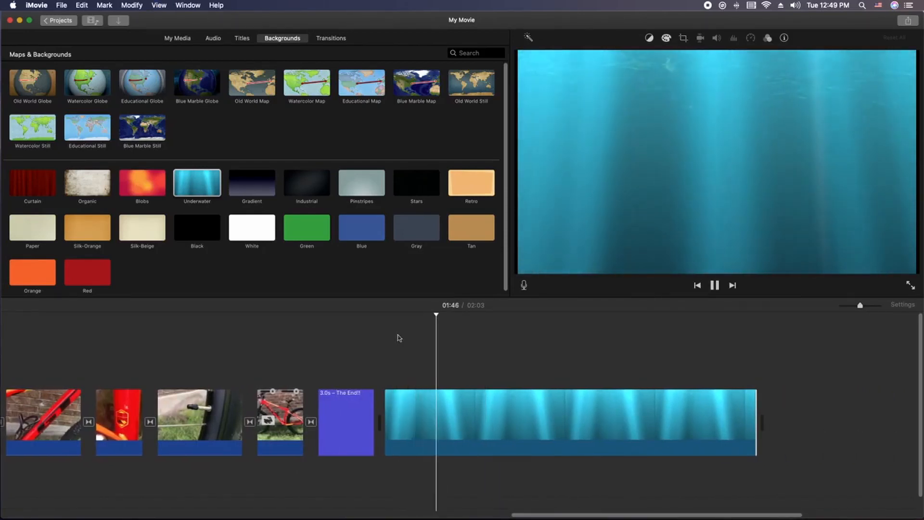
pyautogui.press('space')
# Place the full bike clip from the project media above the start of the Underwater background
pyautogui.click(495, 424)
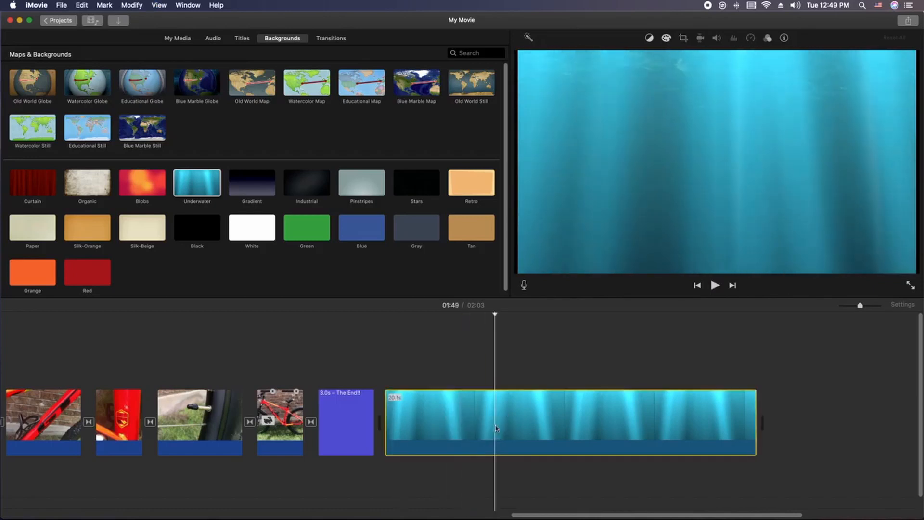
pyautogui.click(178, 39)
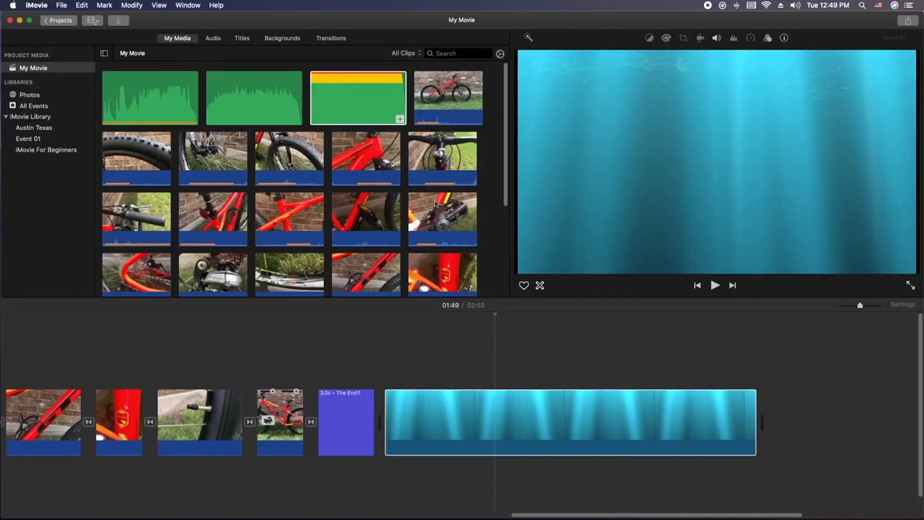
pyautogui.scroll(-4, 436, 203)
pyautogui.scroll(4, 436, 203)
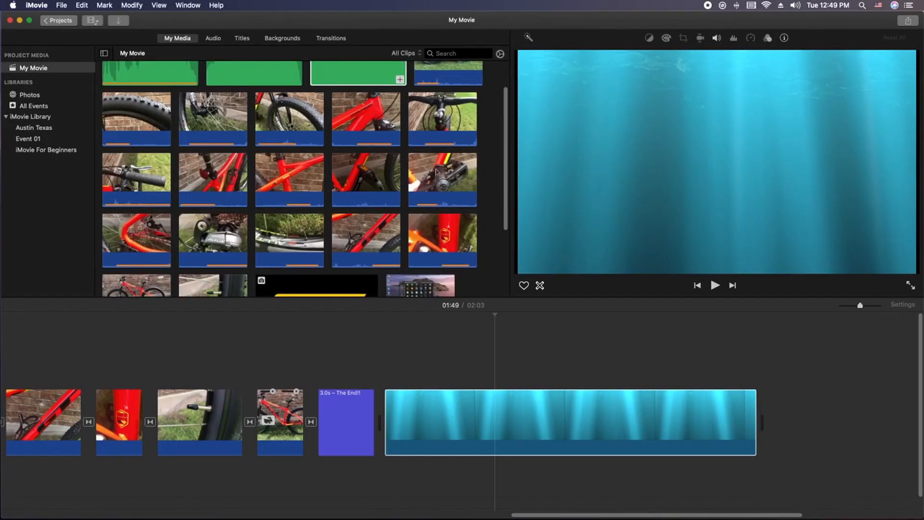
pyautogui.click(442, 83)
pyautogui.moveTo(441, 83); pyautogui.dragTo(391, 359)
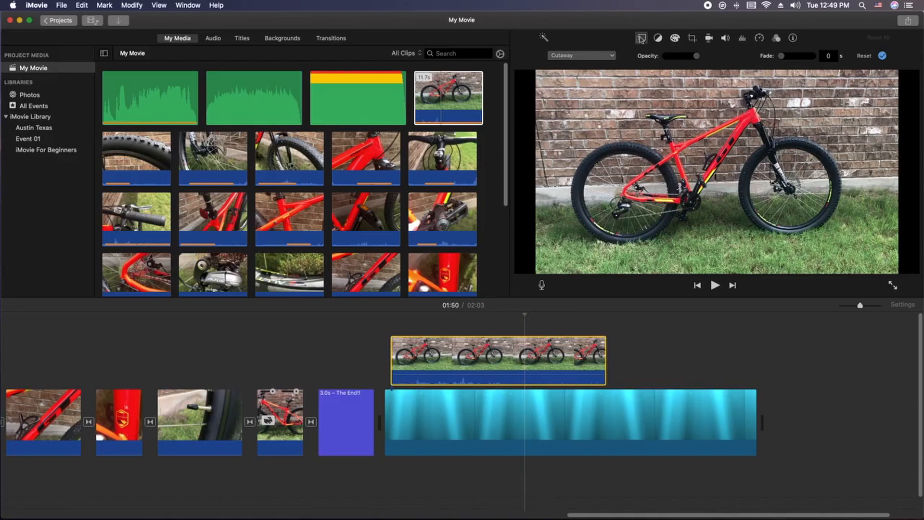
# Set the bike clip's overlay mode to Picture in Picture and enlarge it to nearly fill the frame
pyautogui.click(610, 56)
pyautogui.click(596, 90)
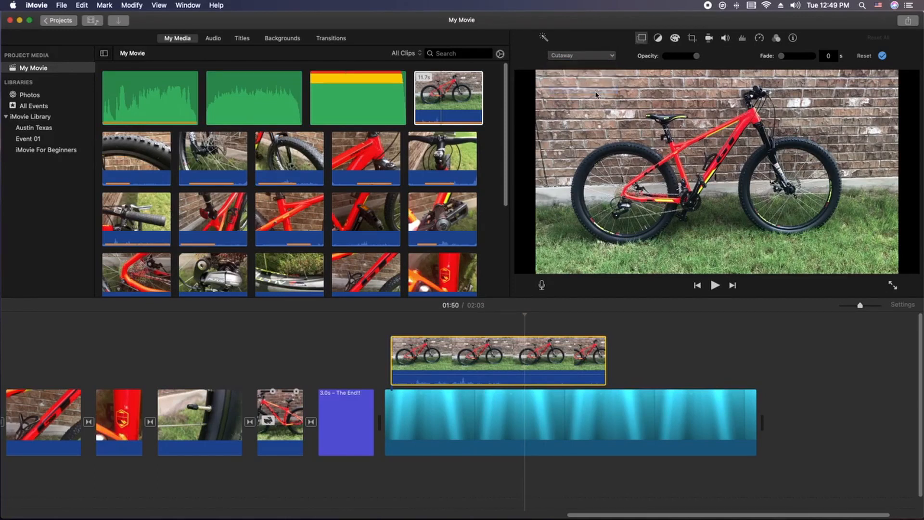
pyautogui.moveTo(797, 97); pyautogui.dragTo(579, 87)
pyautogui.moveTo(639, 128); pyautogui.dragTo(883, 268)
pyautogui.moveTo(836, 227)
pyautogui.mouseDown()
pyautogui.moveTo(833, 217)
pyautogui.moveTo(831, 225)
pyautogui.mouseUp()
# Give the picture-in-picture bike clip the thick black border, shrink it slightly, and play it back
pyautogui.click(736, 56)
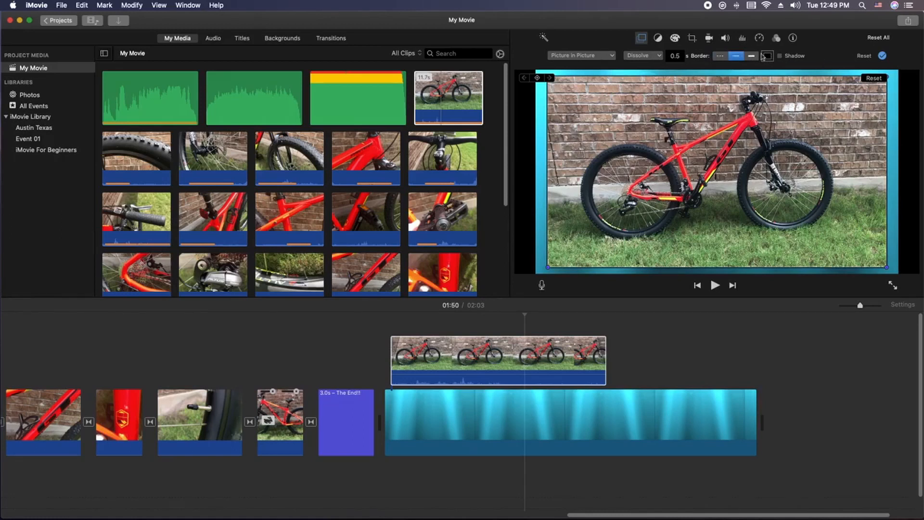
pyautogui.click(755, 57)
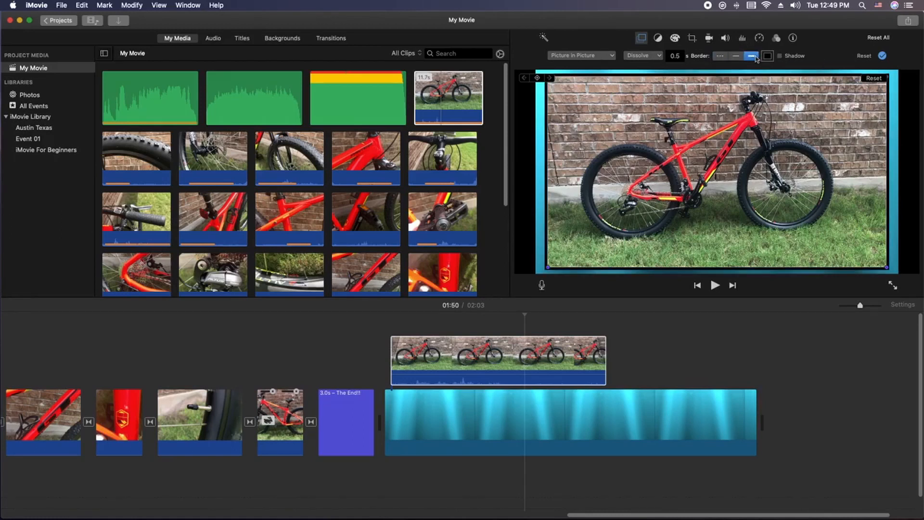
pyautogui.moveTo(768, 132)
pyautogui.mouseDown()
pyautogui.moveTo(763, 123)
pyautogui.moveTo(775, 133)
pyautogui.moveTo(761, 135)
pyautogui.moveTo(778, 133)
pyautogui.mouseUp()
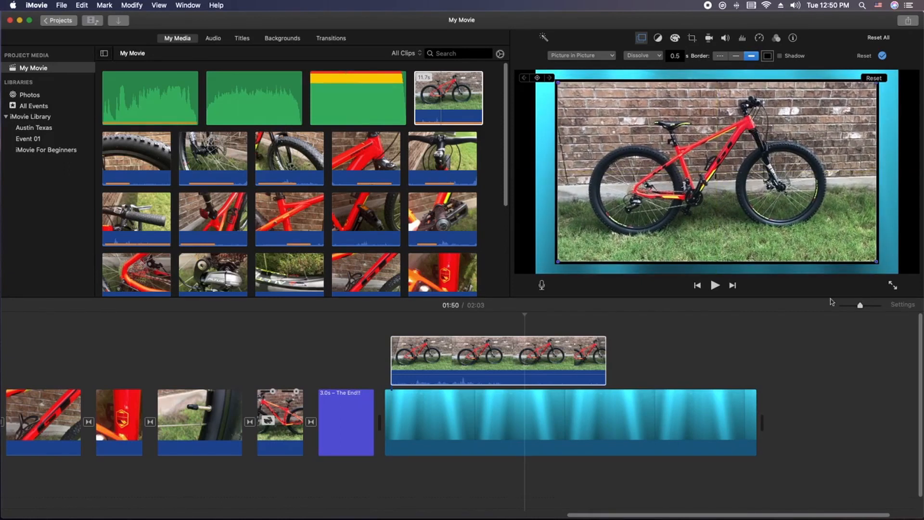
pyautogui.click(384, 343)
pyautogui.press('space')
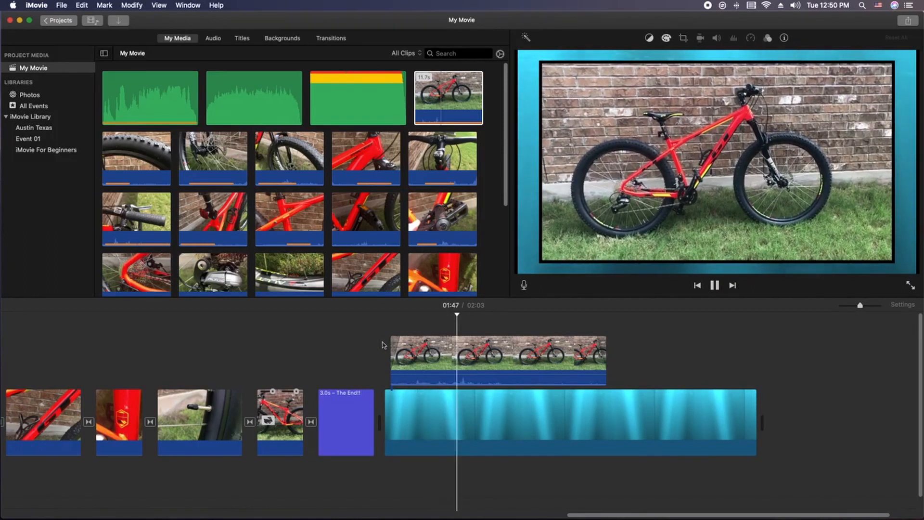
pyautogui.click(383, 346)
pyautogui.press('space')
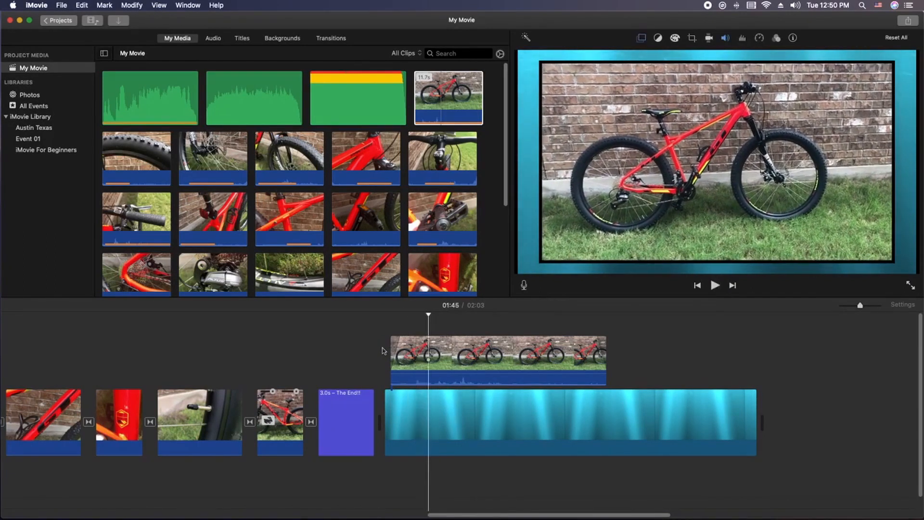
# Detach the audio from the picture-in-picture bike clip above the Underwater background
pyautogui.click(478, 361)
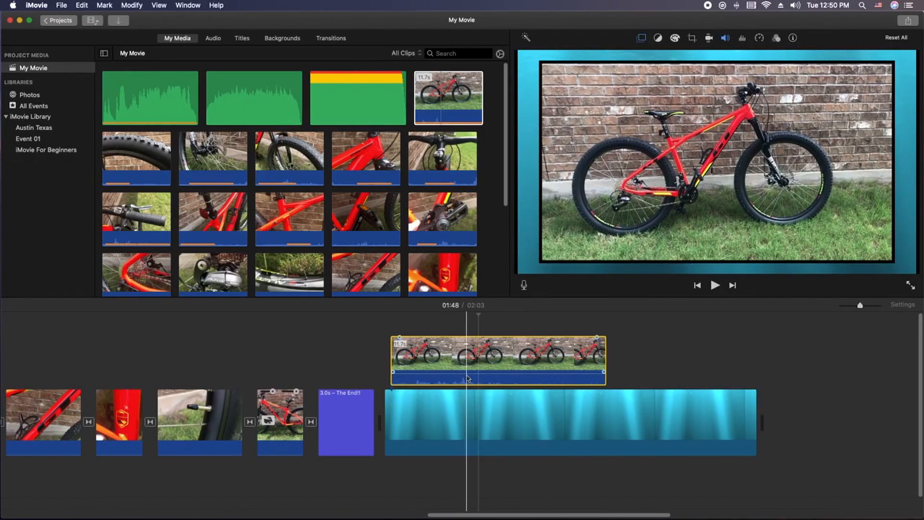
pyautogui.click(466, 373)
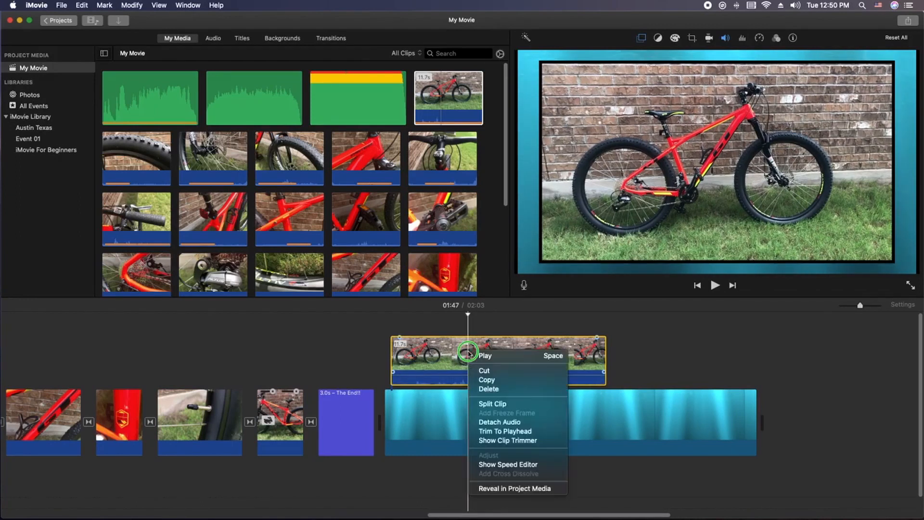
pyautogui.rightClick(468, 351)
pyautogui.click(508, 422)
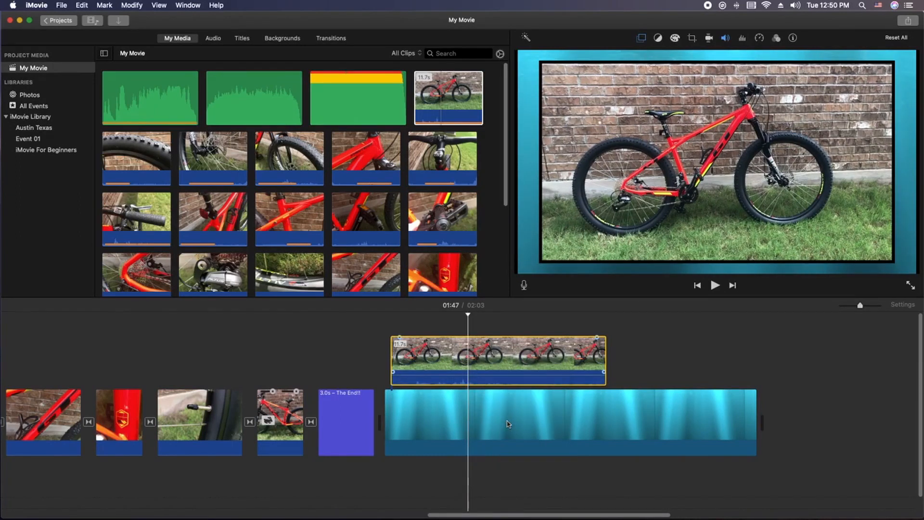
# Delete the detached Bike_01 audio and play back the picture-in-picture section
pyautogui.click(438, 476)
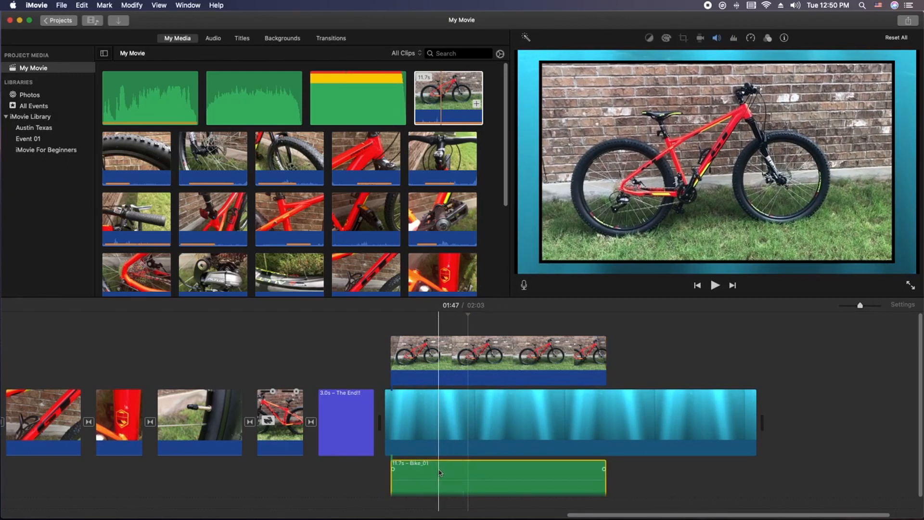
pyautogui.click(489, 477)
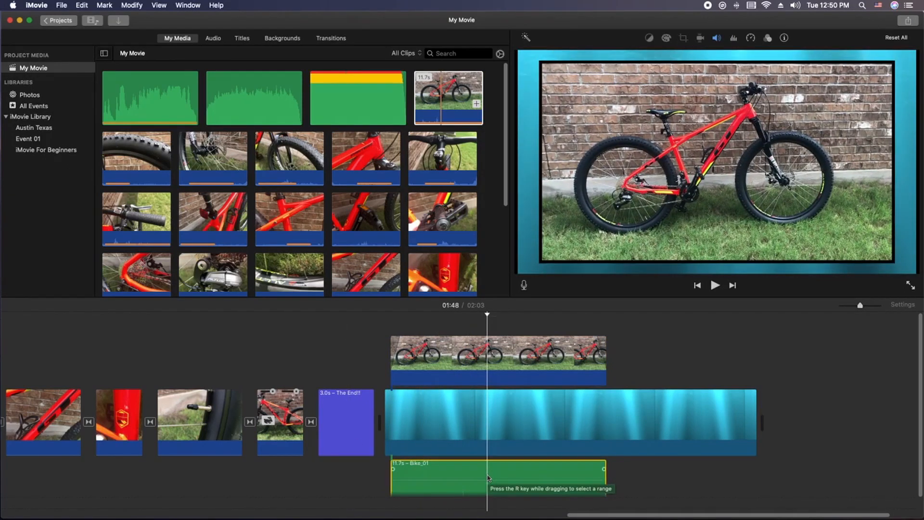
pyautogui.press('Delete')
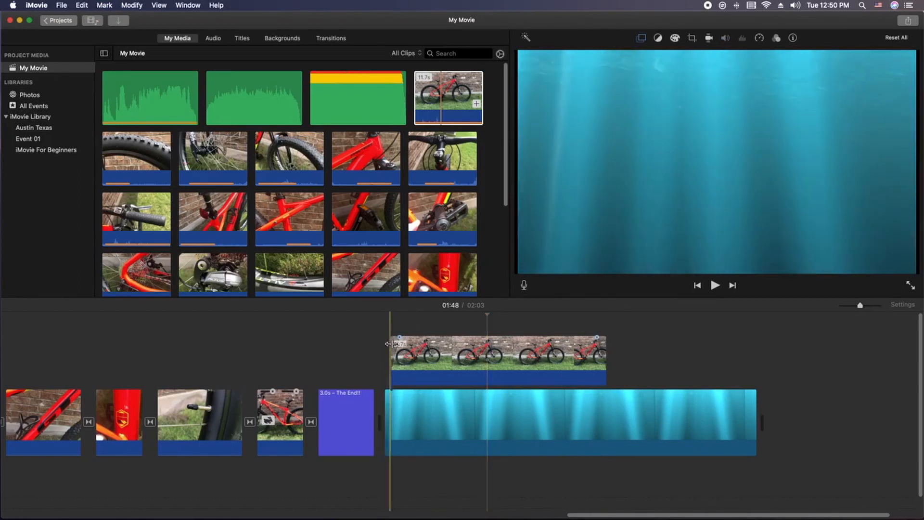
pyautogui.press('space')
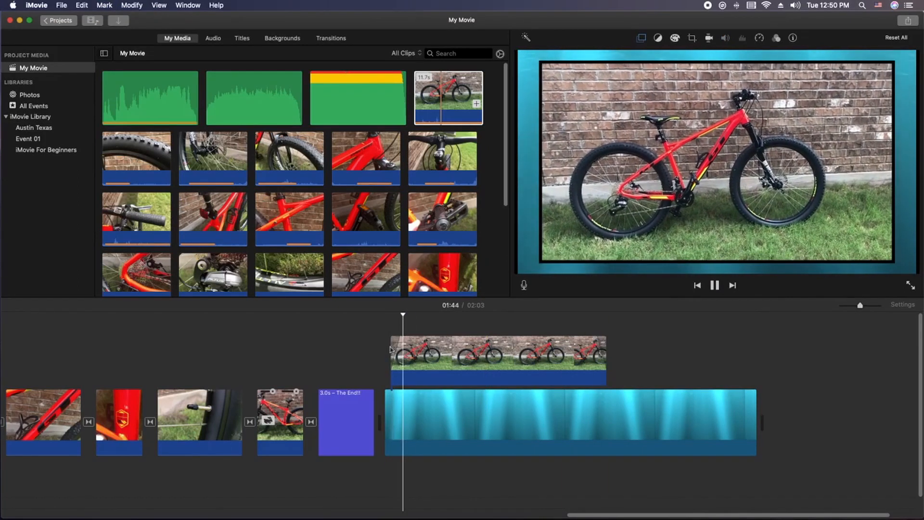
pyautogui.press('space')
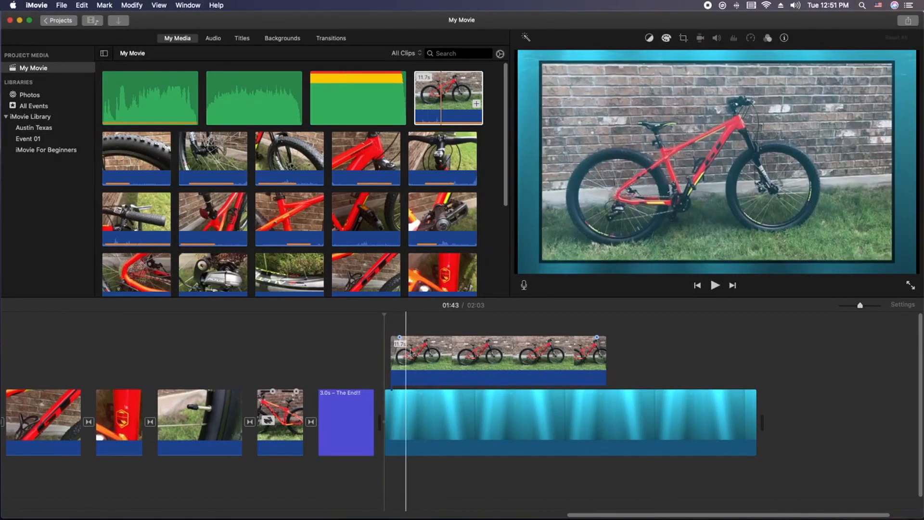
# Remove the overlay bike clip's dissolves, align its start with the Underwater background, and play it back
pyautogui.click(400, 338)
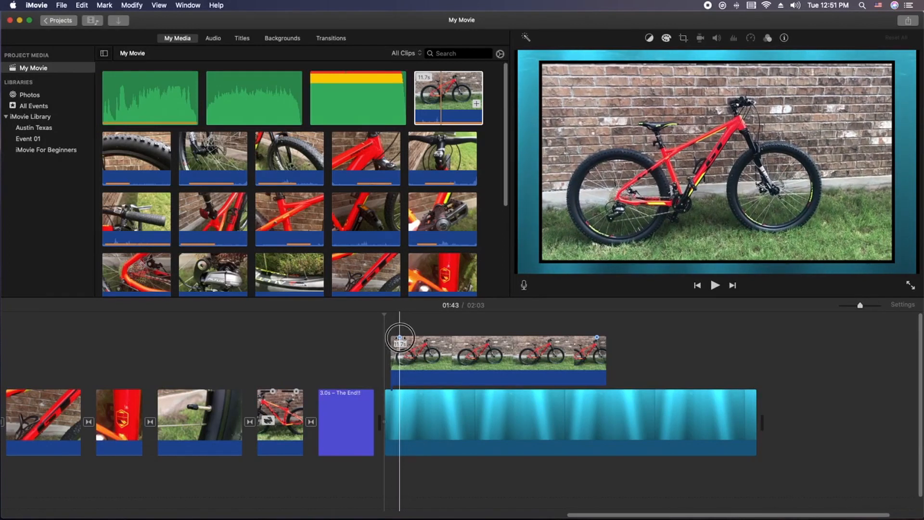
pyautogui.moveTo(400, 338); pyautogui.dragTo(391, 337)
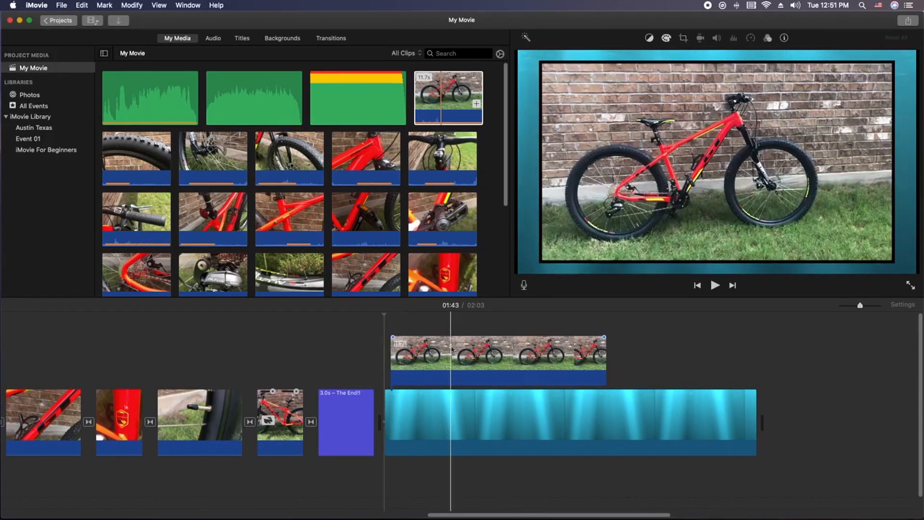
pyautogui.moveTo(451, 364); pyautogui.dragTo(439, 362)
pyautogui.click(371, 354)
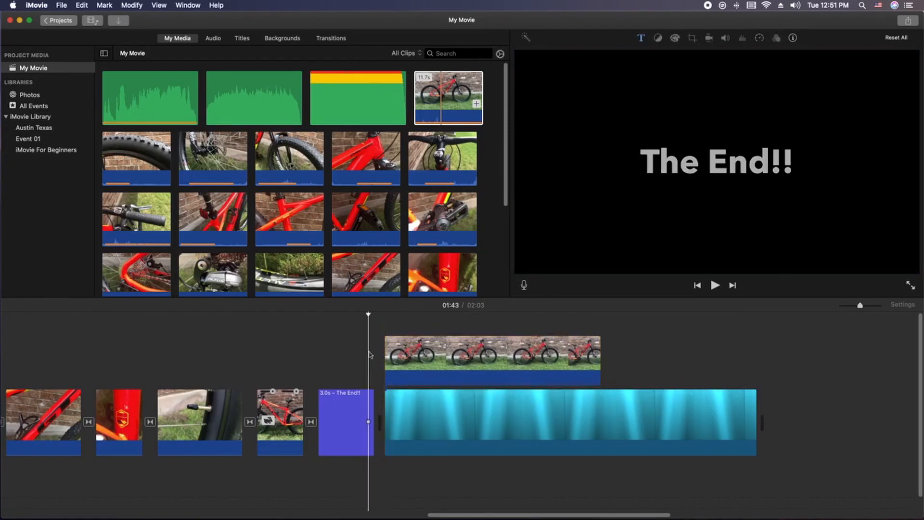
pyautogui.press('space')
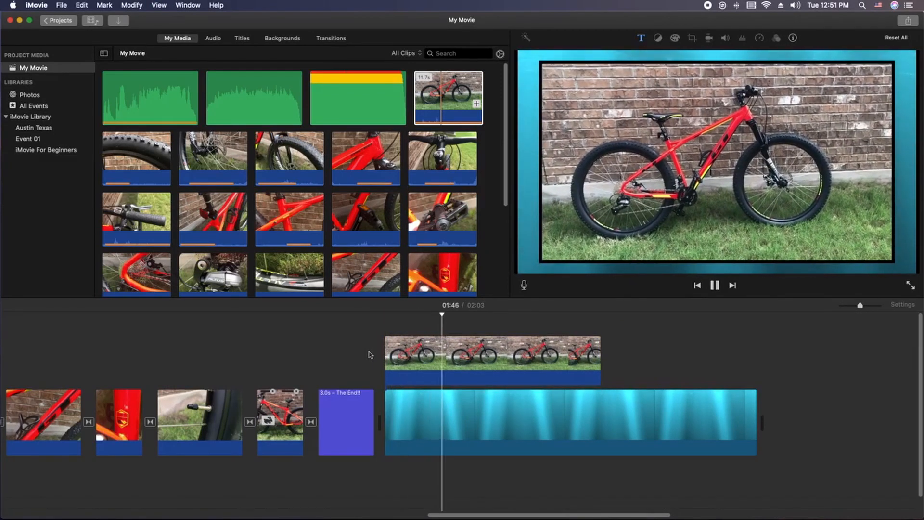
pyautogui.press('space')
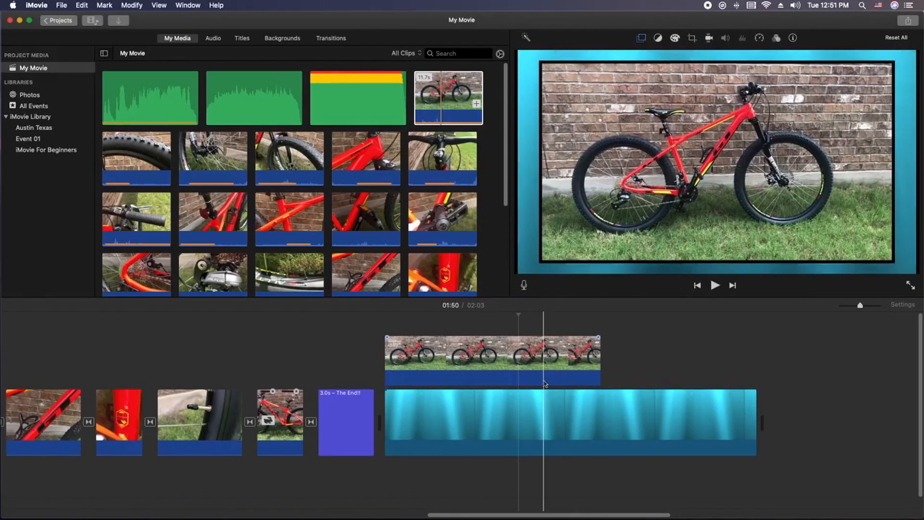
# Trim the end of the Underwater background back to around the end of the overlay bike clip
pyautogui.click(542, 428)
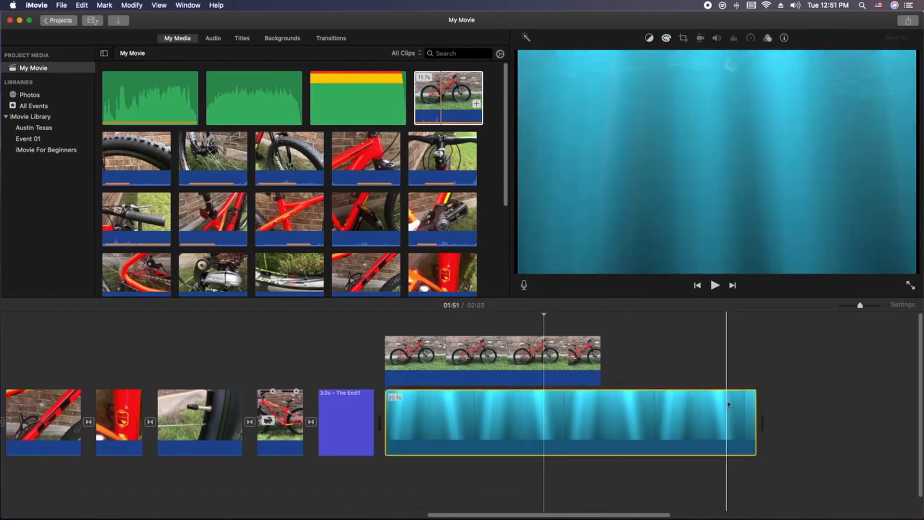
pyautogui.moveTo(758, 425); pyautogui.dragTo(583, 409)
pyautogui.click(283, 39)
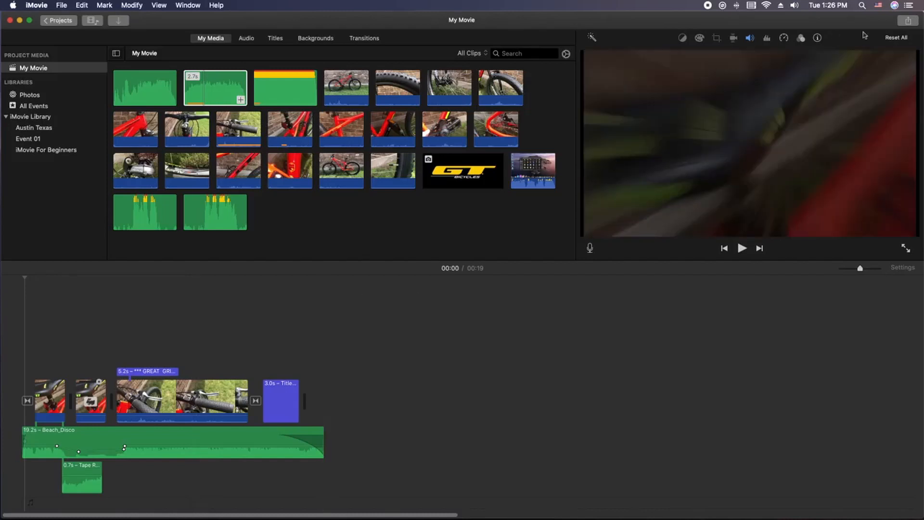
# Start a file export of the movie titled "My GT", with description "Bike Video" and tags "iMovie, GT, Bikes"
pyautogui.click(916, 23)
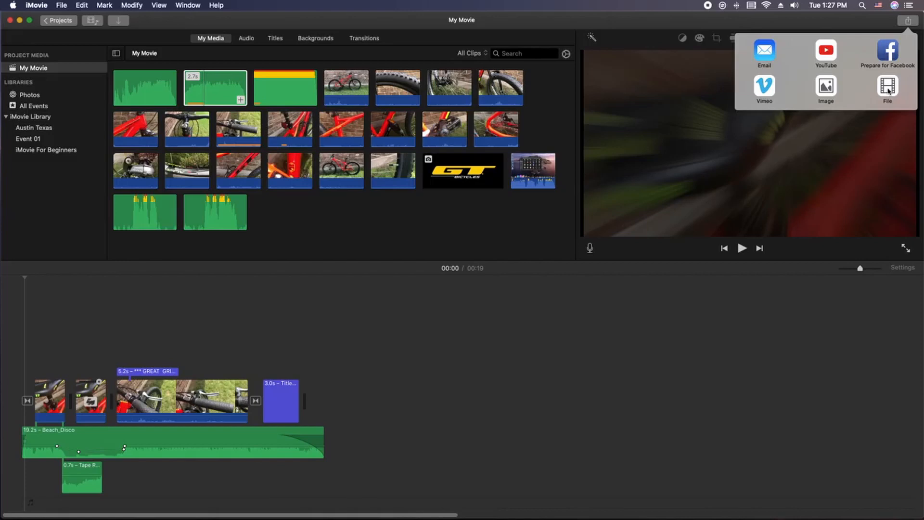
pyautogui.click(887, 87)
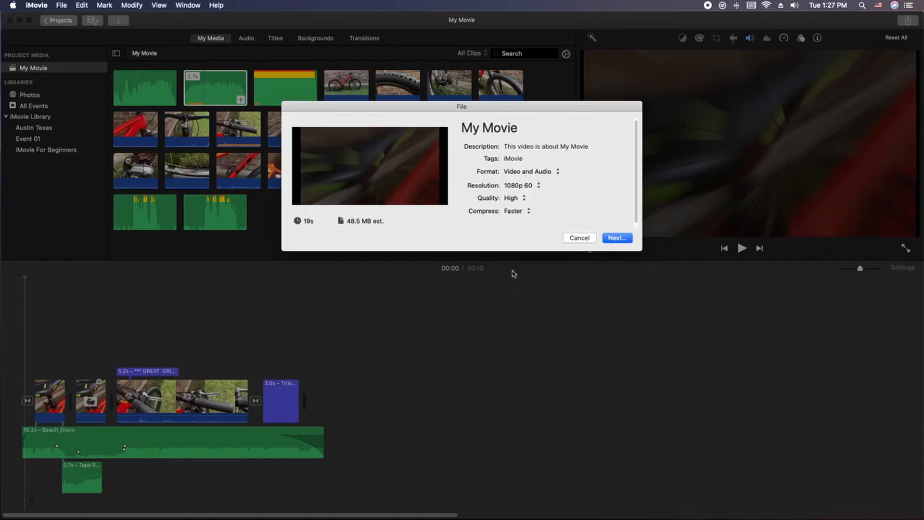
pyautogui.tripleClick(527, 128)
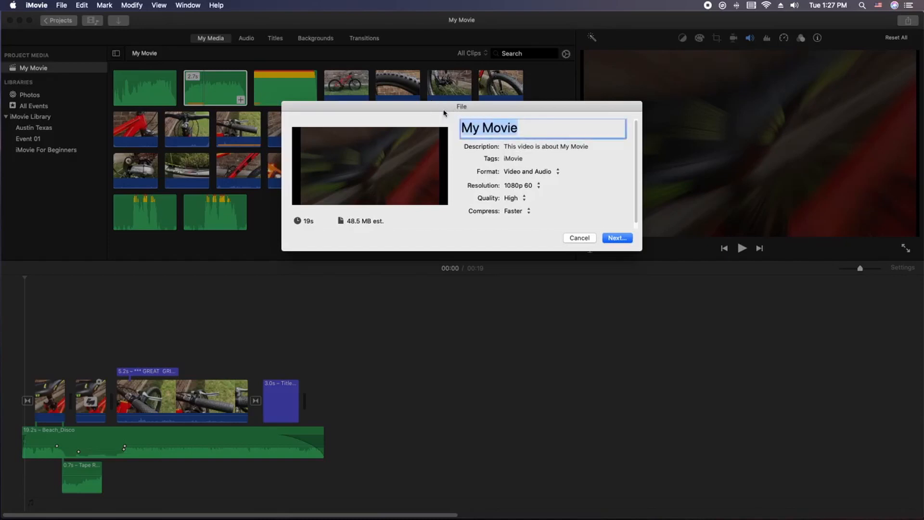
pyautogui.write('My GT')
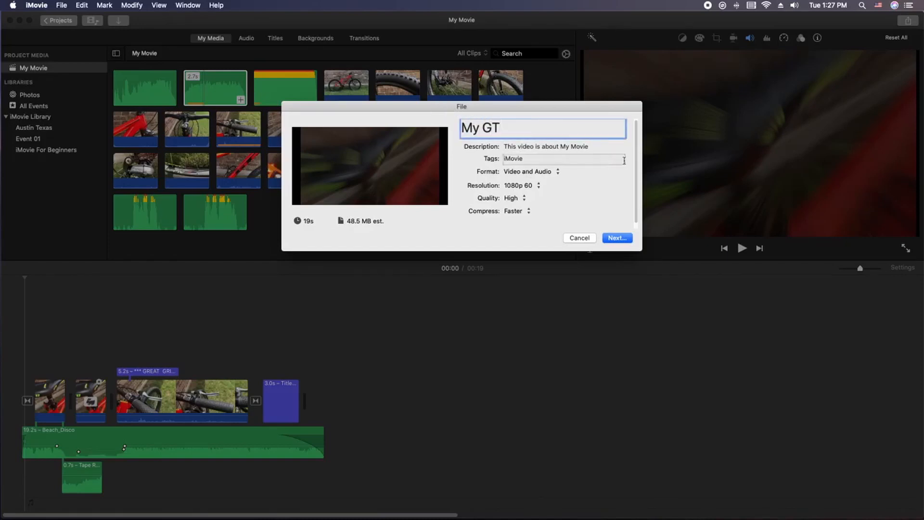
pyautogui.press('Tab')
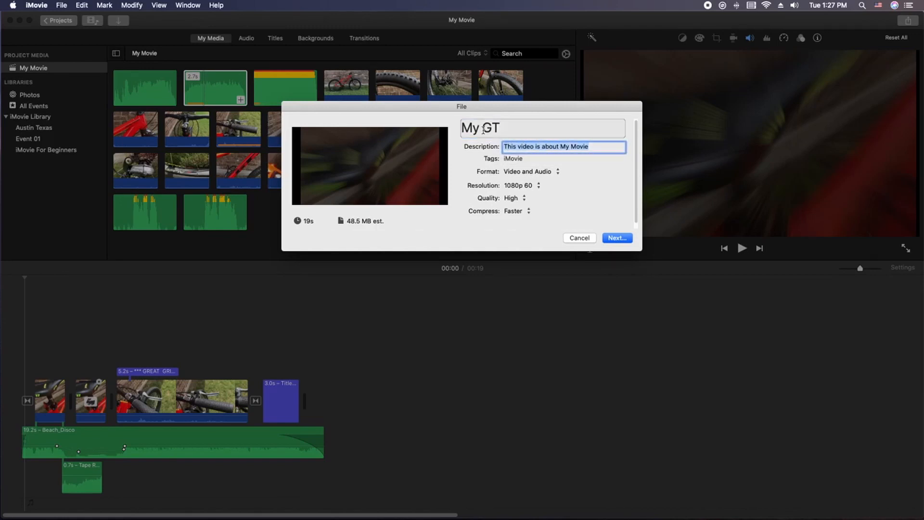
pyautogui.write('Bike Video')
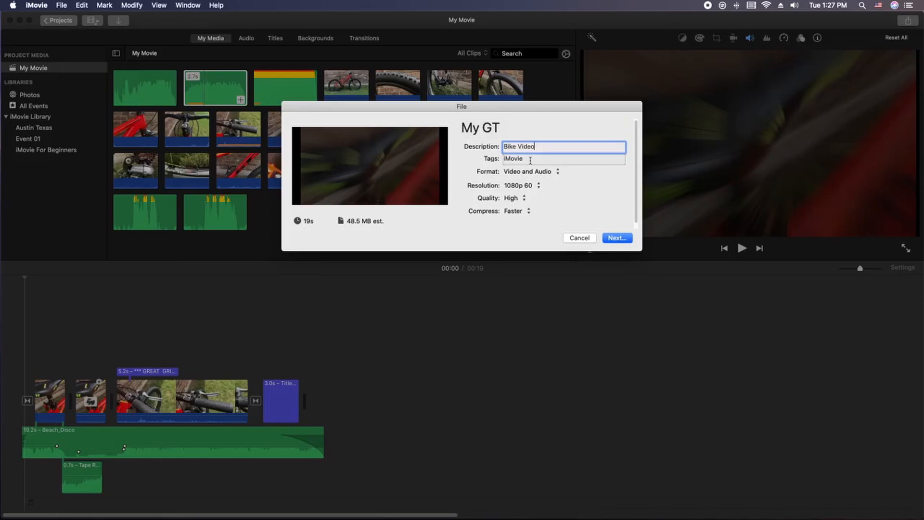
pyautogui.press('Tab')
pyautogui.write(', GT, Bikes')
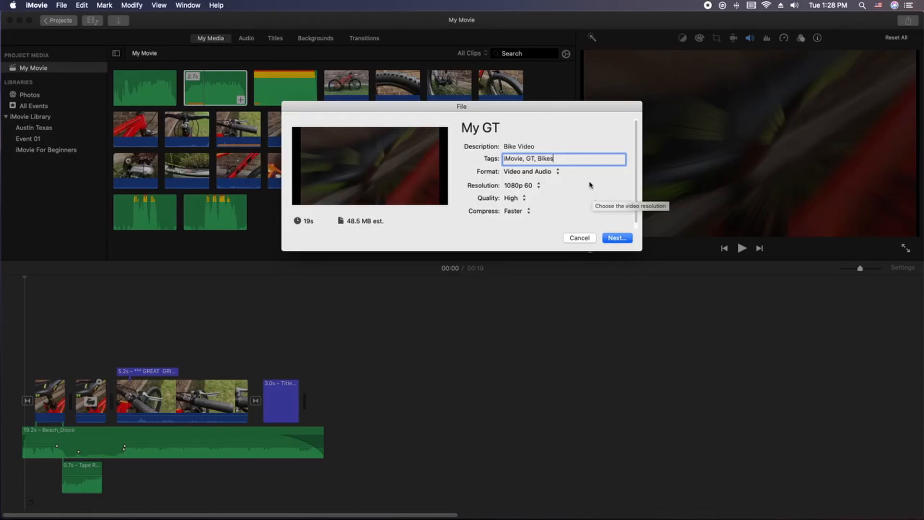
# Choose Video and Audio format, 1080p 60 resolution, High quality and Better Quality compression for the file export
pyautogui.click(556, 172)
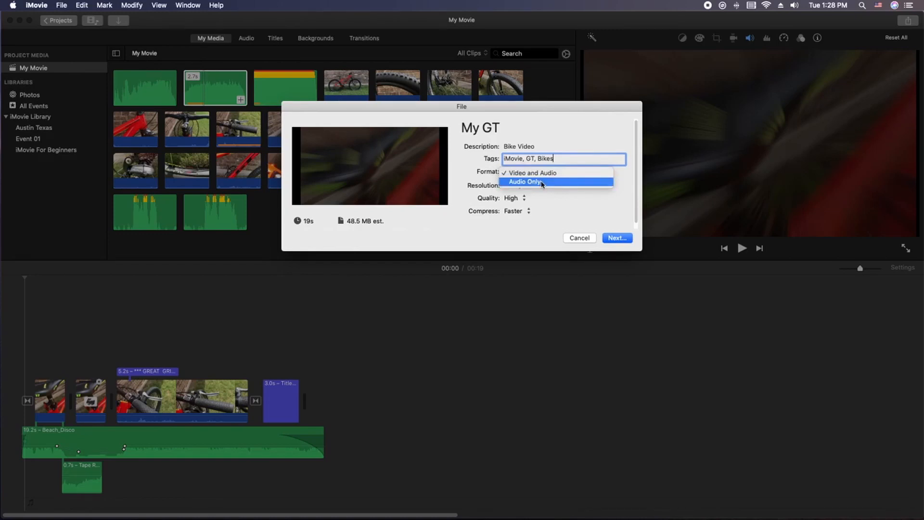
pyautogui.click(567, 173)
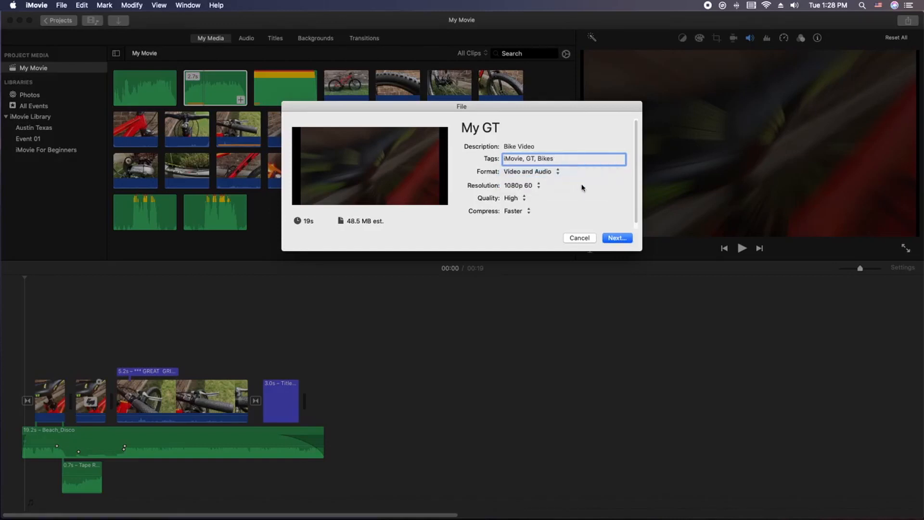
pyautogui.click(537, 187)
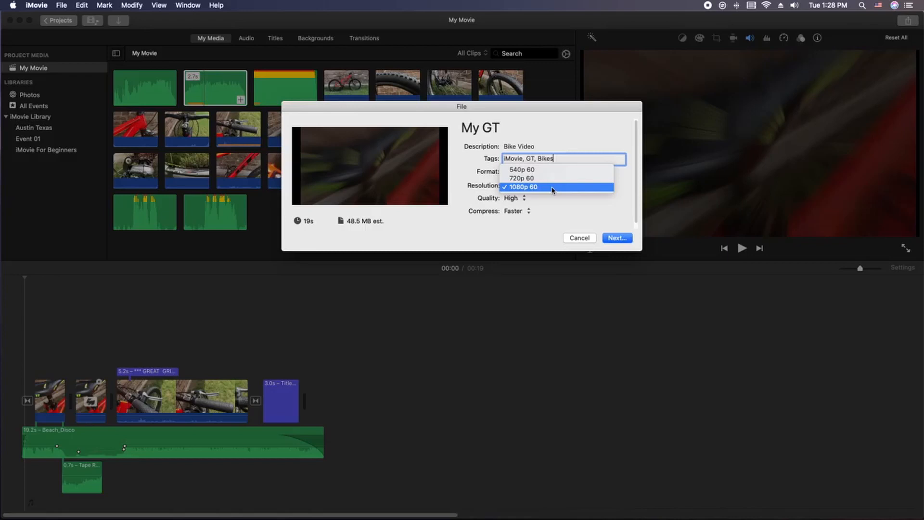
pyautogui.click(551, 188)
pyautogui.click(522, 199)
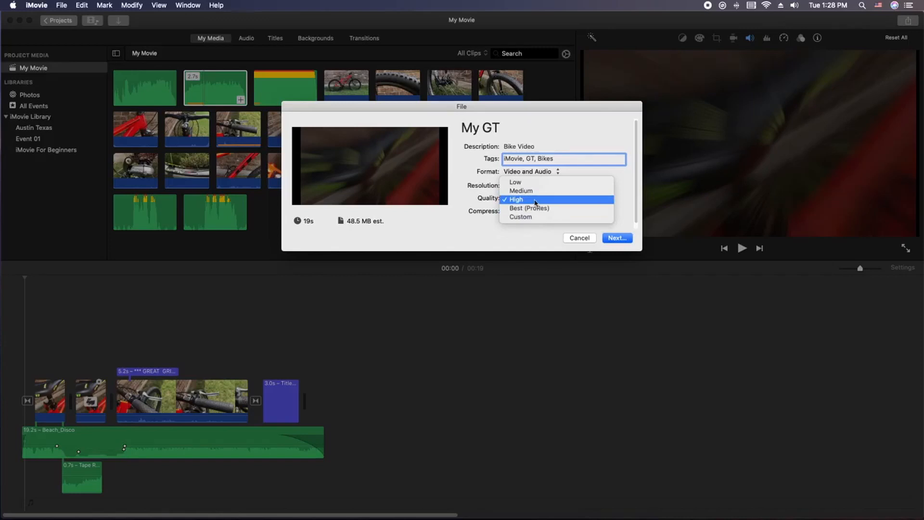
pyautogui.click(534, 202)
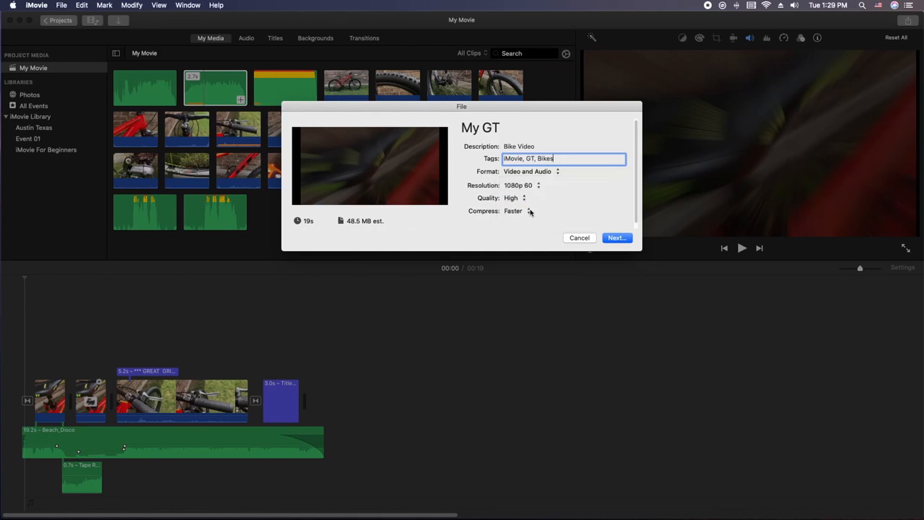
pyautogui.click(528, 212)
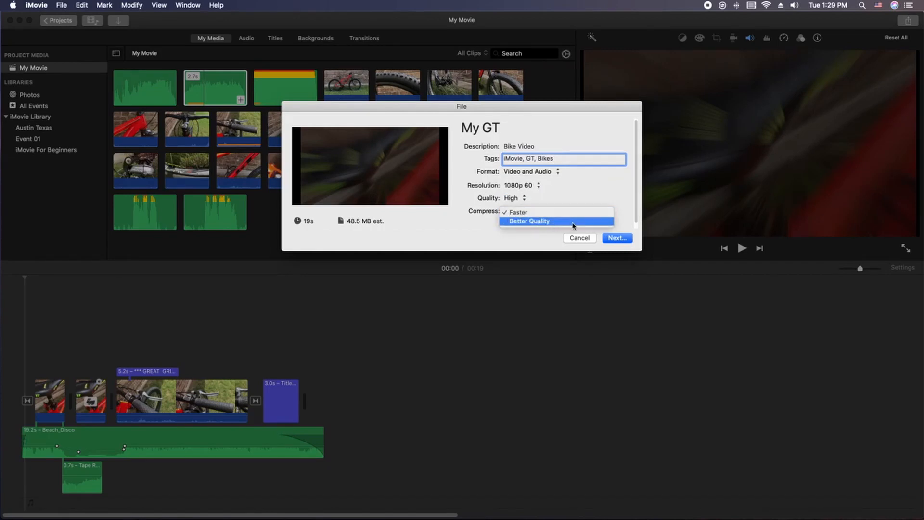
pyautogui.click(573, 224)
# Save the exported movie as "My GT" on the Desktop and minimize the project window once the export is done
pyautogui.click(611, 241)
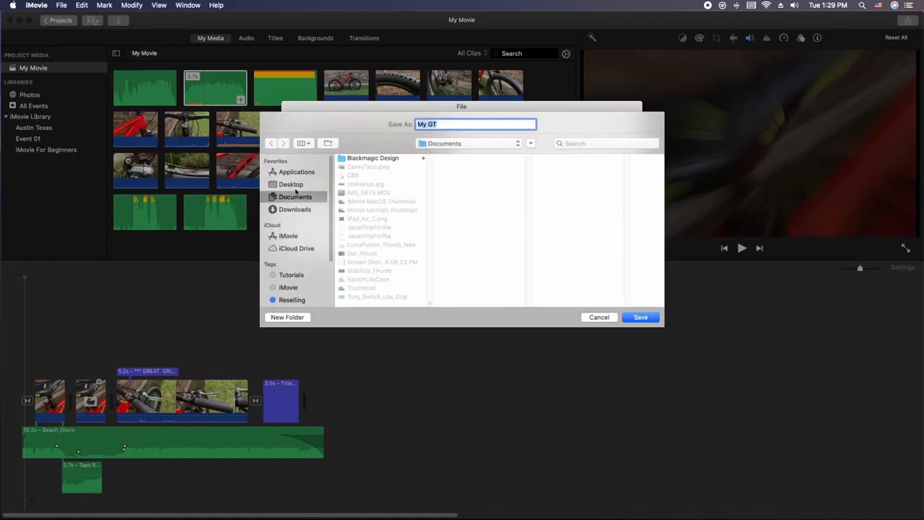
pyautogui.click(294, 185)
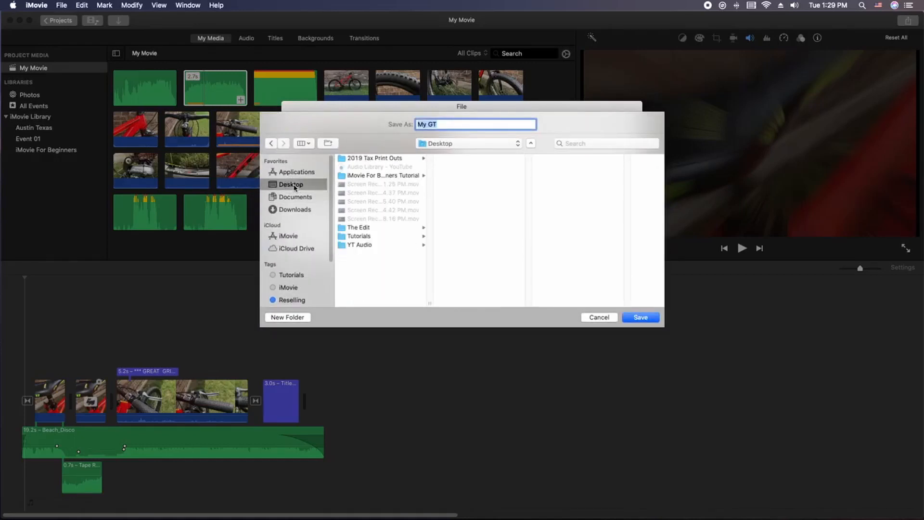
pyautogui.click(641, 317)
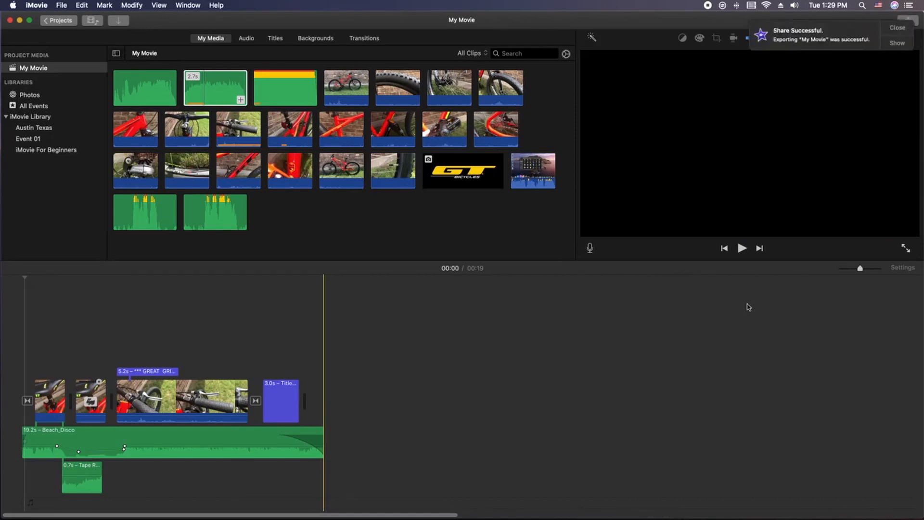
pyautogui.click(896, 30)
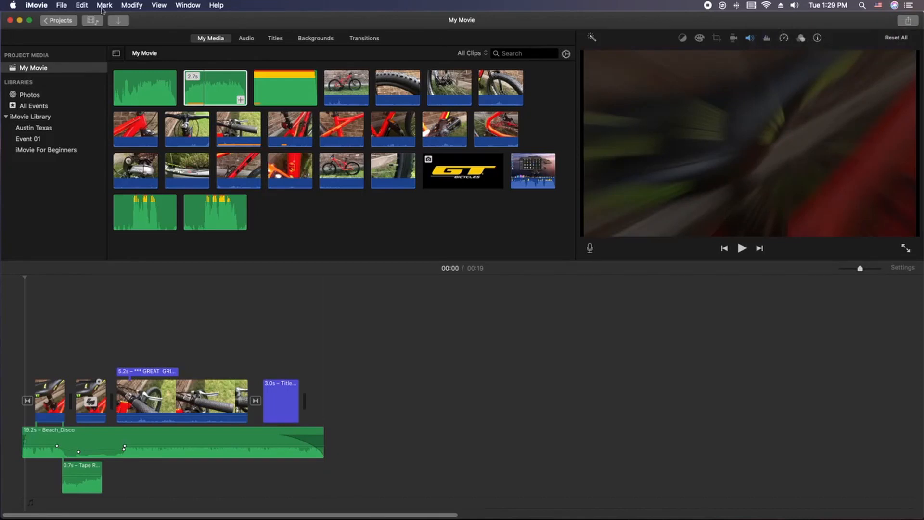
pyautogui.click(20, 20)
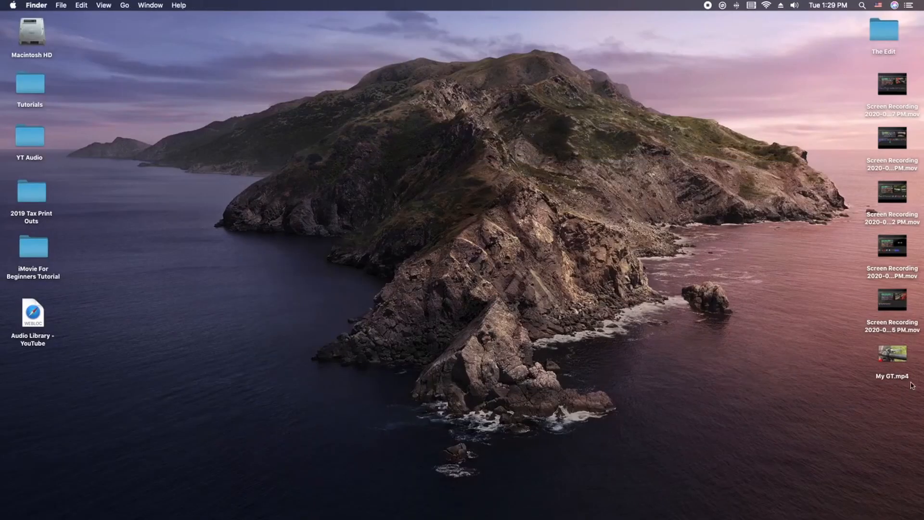